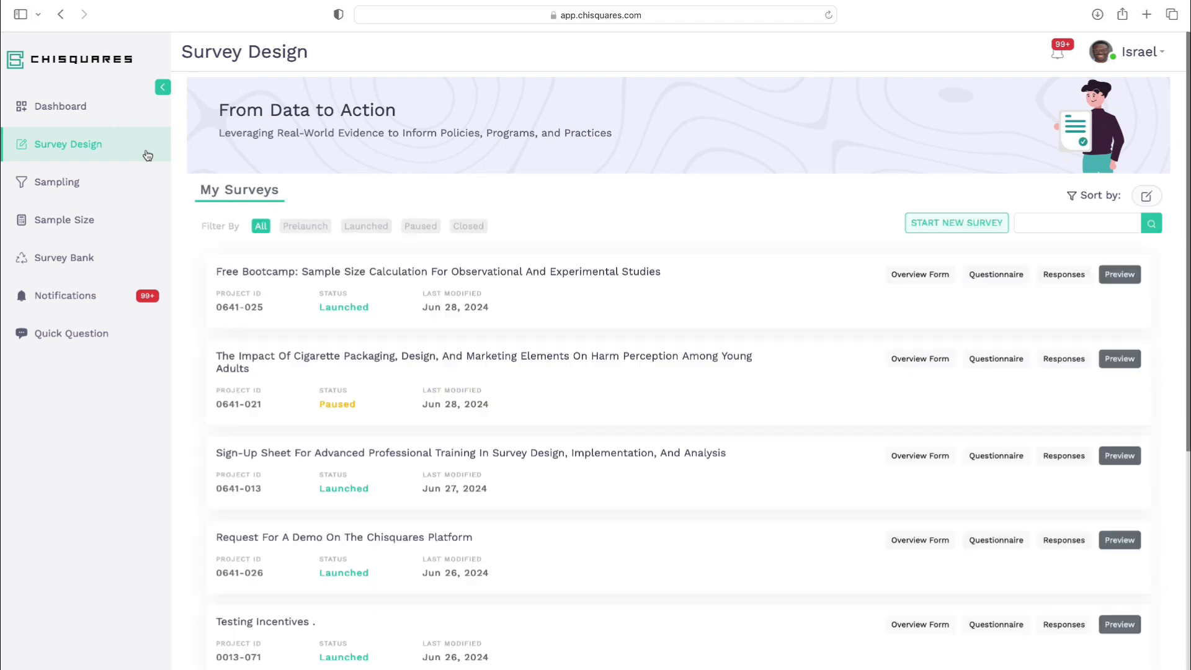
Start a new survey titled "Smoking behavior survey" and set the study participants' location to United States
{"action": "left_click", "coordinate": [964, 224]}
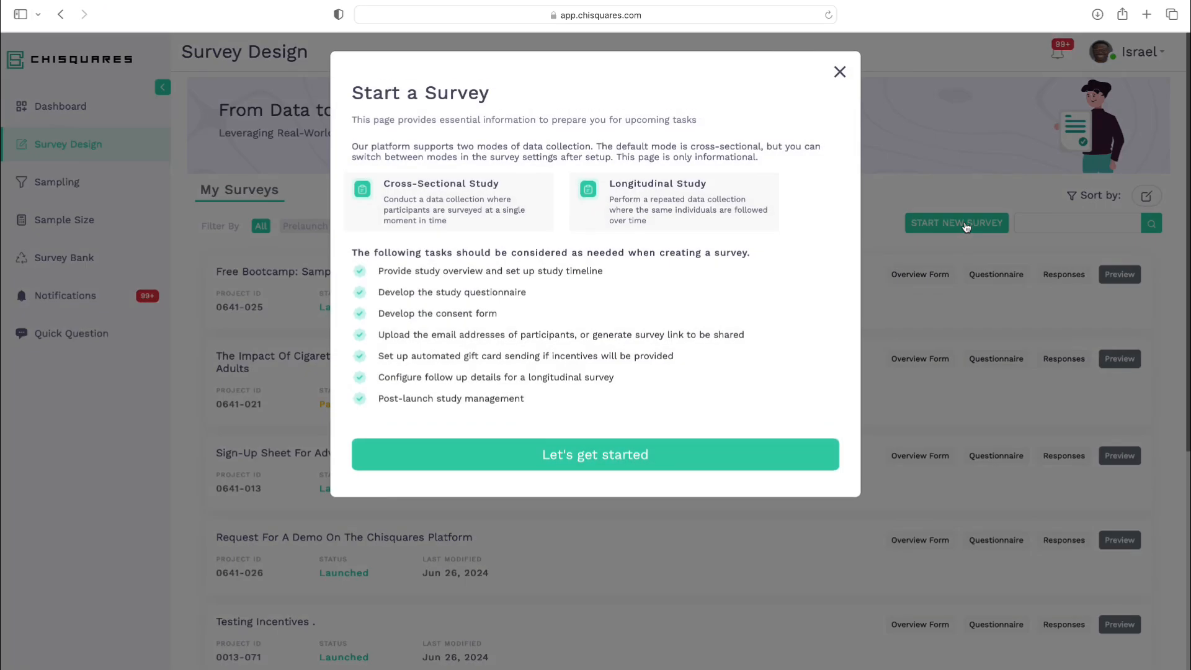
{"action": "left_click", "coordinate": [788, 464]}
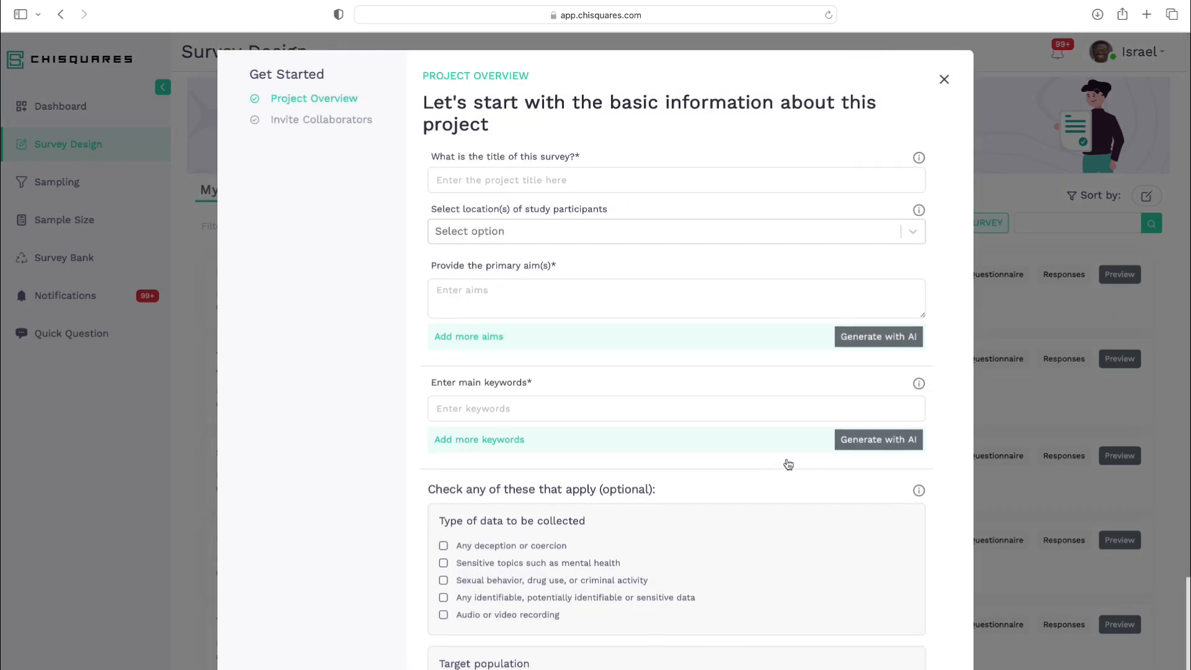
{"action": "left_click", "coordinate": [662, 181]}
{"action": "type", "text": "Smokin"}
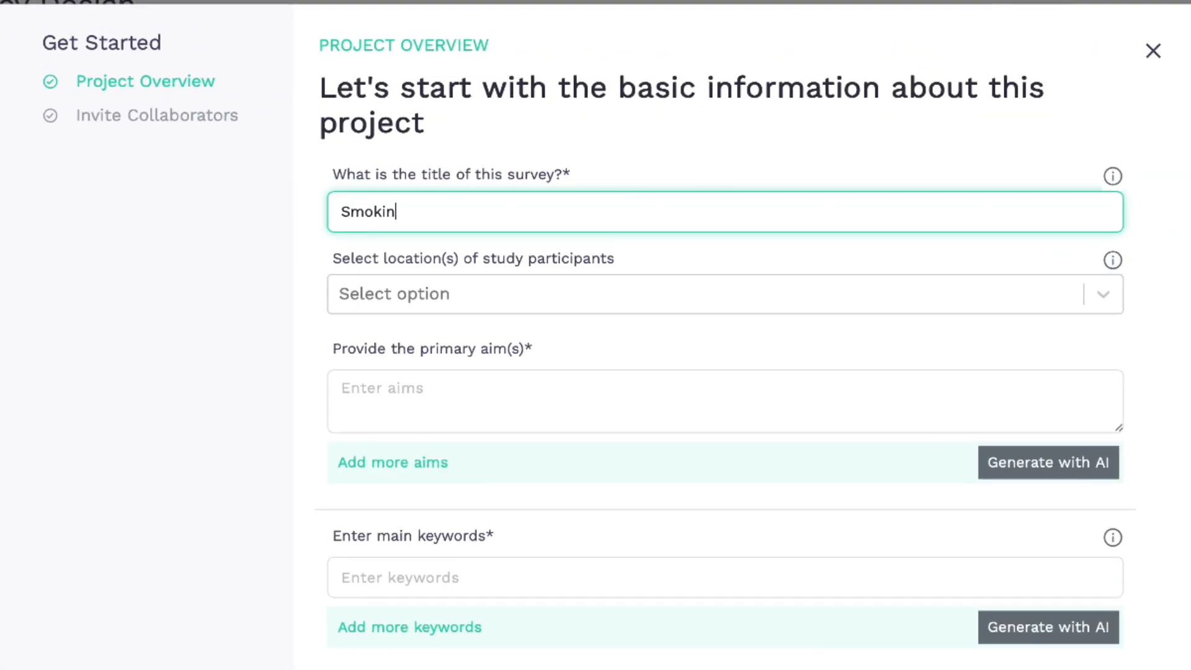
{"action": "type", "text": "g behavior survey"}
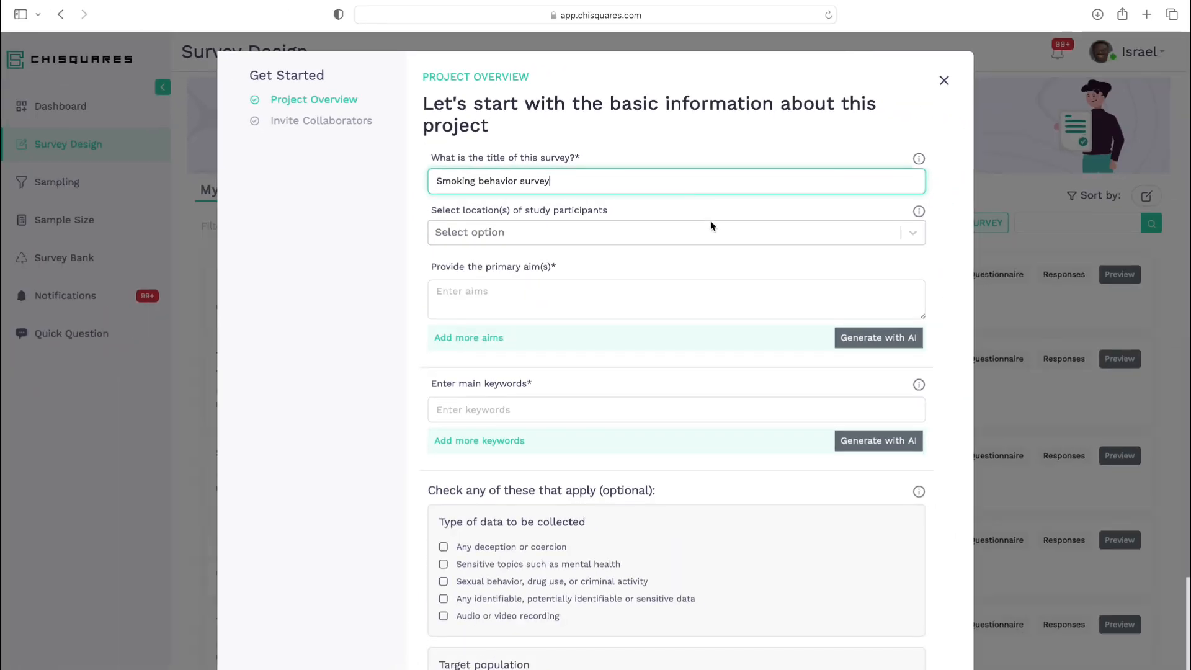
{"action": "left_click", "coordinate": [707, 232]}
{"action": "type", "text": "united"}
{"action": "left_click", "coordinate": [649, 327]}
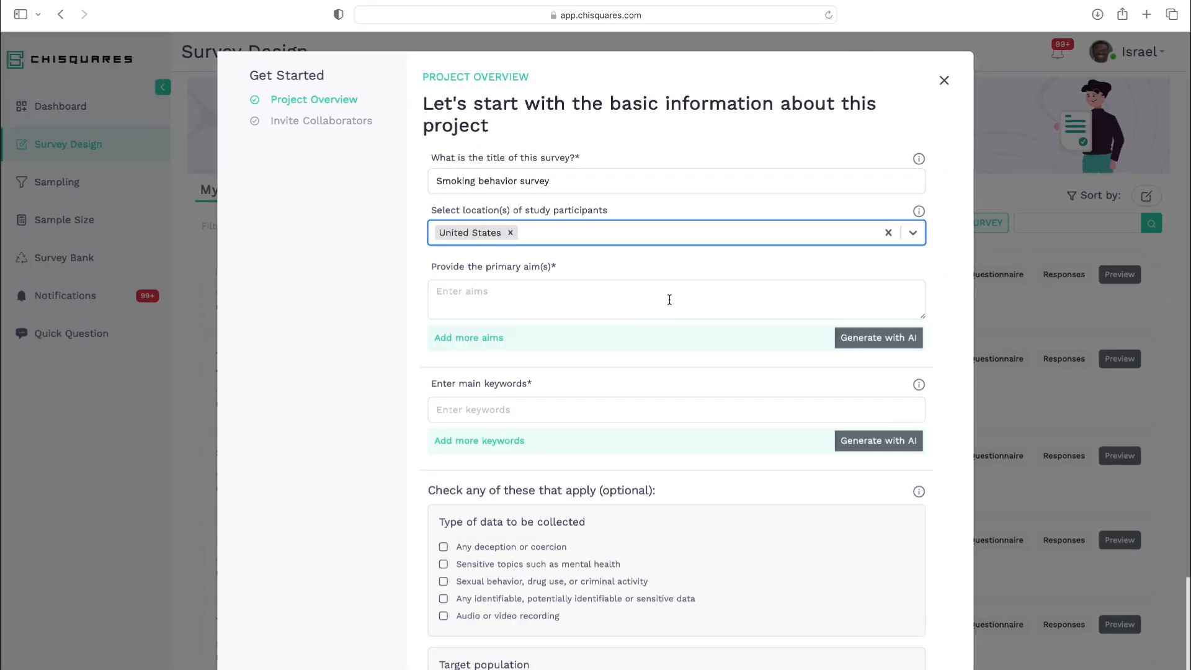
Generate the survey's primary aims with AI and clear the extra suggested aims
{"action": "left_click", "coordinate": [906, 339]}
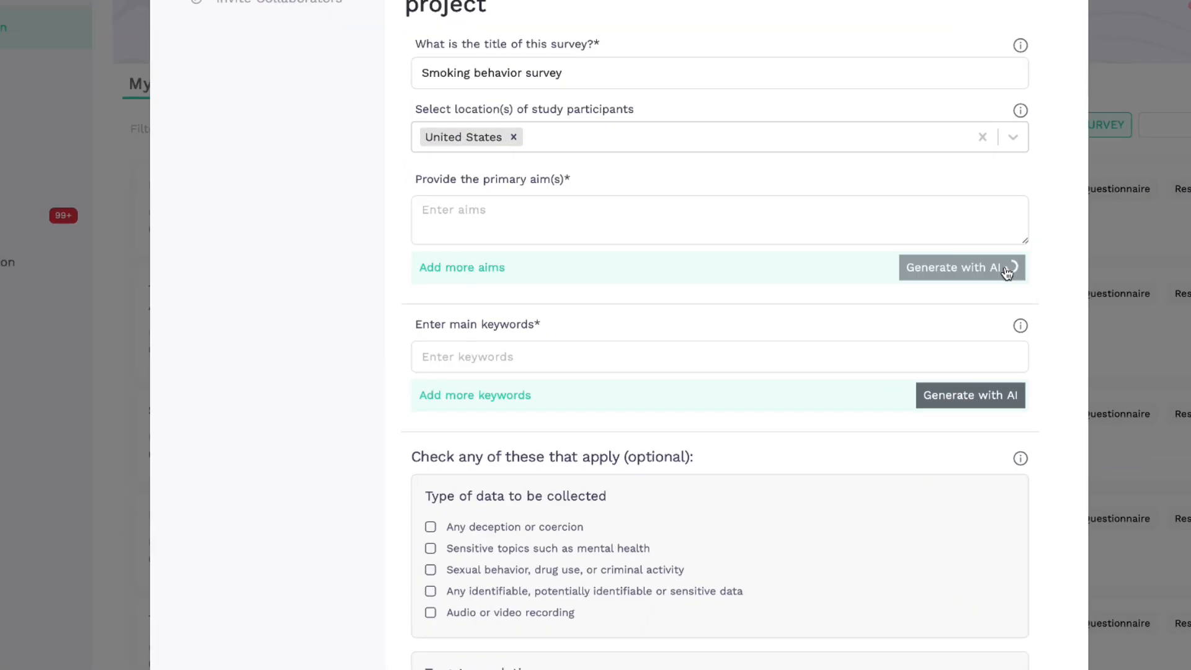
{"action": "left_click", "coordinate": [999, 358]}
{"action": "left_click", "coordinate": [999, 358]}
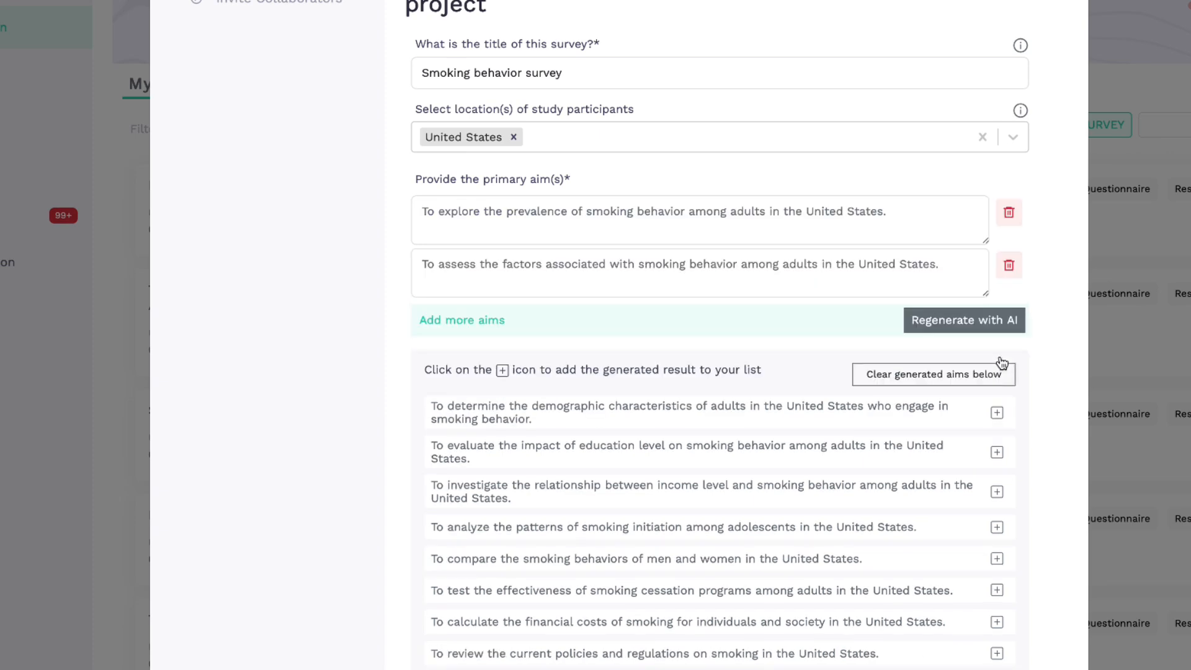
{"action": "left_click", "coordinate": [995, 373]}
{"action": "left_click", "coordinate": [993, 395]}
{"action": "left_click", "coordinate": [900, 554]}
{"action": "left_click", "coordinate": [840, 526]}
Create the new project and skip inviting collaborators
{"action": "scroll", "coordinate": [893, 465], "scroll_direction": "down", "scroll_amount": 5}
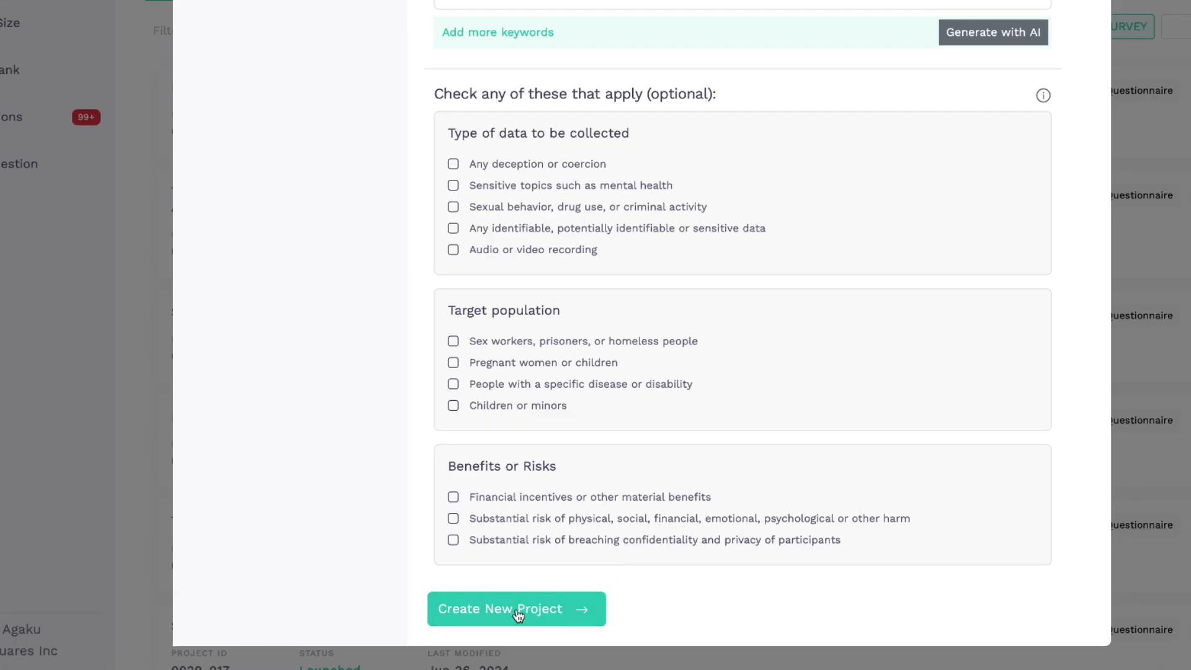
{"action": "left_click", "coordinate": [514, 612]}
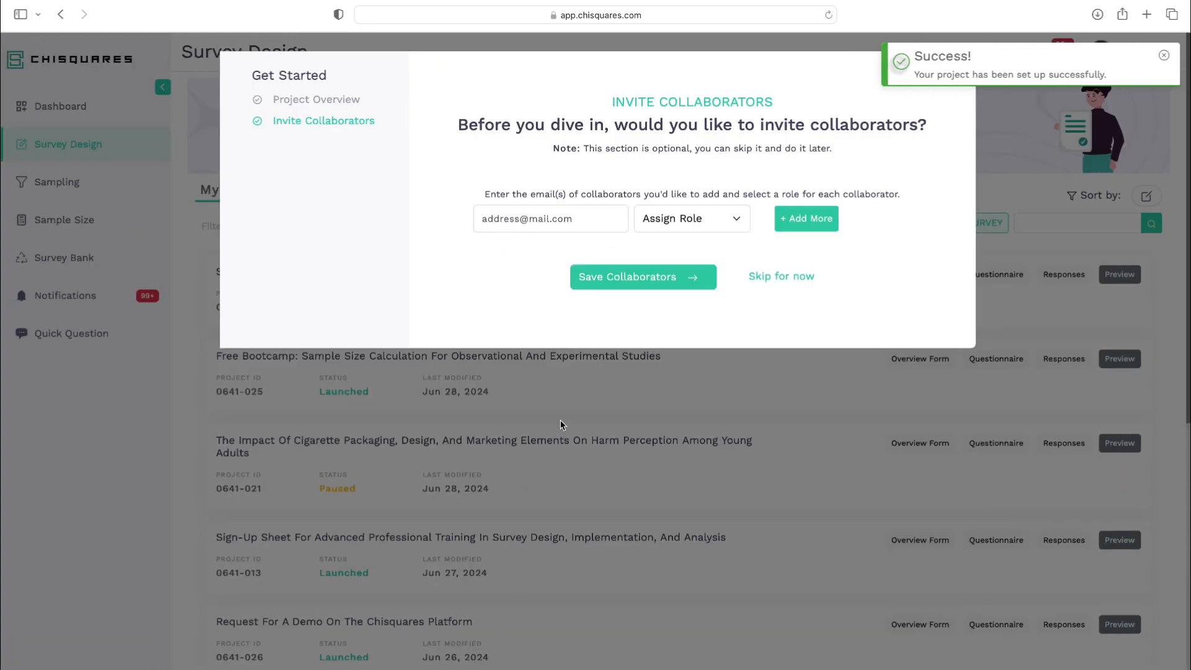
{"action": "left_click", "coordinate": [800, 279]}
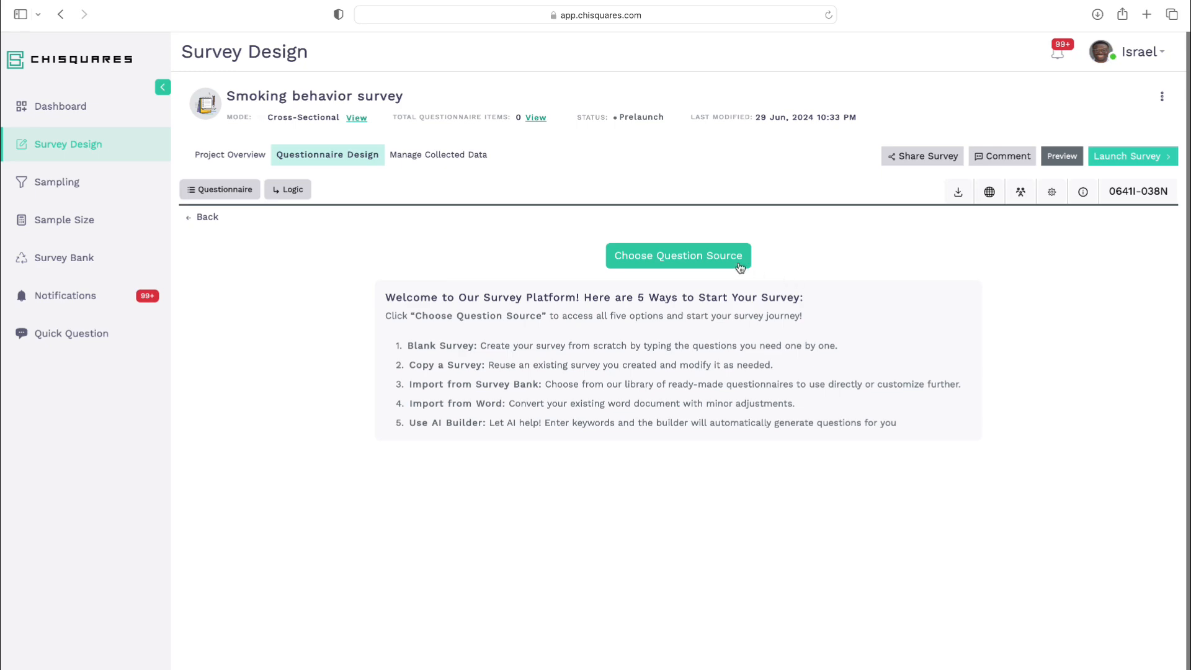
Start the questionnaire as a blank survey and choose the single-response MCQ type for its first question
{"action": "left_click", "coordinate": [713, 259]}
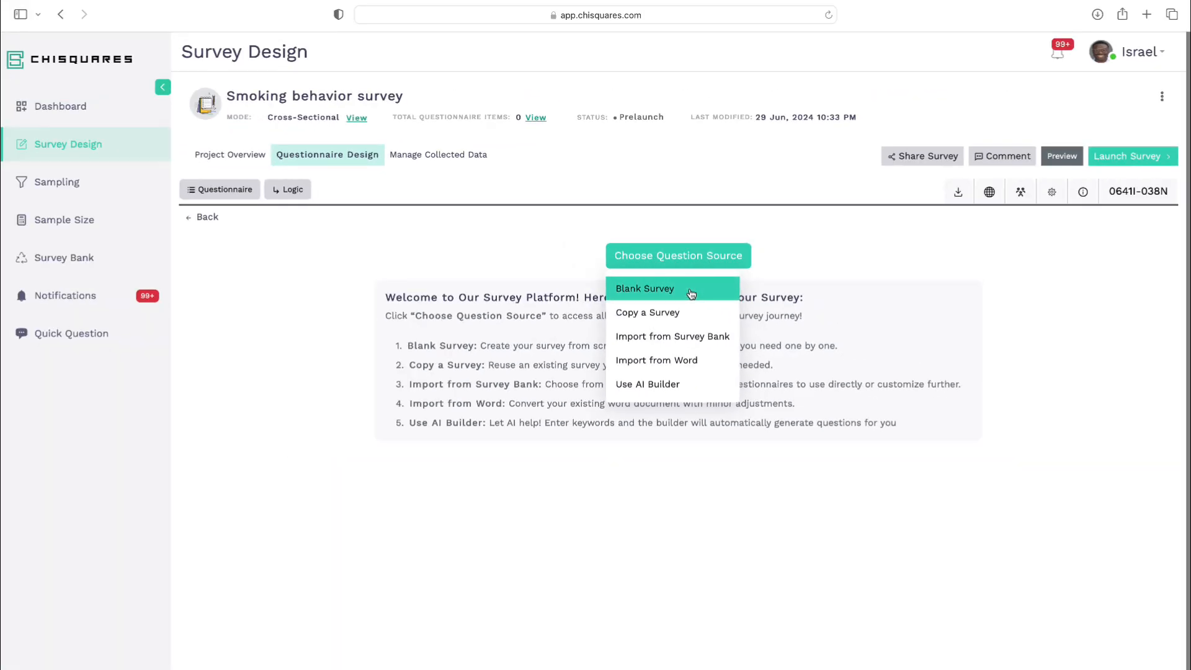
{"action": "left_click", "coordinate": [691, 293]}
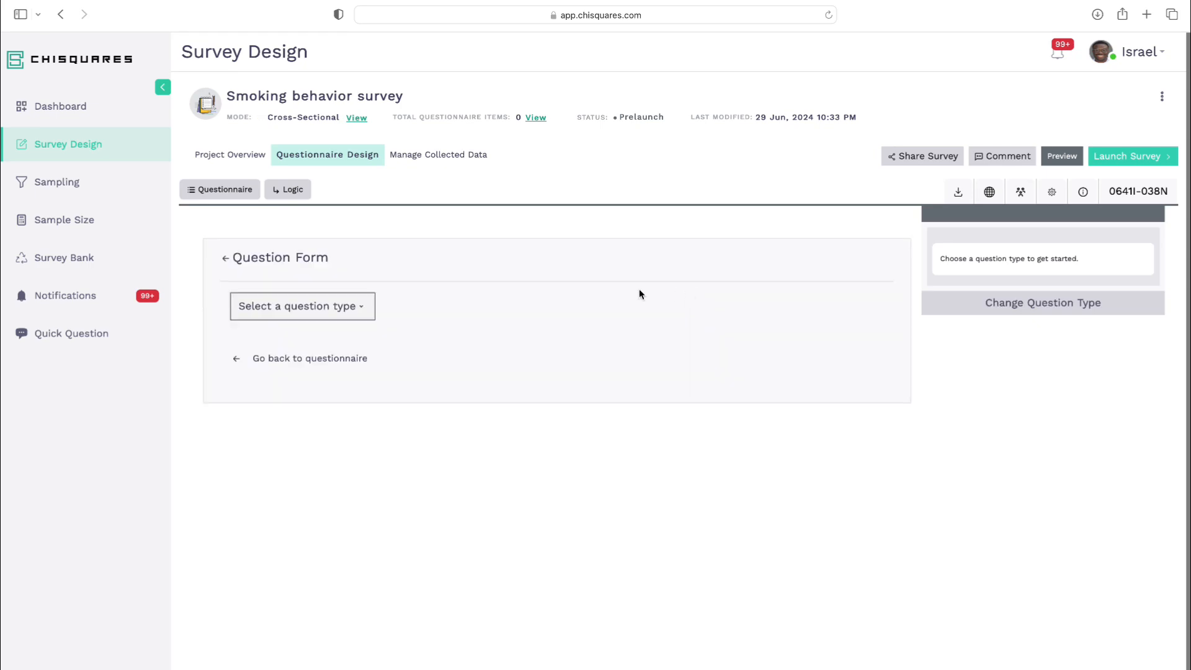
{"action": "left_click", "coordinate": [342, 304]}
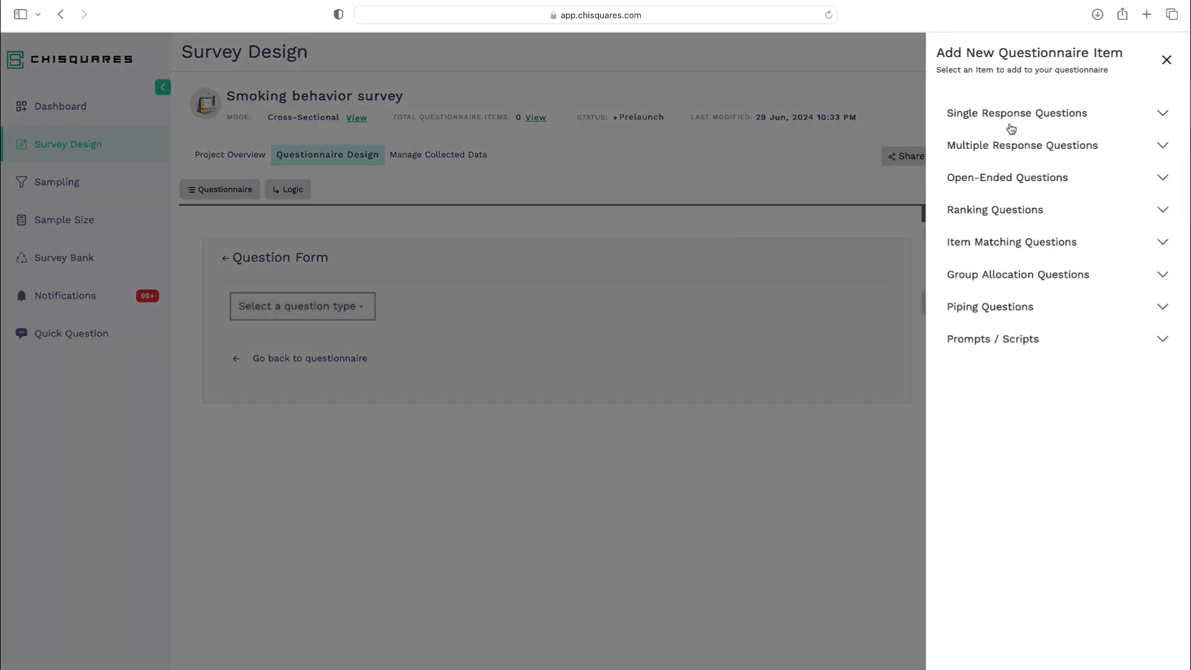
{"action": "left_click", "coordinate": [1024, 117]}
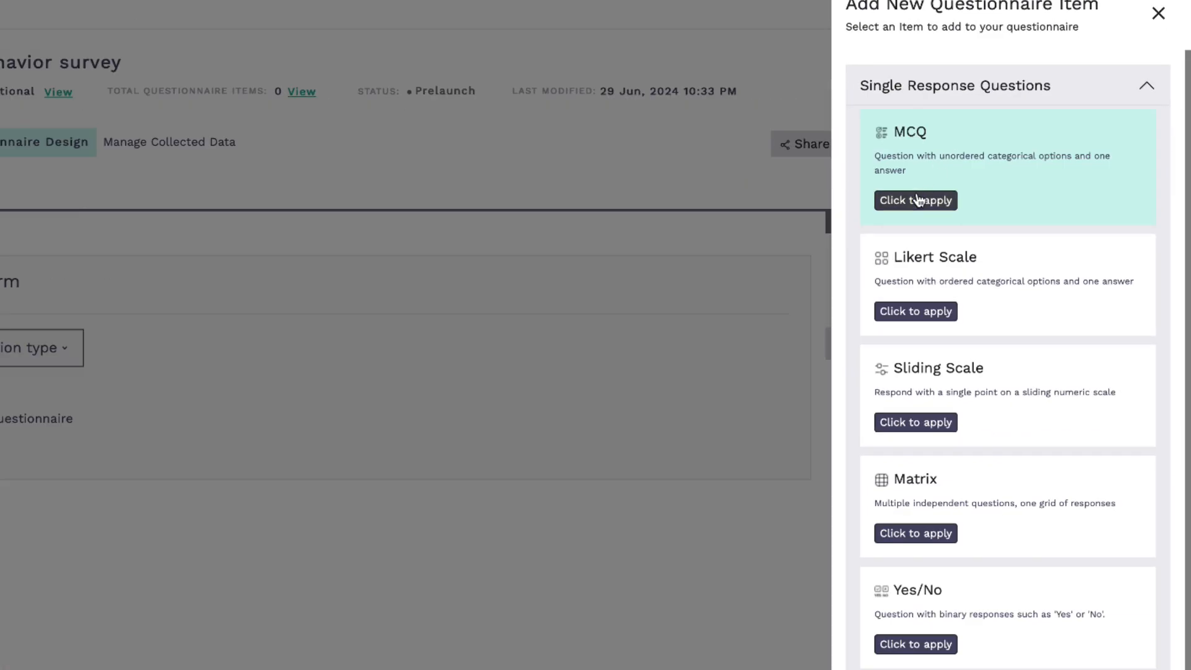
{"action": "left_click", "coordinate": [917, 199]}
Enter the question stem "How old are you?" and apply the suggested label "age"
{"action": "left_click", "coordinate": [691, 319]}
{"action": "type", "text": "How old are you?"}
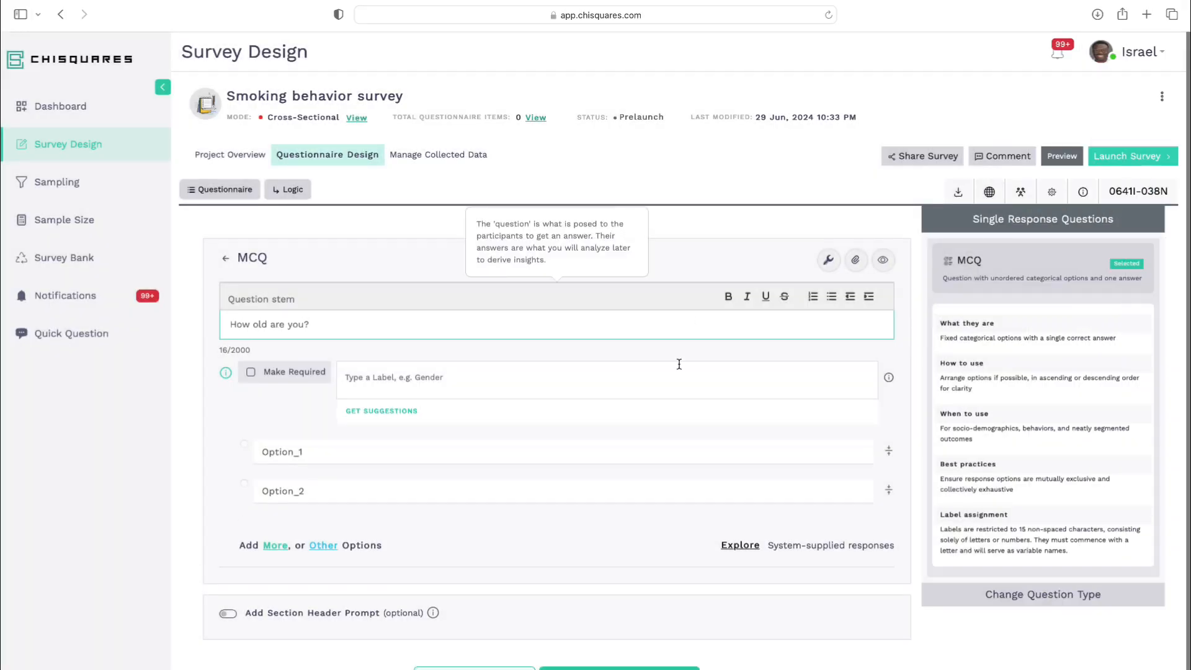
{"action": "left_click", "coordinate": [387, 414]}
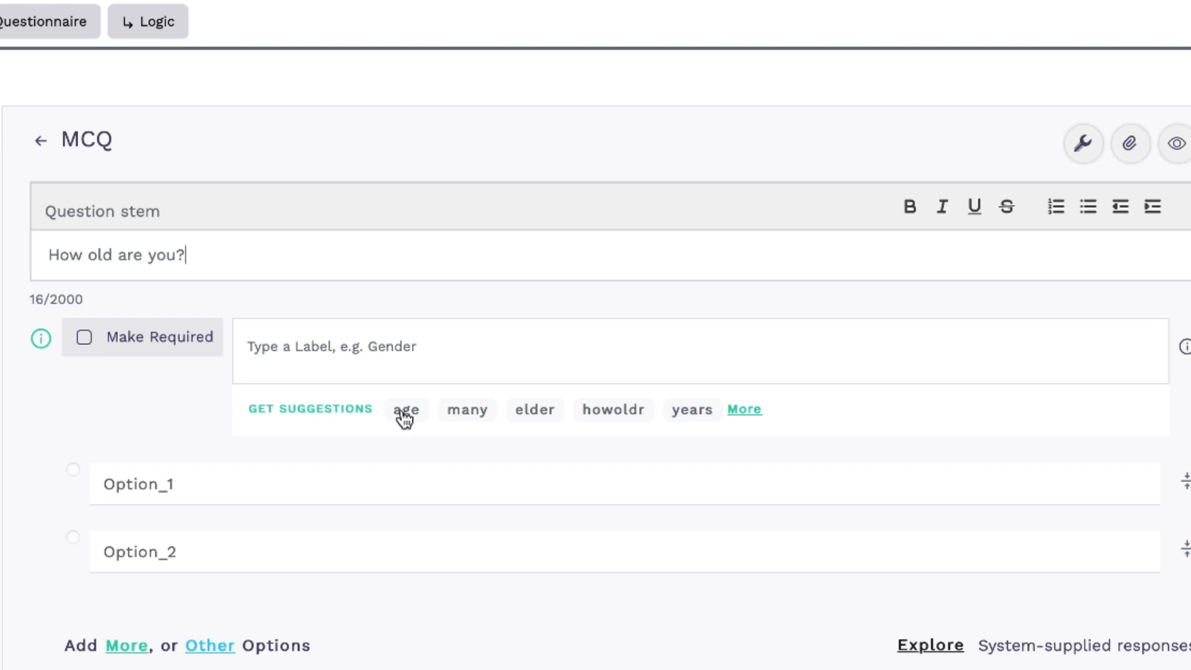
{"action": "left_click", "coordinate": [405, 410]}
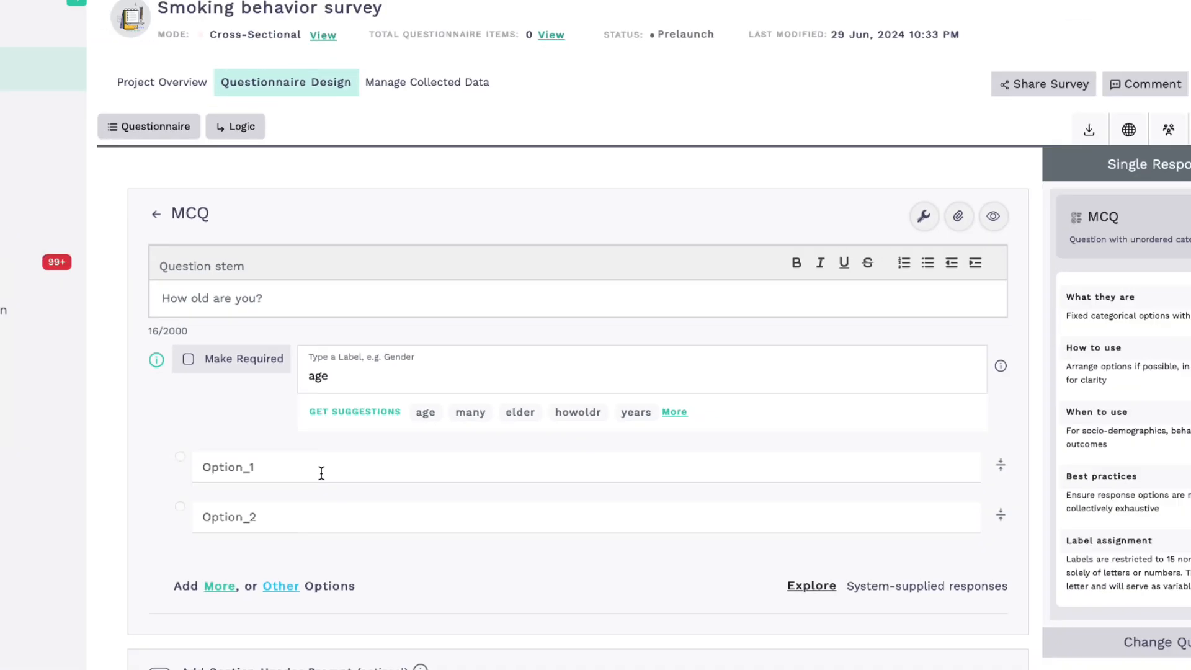
Enter the options "Under 12 years", "12-24 years old", "25-45 years old" and "46 years or older", and push the question to the questionnaire
{"action": "left_click", "coordinate": [266, 487]}
{"action": "type", "text": "Under 12 years"}
{"action": "key", "text": "Return"}
{"action": "type", "text": "12-24 years old"}
{"action": "key", "text": "Return"}
{"action": "type", "text": "25-45 years old"}
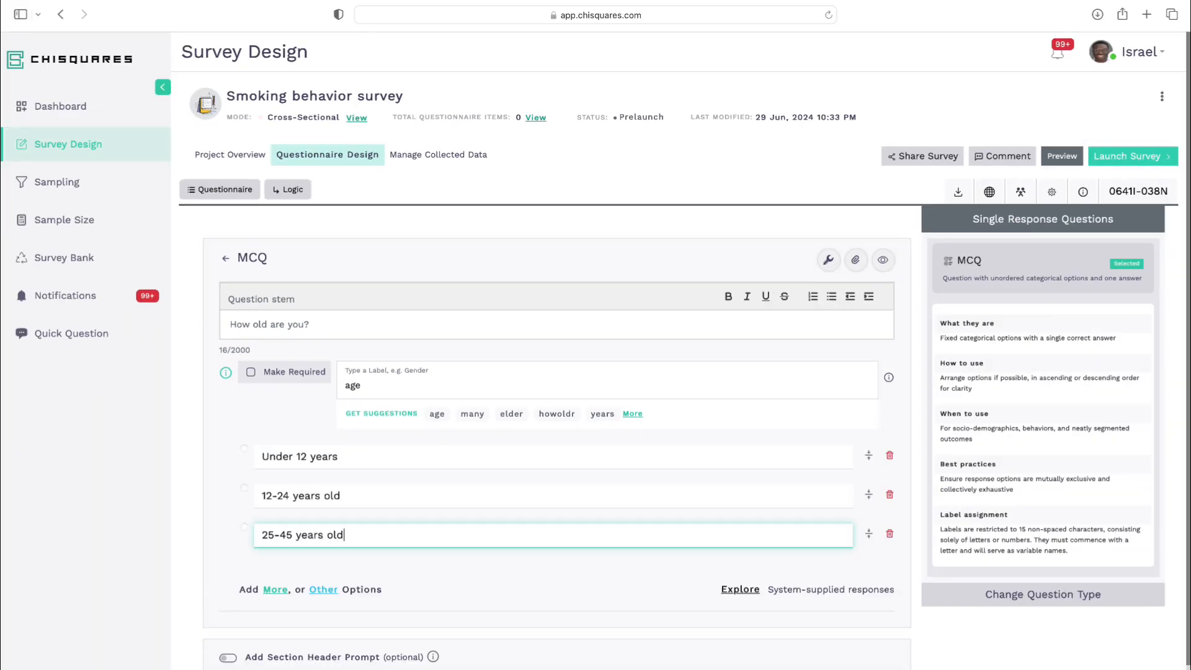
{"action": "key", "text": "Return"}
{"action": "type", "text": "46 years or older"}
{"action": "scroll", "coordinate": [546, 434], "scroll_direction": "down", "scroll_amount": 3}
{"action": "left_click", "coordinate": [605, 641]}
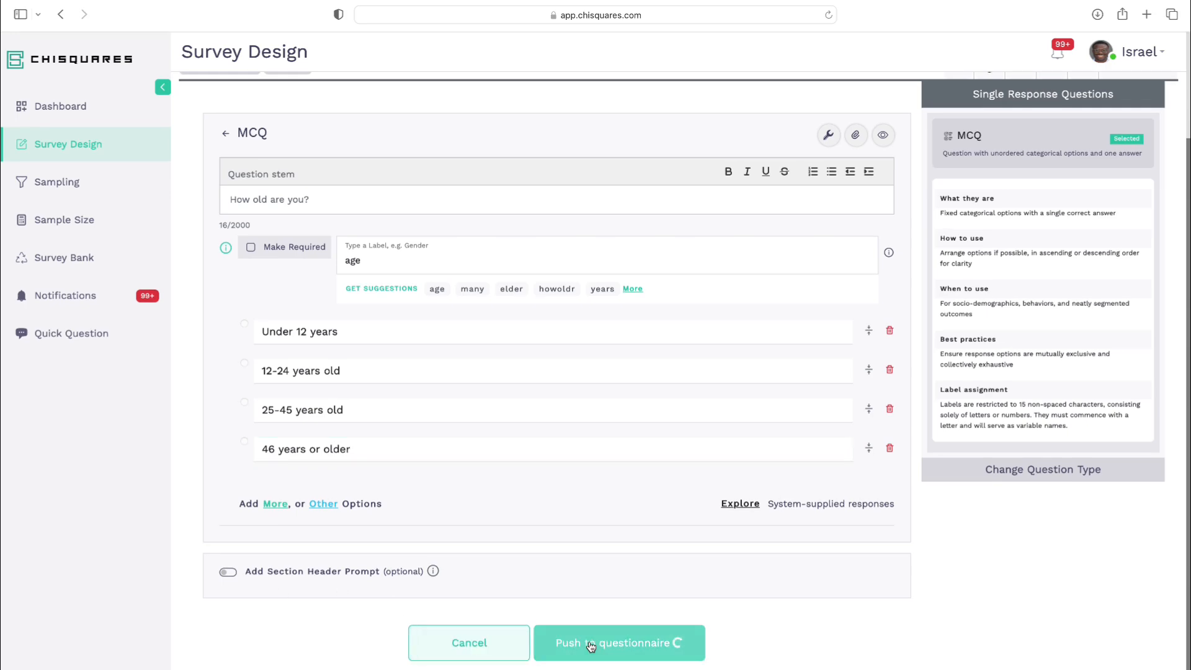
Add another single-response MCQ question with the stem "Have you ever smoked cigarettes before?"
{"action": "left_click", "coordinate": [412, 230]}
{"action": "left_click", "coordinate": [341, 302]}
{"action": "left_click", "coordinate": [1010, 113]}
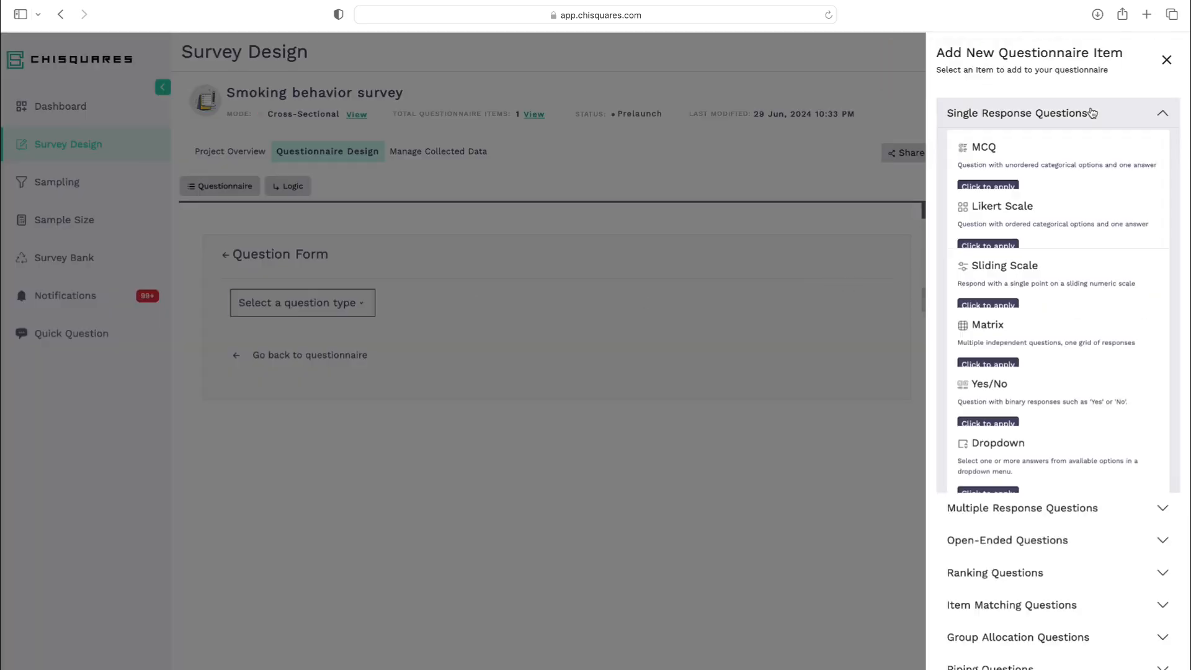
{"action": "left_click", "coordinate": [993, 183]}
{"action": "left_click", "coordinate": [627, 319]}
{"action": "type", "text": "Have you"}
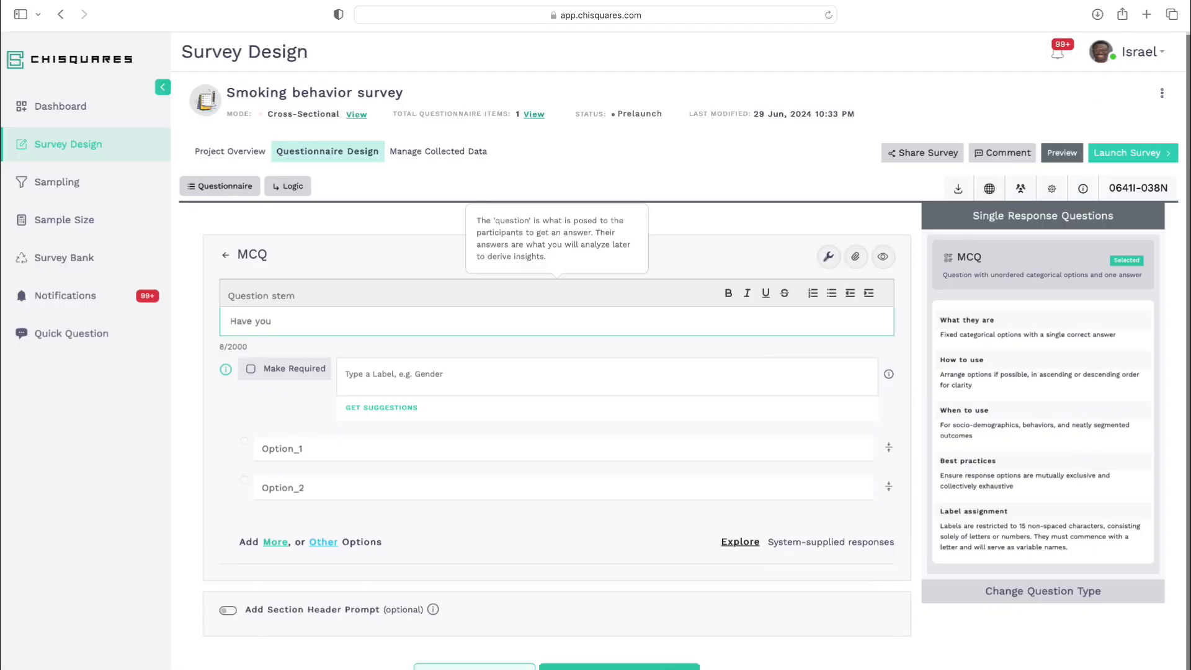
{"action": "type", "text": " ever smoked cigarettes before?"}
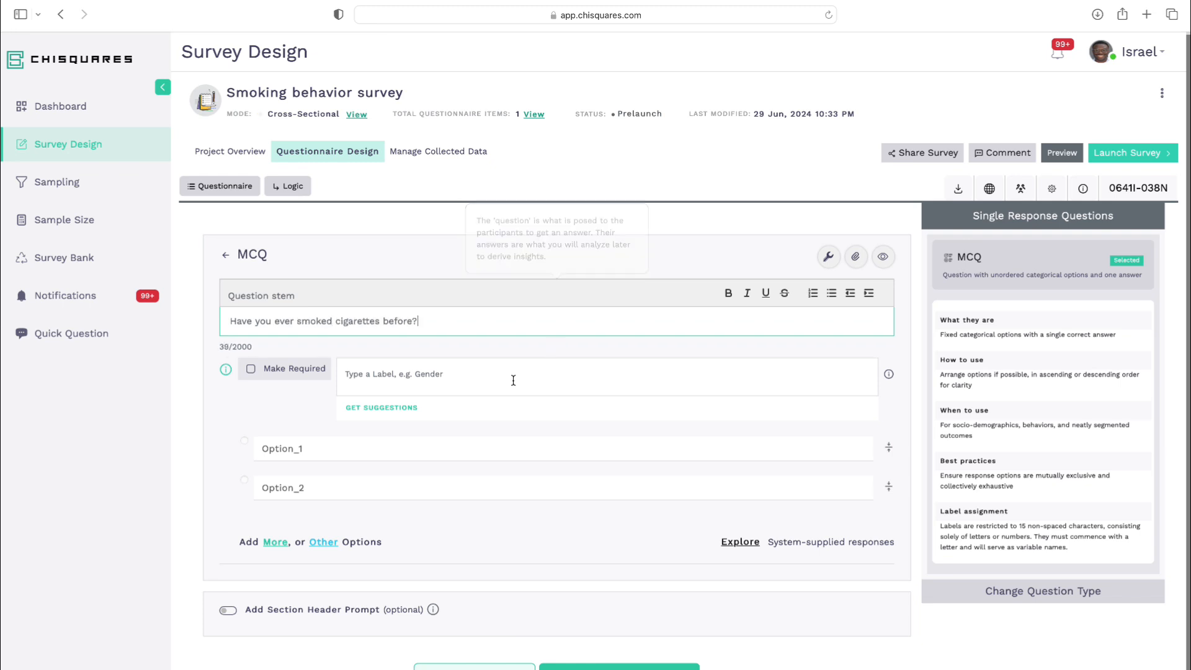
Label the question "smoked", enter the options "Yes, I have" and "No, I haven't", and push it to the questionnaire
{"action": "left_click", "coordinate": [486, 410]}
{"action": "left_click", "coordinate": [490, 453]}
{"action": "type", "text": "Yes, I"}
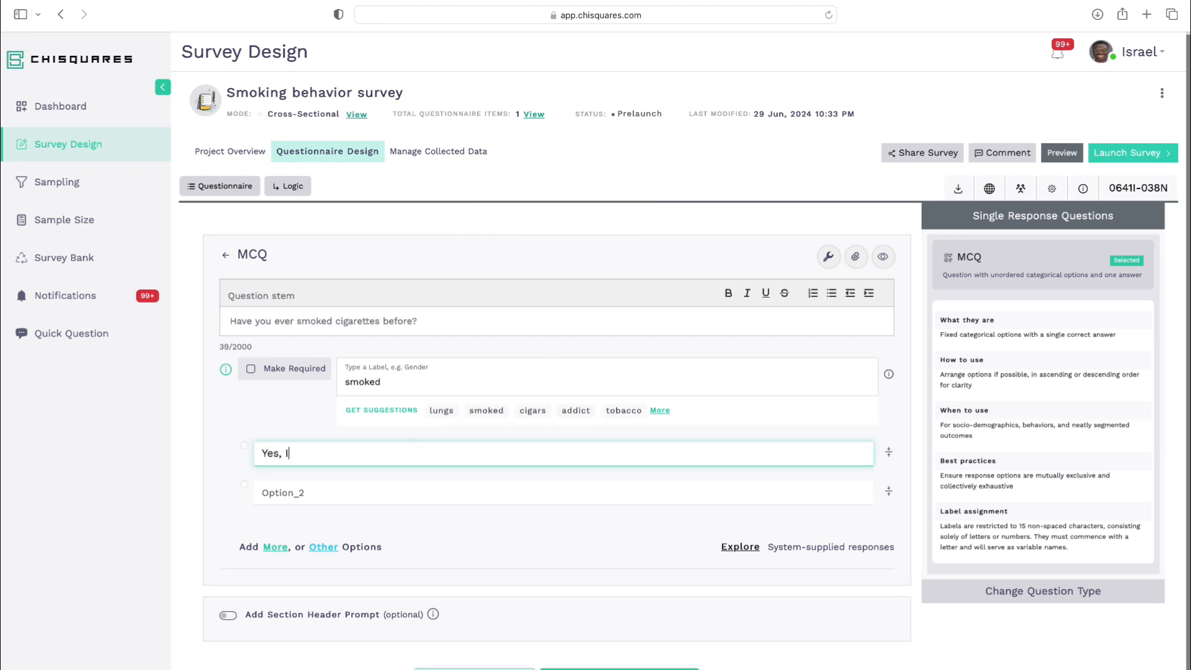
{"action": "type", "text": " have"}
{"action": "left_click", "coordinate": [390, 493]}
{"action": "type", "text": "No,"}
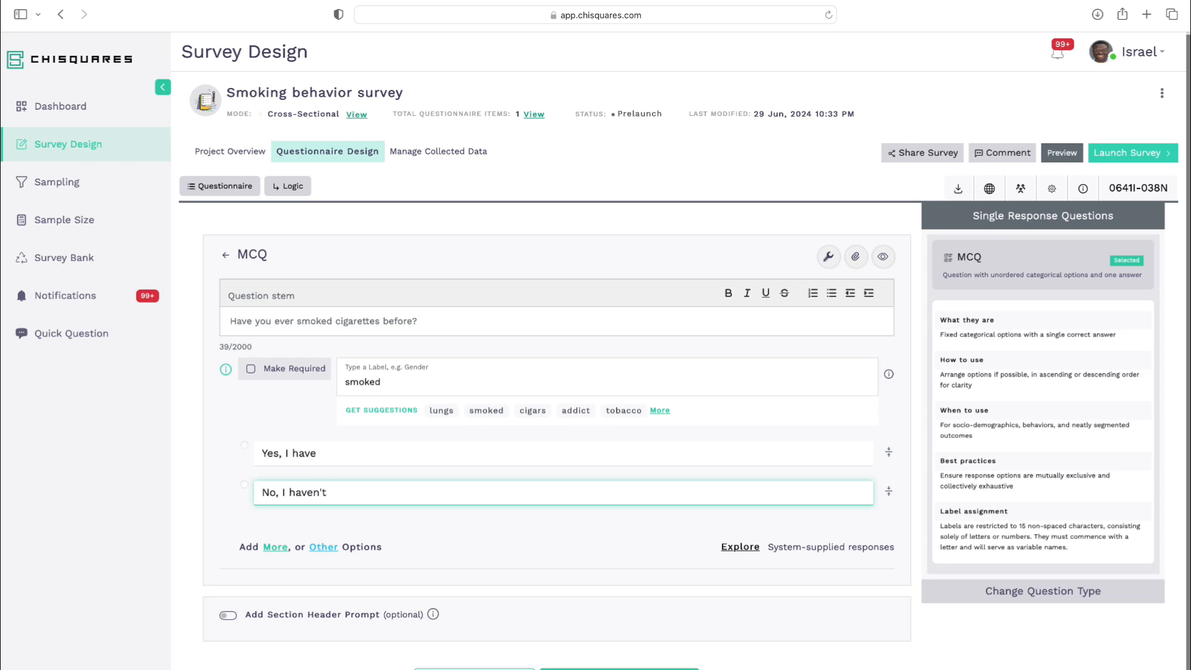
{"action": "scroll", "coordinate": [587, 620], "scroll_direction": "down", "scroll_amount": 1}
{"action": "left_click", "coordinate": [587, 632]}
Add a new group allocation question of the Multiple Variant (A/B Test) type
{"action": "left_click", "coordinate": [414, 236]}
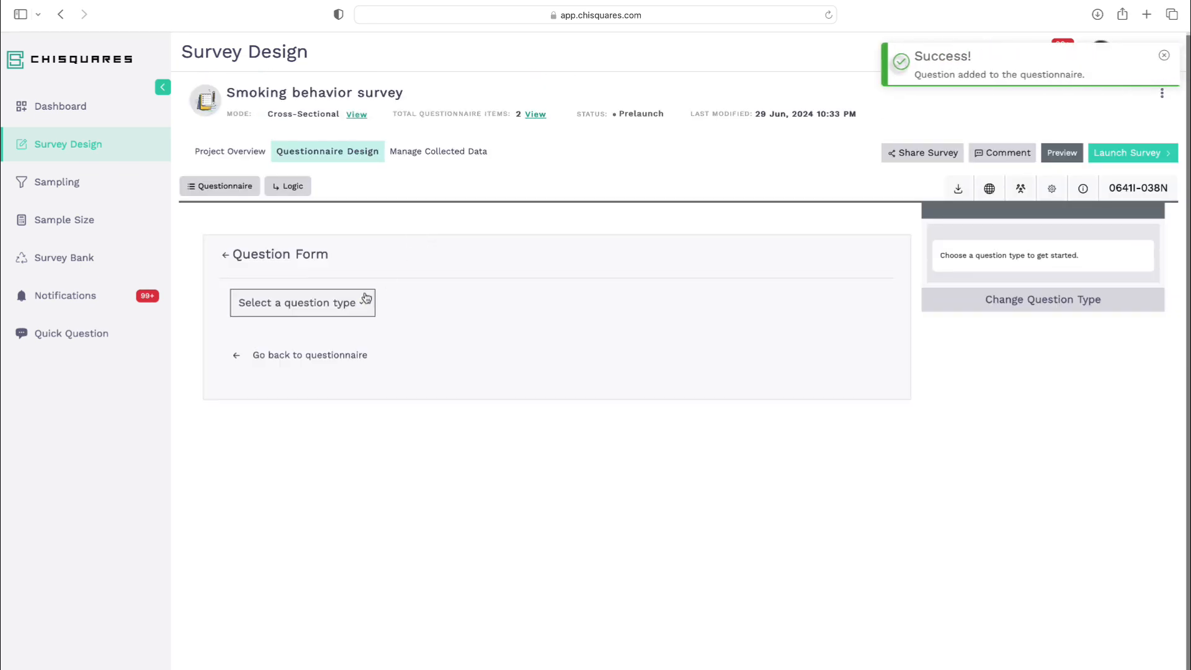
{"action": "left_click", "coordinate": [366, 302]}
{"action": "left_click", "coordinate": [1005, 275]}
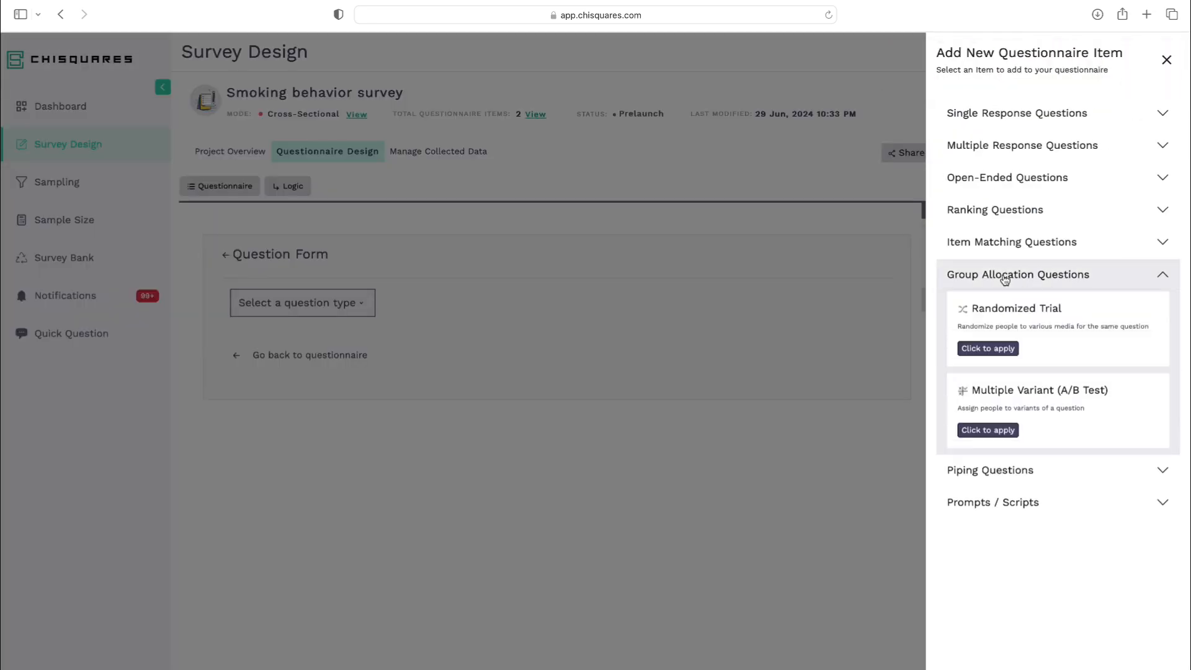
{"action": "left_click", "coordinate": [988, 431]}
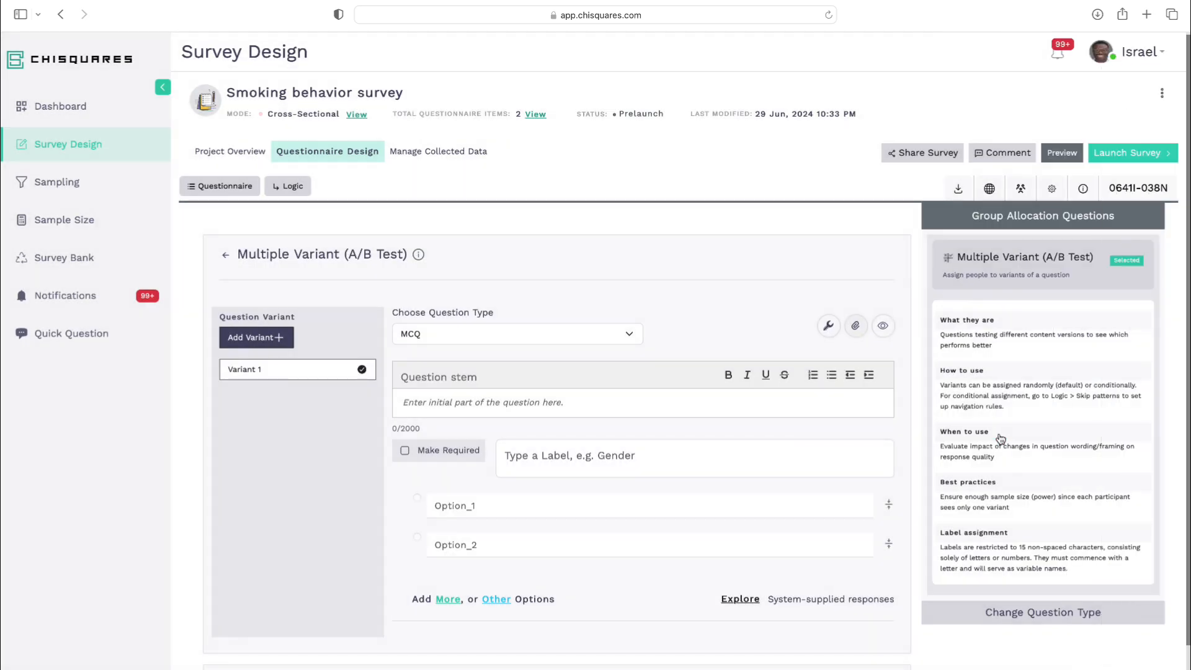
Give the first variant the stem "You said you have smoked cigarettes before. Did you smoke in the past 30 days?" and the label "smoke30"
{"action": "left_click", "coordinate": [496, 403]}
{"action": "type", "text": "You said yo"}
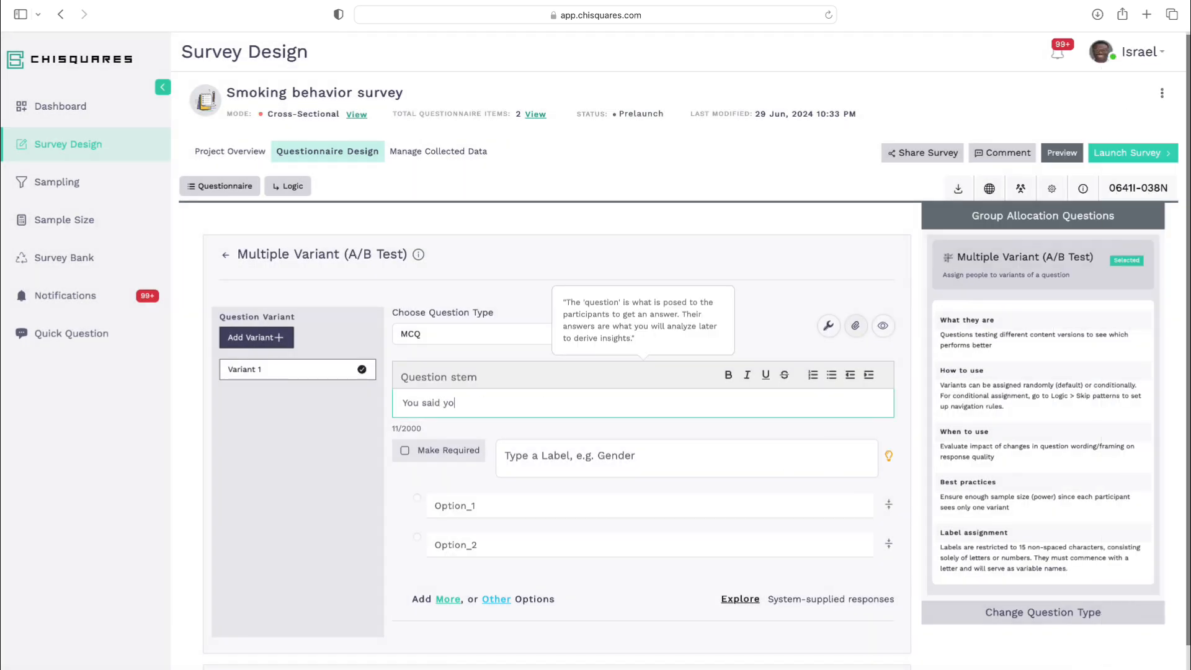
{"action": "type", "text": "u have smoked cigarettes before. Did you smoke in the "}
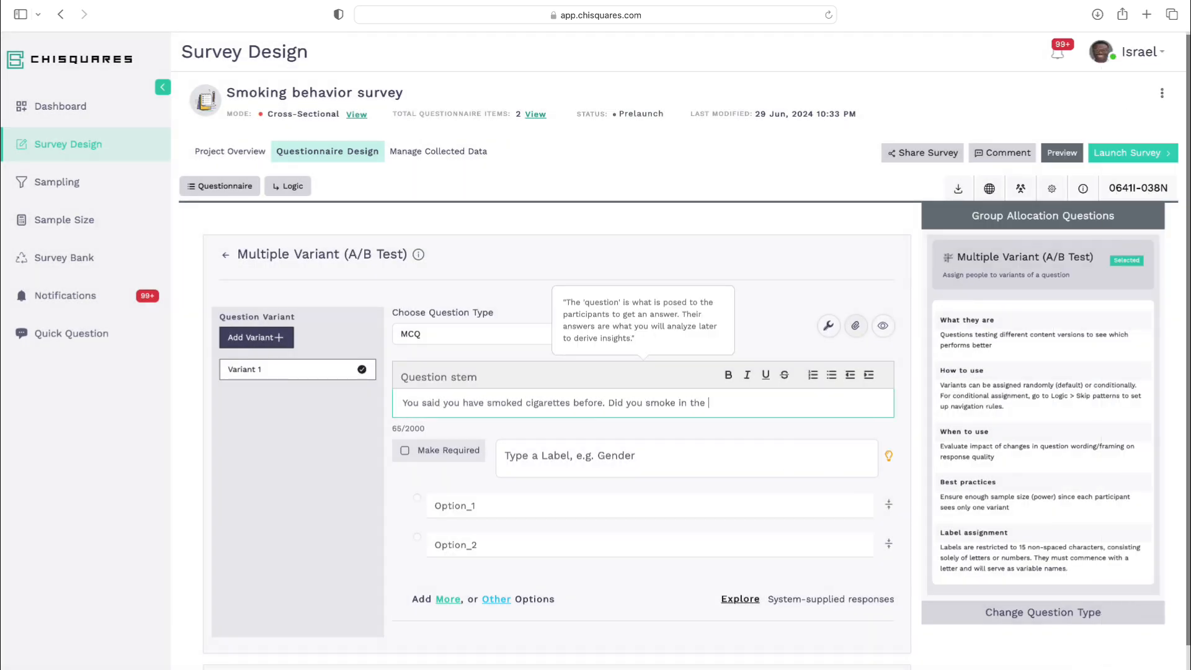
{"action": "type", "text": "past 30 days?"}
{"action": "left_click", "coordinate": [889, 456]}
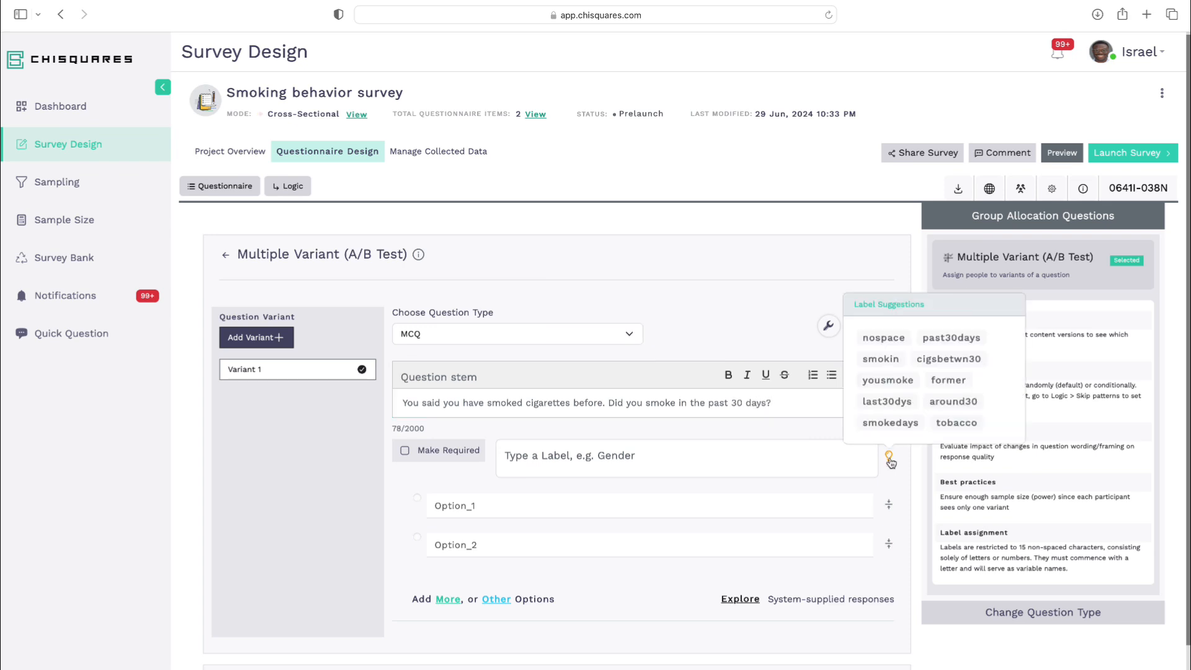
{"action": "left_click", "coordinate": [639, 460]}
{"action": "type", "text": "smoke30"}
Enter "Yes, I did", "No, I didn't" and "Can't recall" as the response options of the smoke30 variant
{"action": "left_click", "coordinate": [565, 509]}
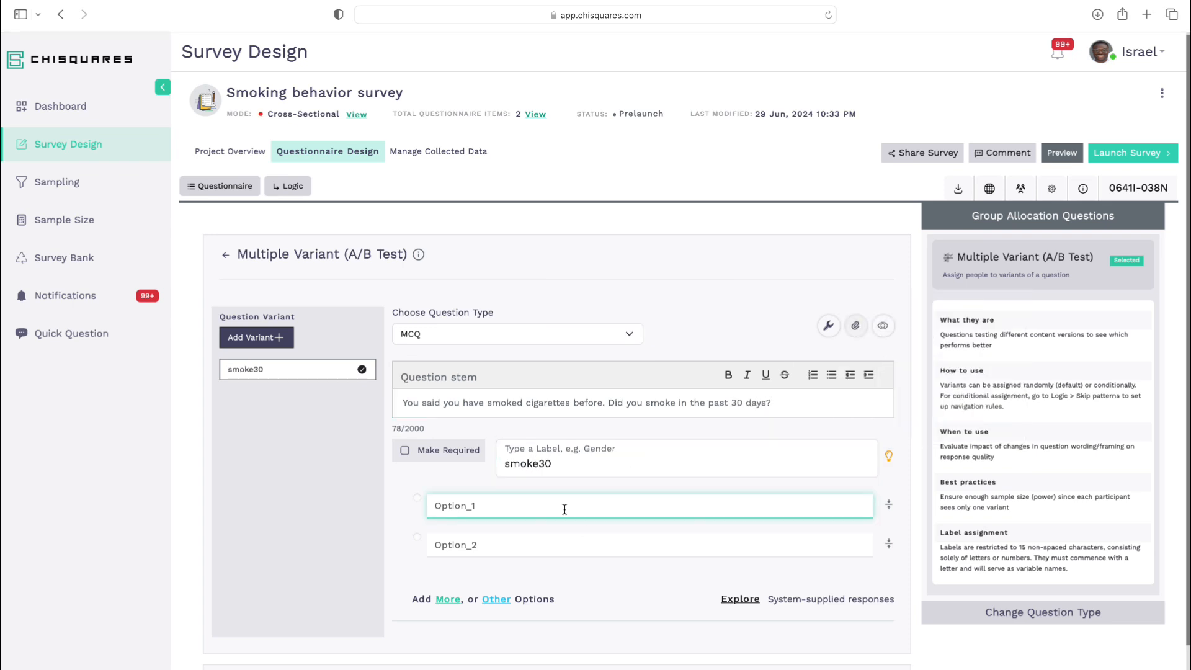
{"action": "type", "text": "Yes, I did"}
{"action": "left_click", "coordinate": [548, 543]}
{"action": "type", "text": "No, I didn't"}
{"action": "left_click", "coordinate": [448, 600]}
{"action": "type", "text": "Can'"}
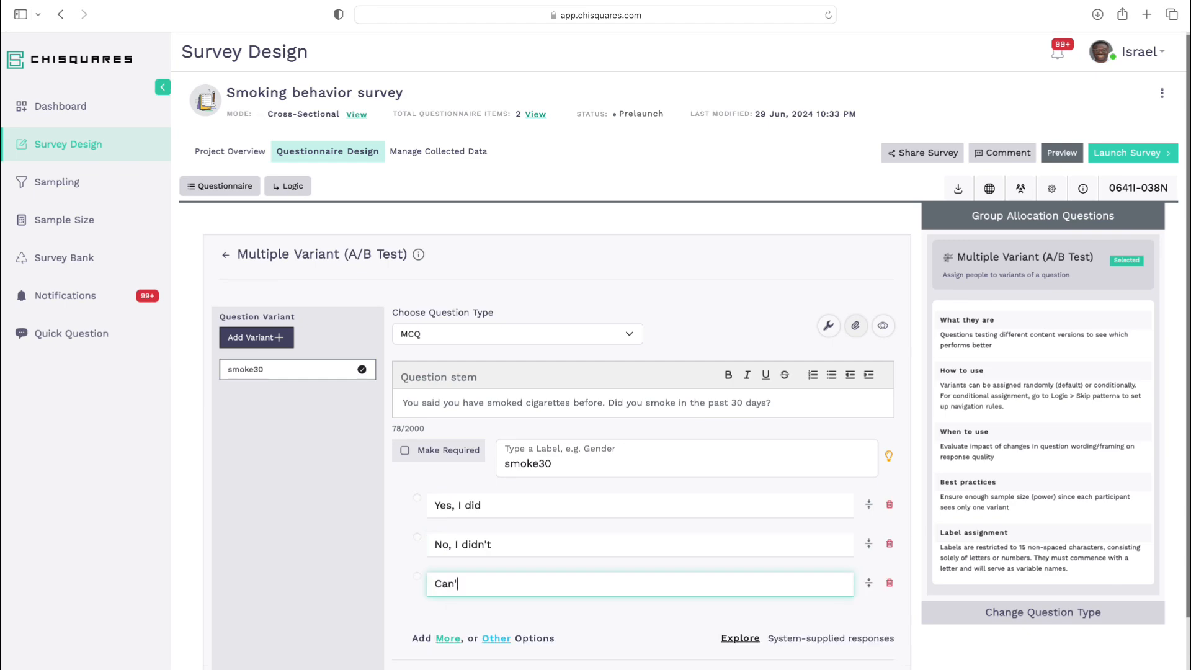
{"action": "type", "text": "t recall"}
Add a second variant with the stem "You said you have never smoked before. Were you curious about smoking in the past 30 days?"
{"action": "scroll", "coordinate": [459, 583], "scroll_direction": "down", "scroll_amount": 1}
{"action": "left_click", "coordinate": [256, 293]}
{"action": "scroll", "coordinate": [397, 385], "scroll_direction": "up", "scroll_amount": 1}
{"action": "left_click", "coordinate": [462, 404]}
{"action": "type", "text": "You said y"}
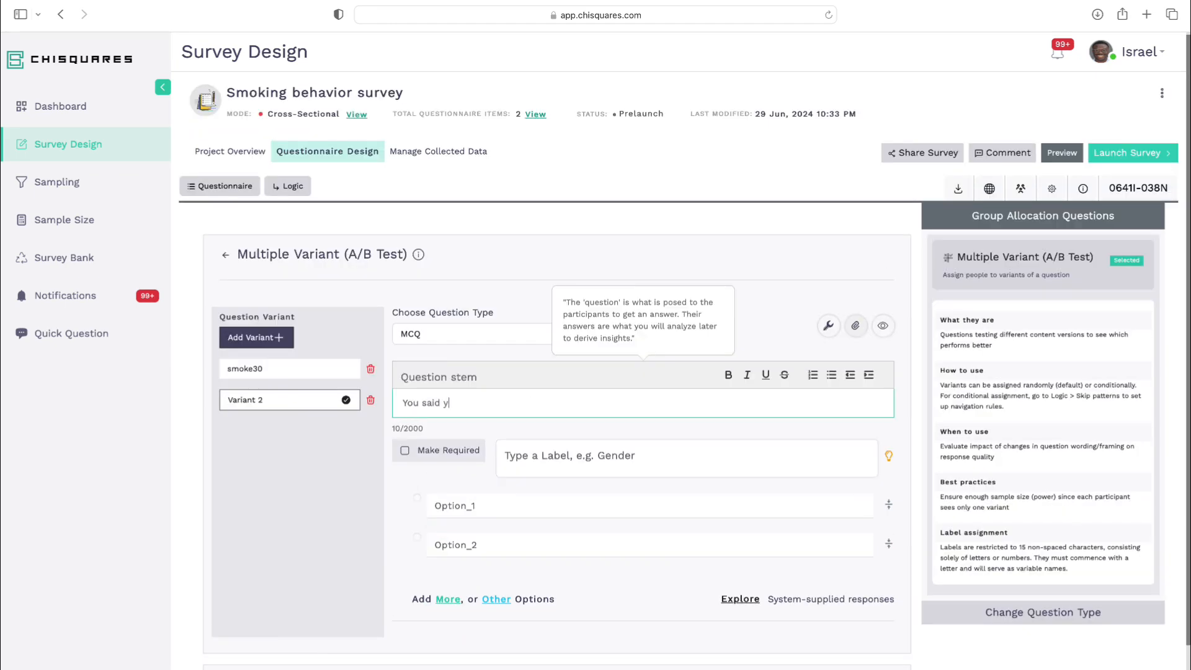
{"action": "type", "text": "ou have never smoked before. Were you curious about"}
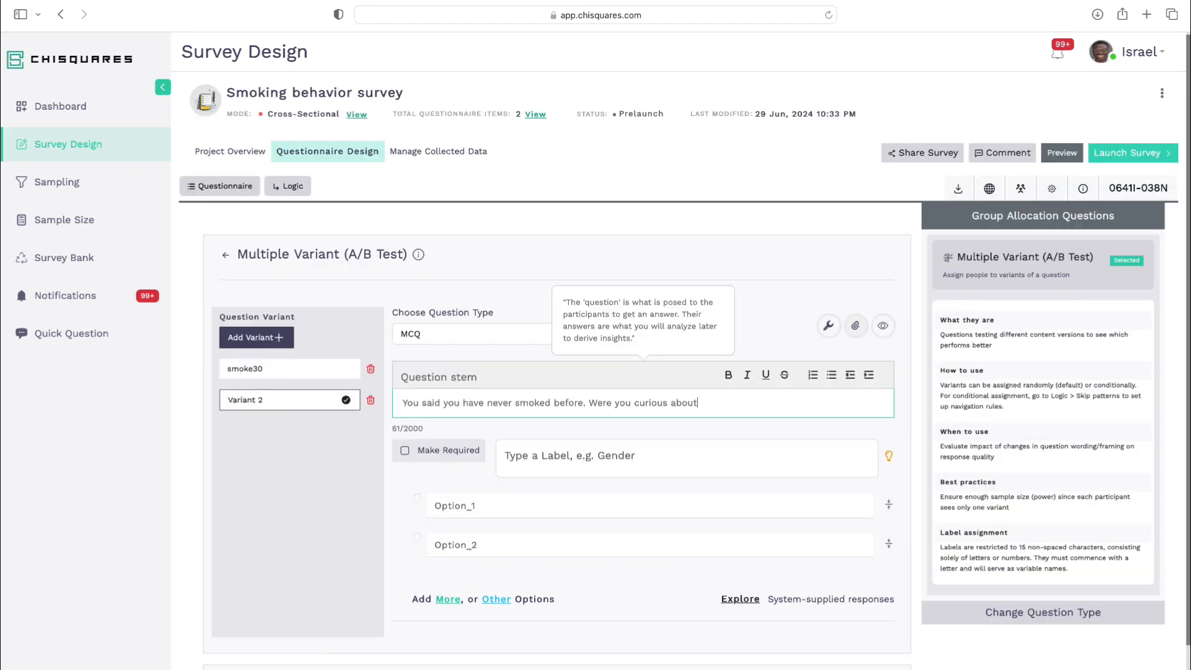
{"action": "type", "text": " smoking in the past 30 days?"}
Label the second variant "curious30", enter "Yes" and "No" as its response options, and push the A/B question to the questionnaire
{"action": "left_click", "coordinate": [889, 456]}
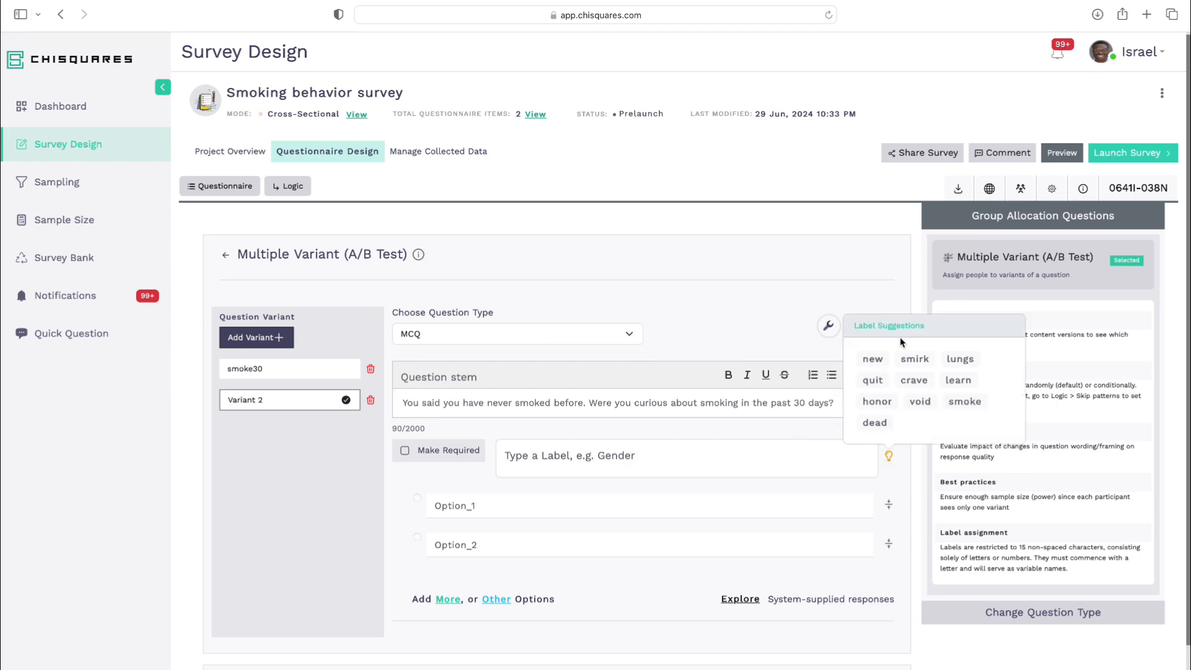
{"action": "left_click", "coordinate": [621, 459]}
{"action": "type", "text": "curious30"}
{"action": "left_click", "coordinate": [607, 507]}
{"action": "type", "text": "Yes"}
{"action": "left_click", "coordinate": [585, 544]}
{"action": "type", "text": "No"}
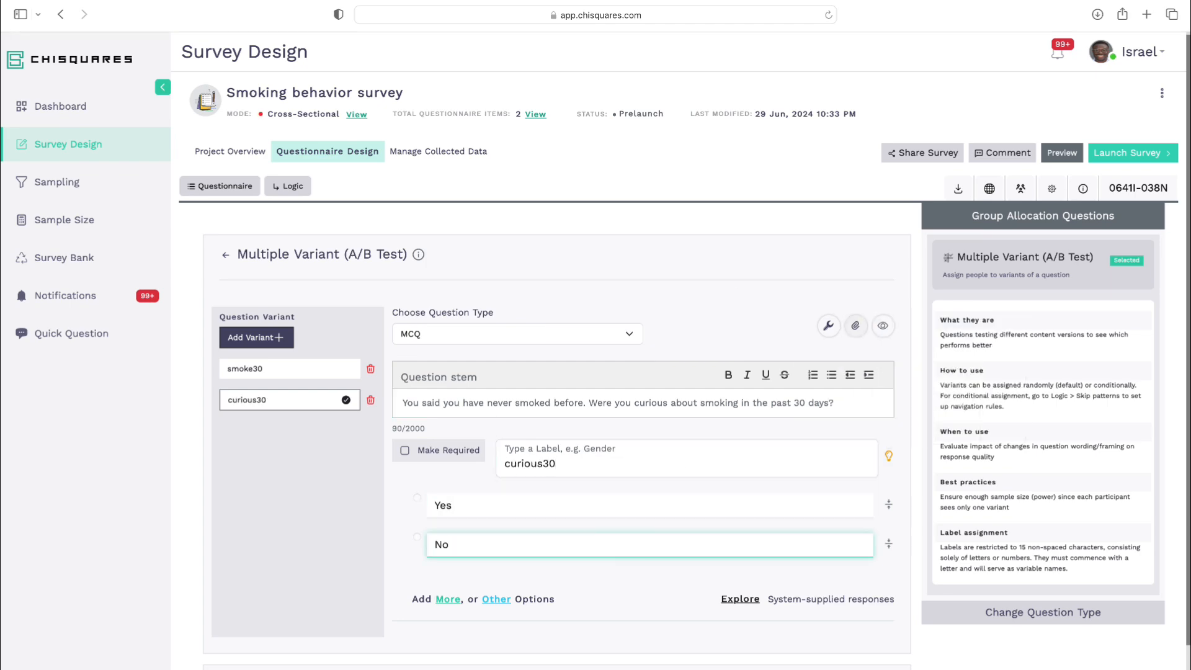
{"action": "scroll", "coordinate": [585, 544], "scroll_direction": "down", "scroll_amount": 5}
{"action": "left_click", "coordinate": [584, 642]}
Add an MCQ with the stem "Which of the following best describes where you live?" and the suggested label "housing"
{"action": "left_click", "coordinate": [438, 233]}
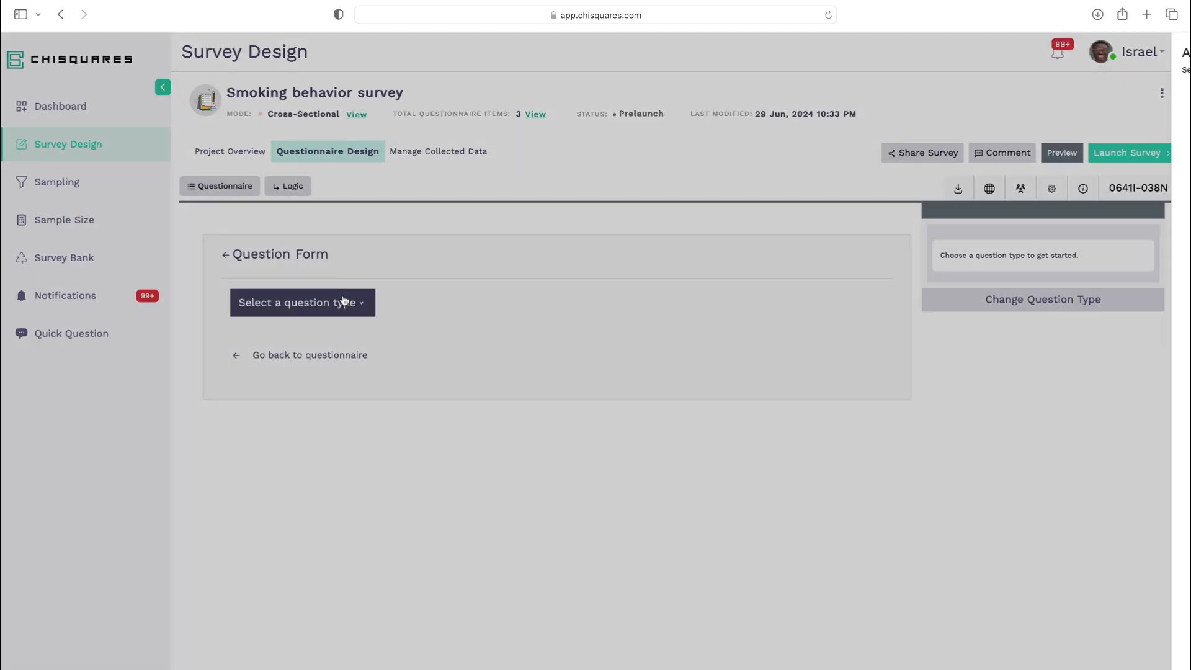
{"action": "left_click", "coordinate": [340, 302]}
{"action": "left_click", "coordinate": [1036, 114]}
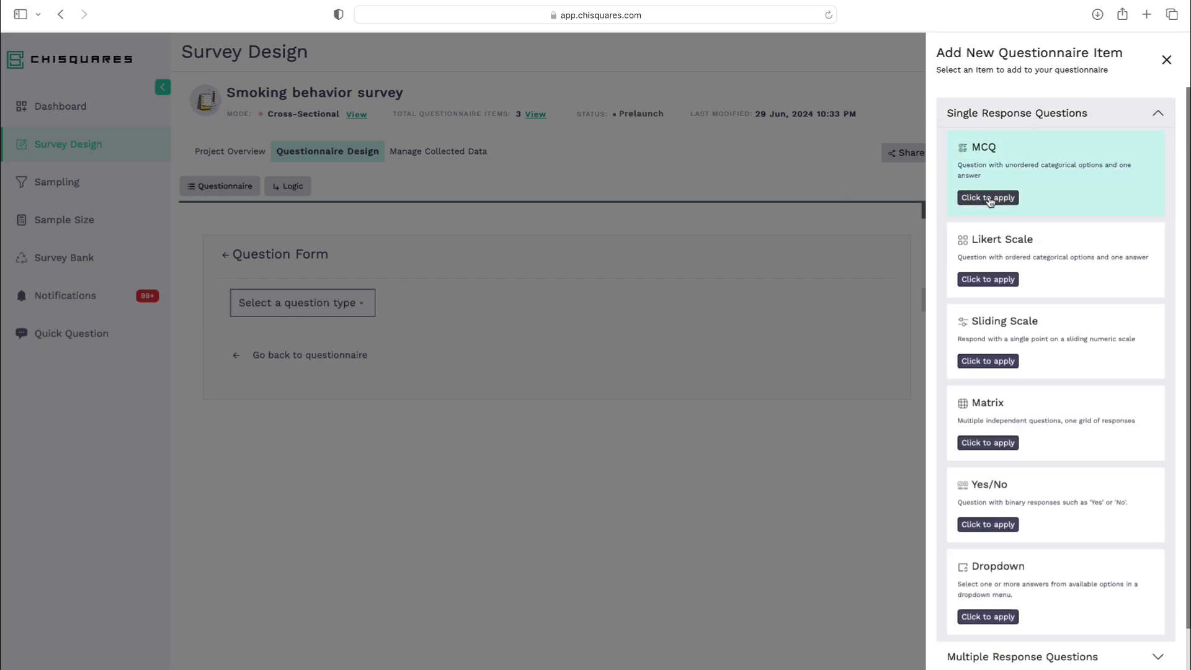
{"action": "left_click", "coordinate": [988, 198]}
{"action": "left_click", "coordinate": [545, 319]}
{"action": "type", "text": "Which of the following best descri"}
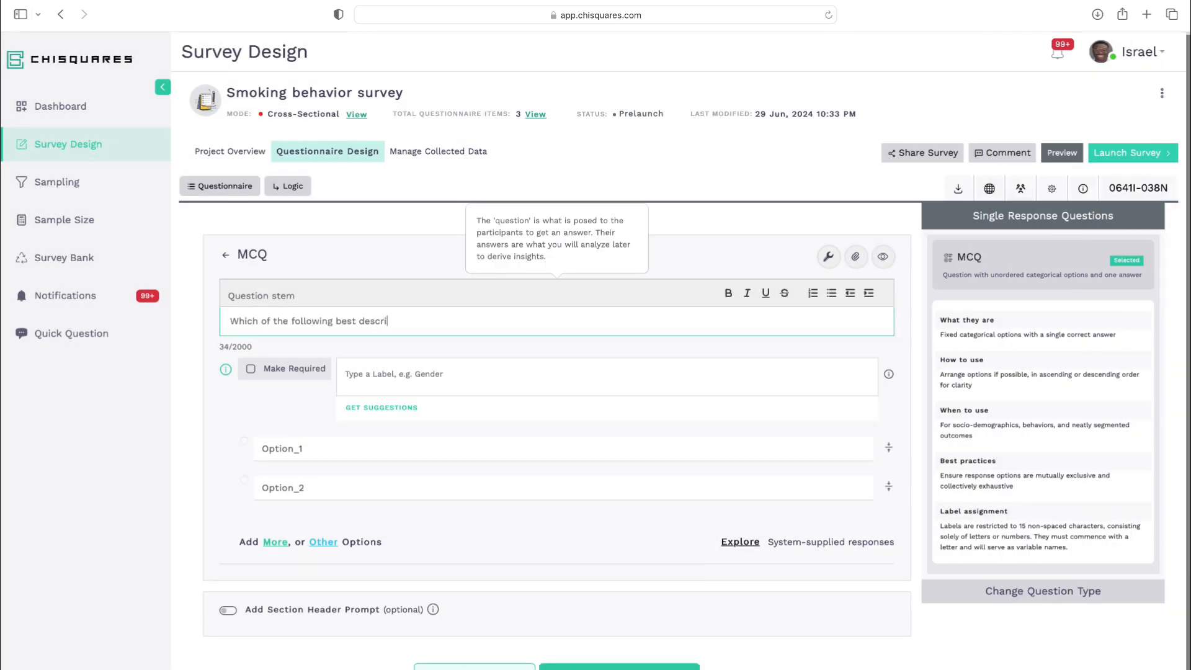
{"action": "type", "text": "bes where you live?"}
{"action": "left_click", "coordinate": [382, 407]}
{"action": "left_click", "coordinate": [447, 410]}
Enter "House", "Apartment", "Homeless shelter" and "Other housing" as the response options and push the housing question to the questionnaire
{"action": "left_click", "coordinate": [391, 448]}
{"action": "type", "text": "House"}
{"action": "key", "text": "Tab"}
{"action": "type", "text": "Apa"}
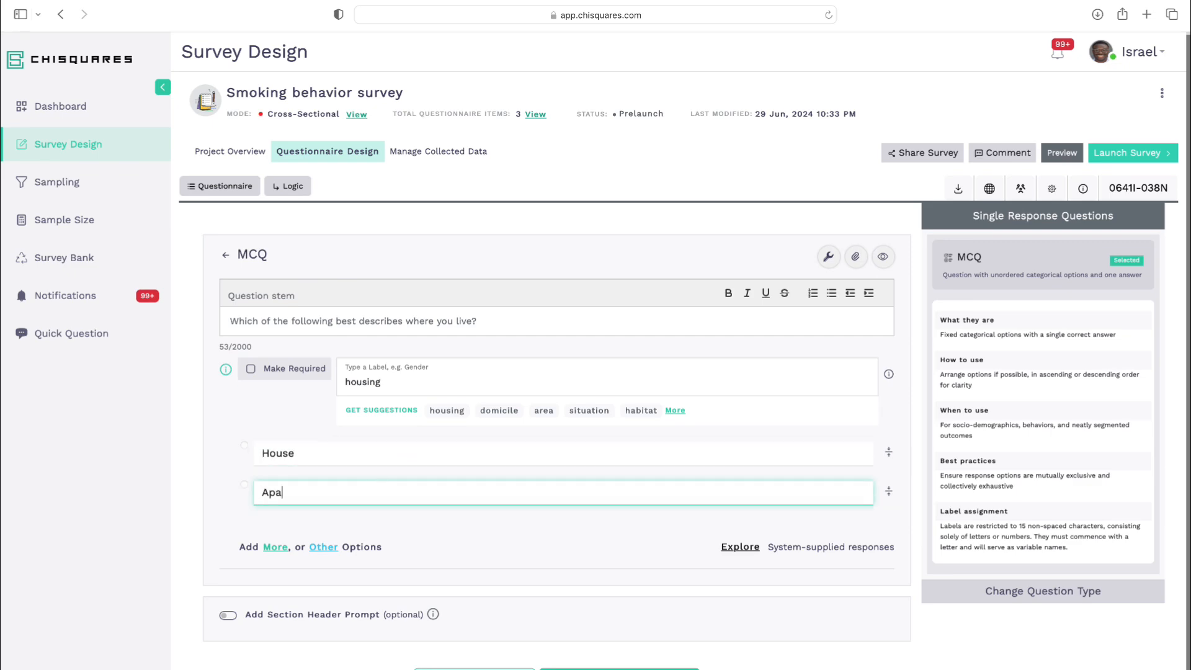
{"action": "type", "text": "rtment"}
{"action": "key", "text": "Tab"}
{"action": "type", "text": "Homeless shelter"}
{"action": "left_click", "coordinate": [323, 580]}
{"action": "type", "text": "housing"}
{"action": "scroll", "coordinate": [321, 510], "scroll_direction": "down", "scroll_amount": 2}
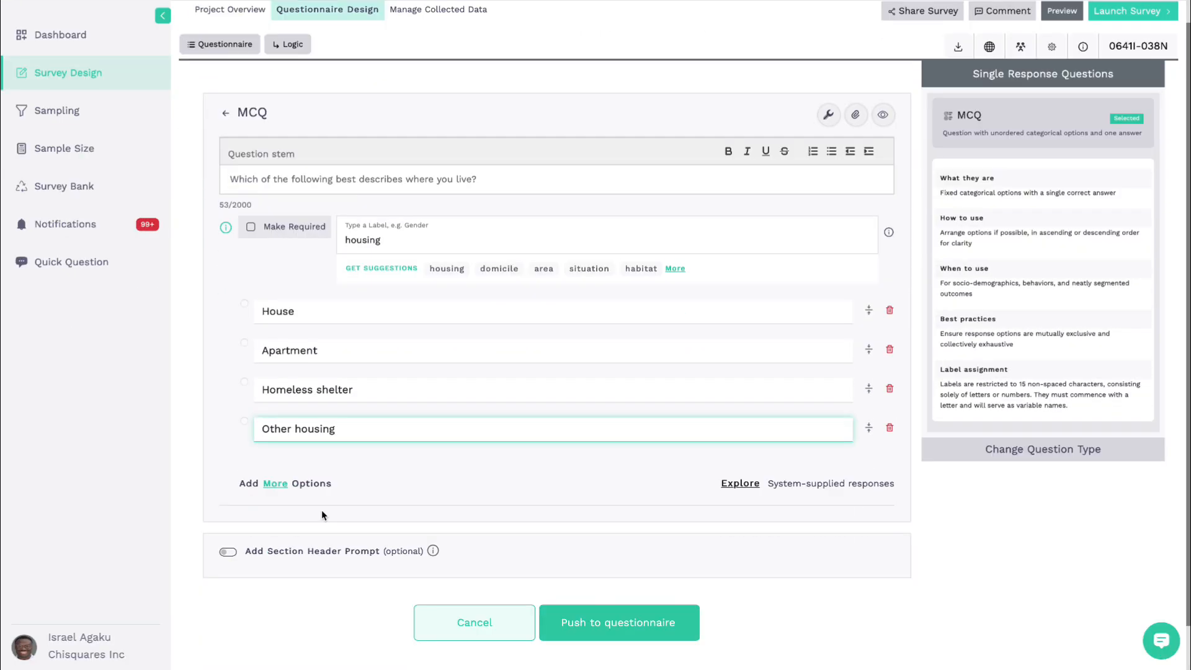
{"action": "left_click", "coordinate": [600, 621]}
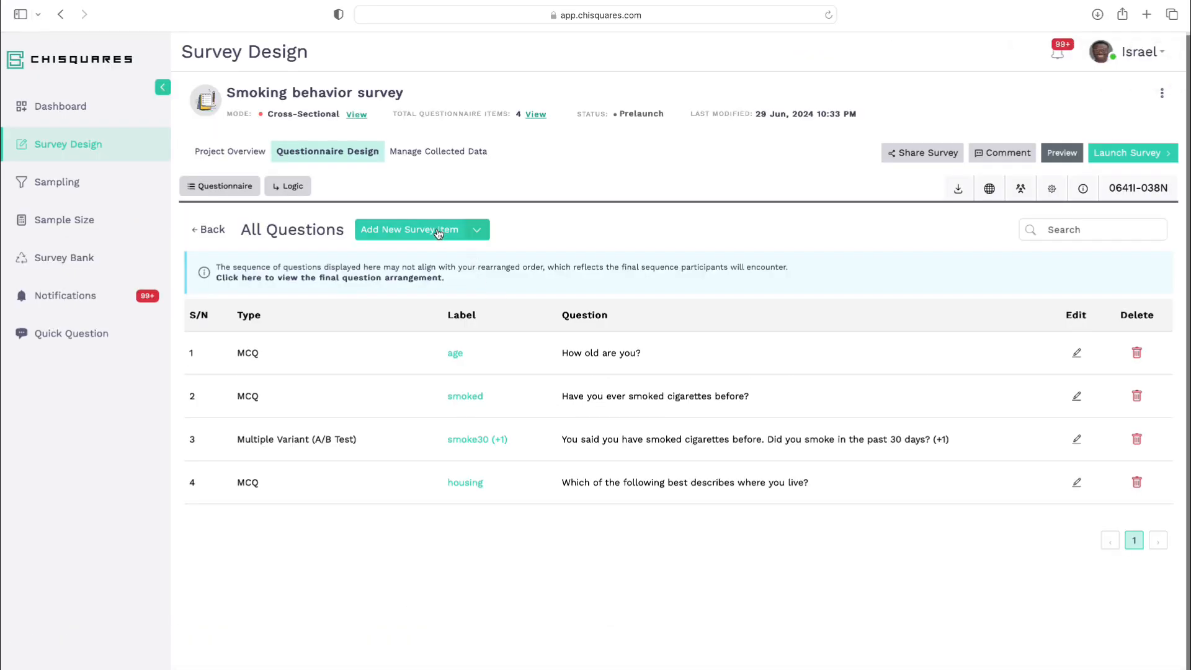
Add a Yes/No question with the stem "Do you have any children of your own under the age of 18 years living with you?"
{"action": "left_click", "coordinate": [428, 229]}
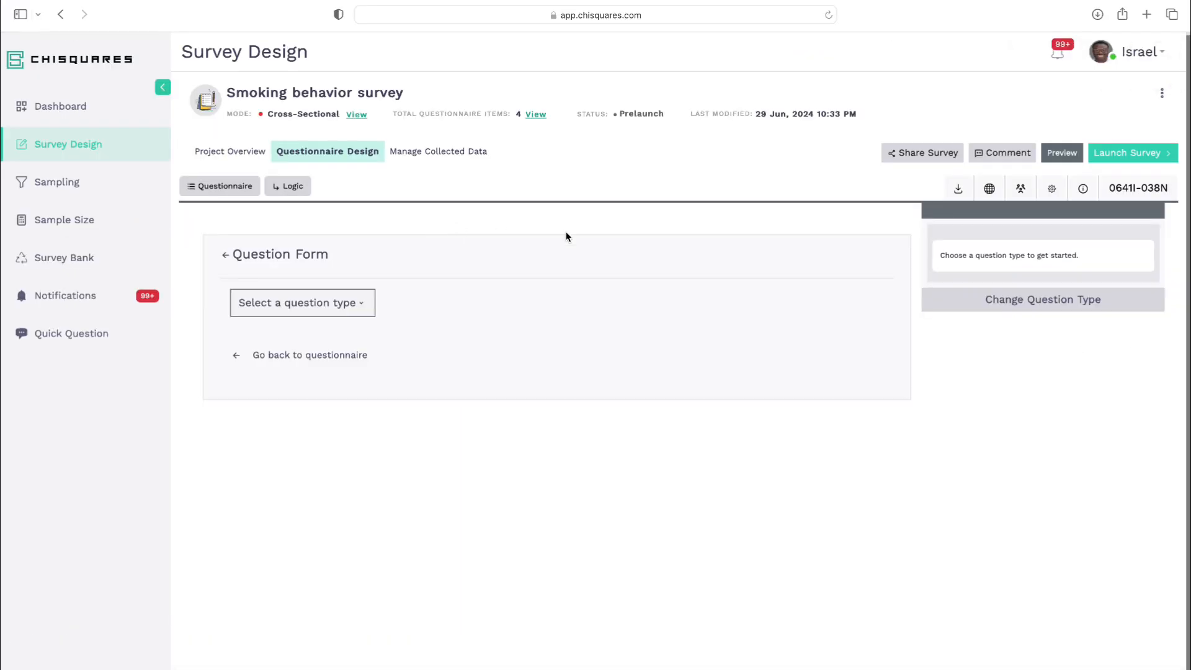
{"action": "left_click", "coordinate": [363, 303]}
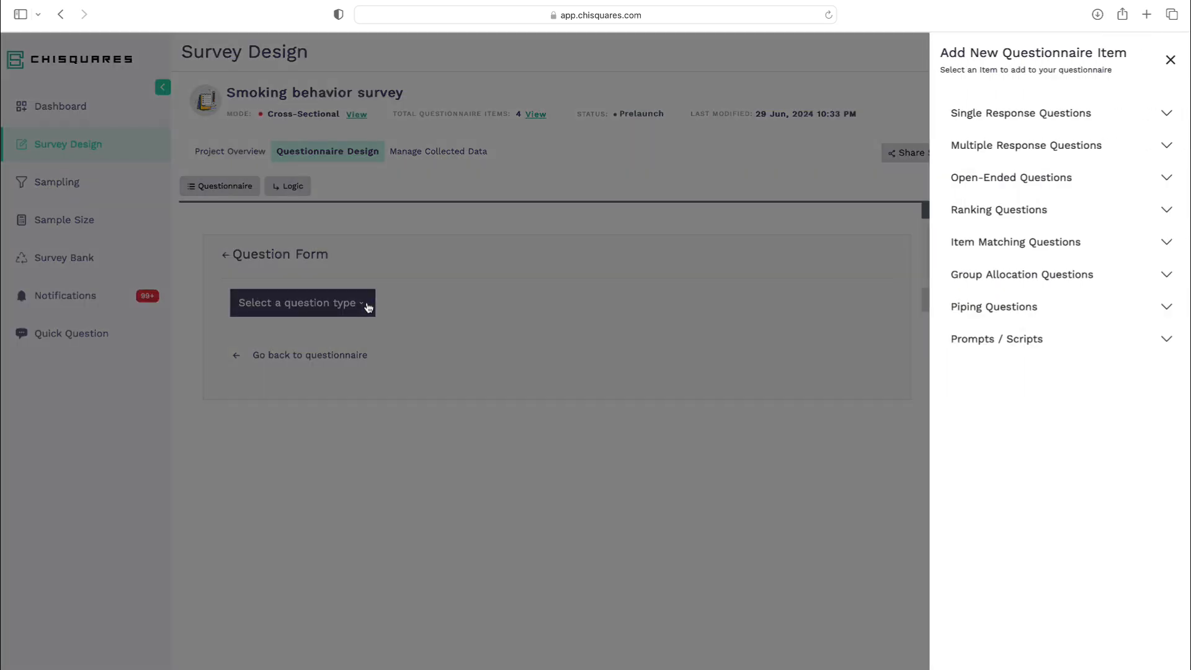
{"action": "left_click", "coordinate": [1002, 118]}
{"action": "left_click", "coordinate": [1024, 489]}
{"action": "left_click", "coordinate": [557, 321]}
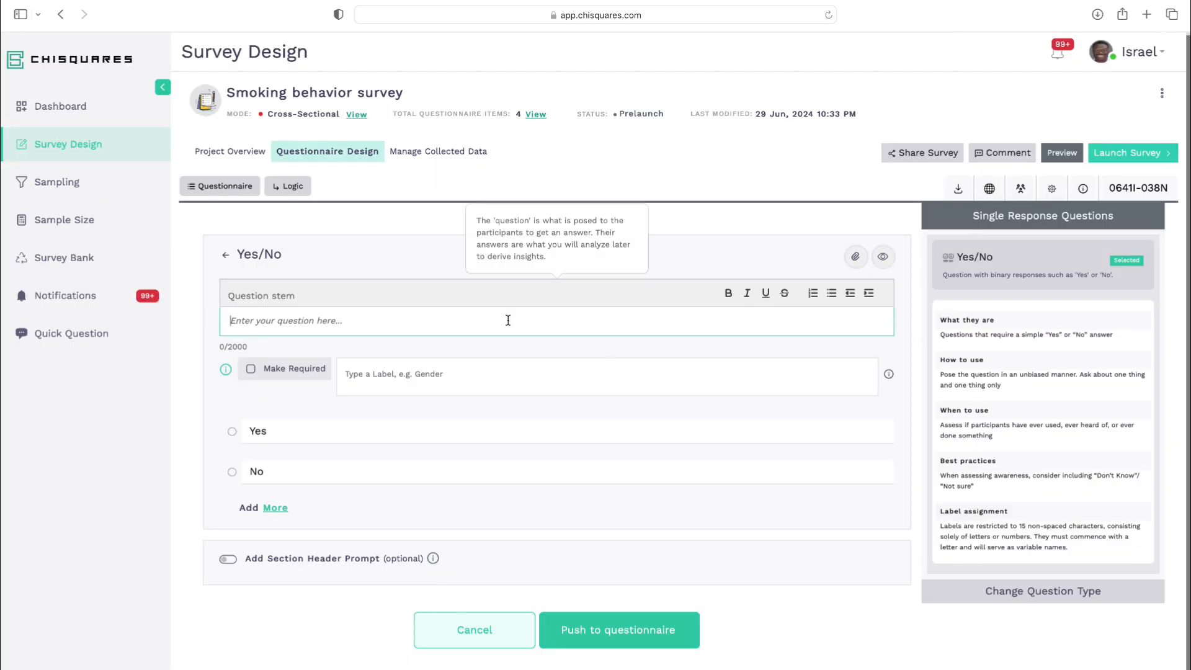
{"action": "type", "text": "Do you have any children o"}
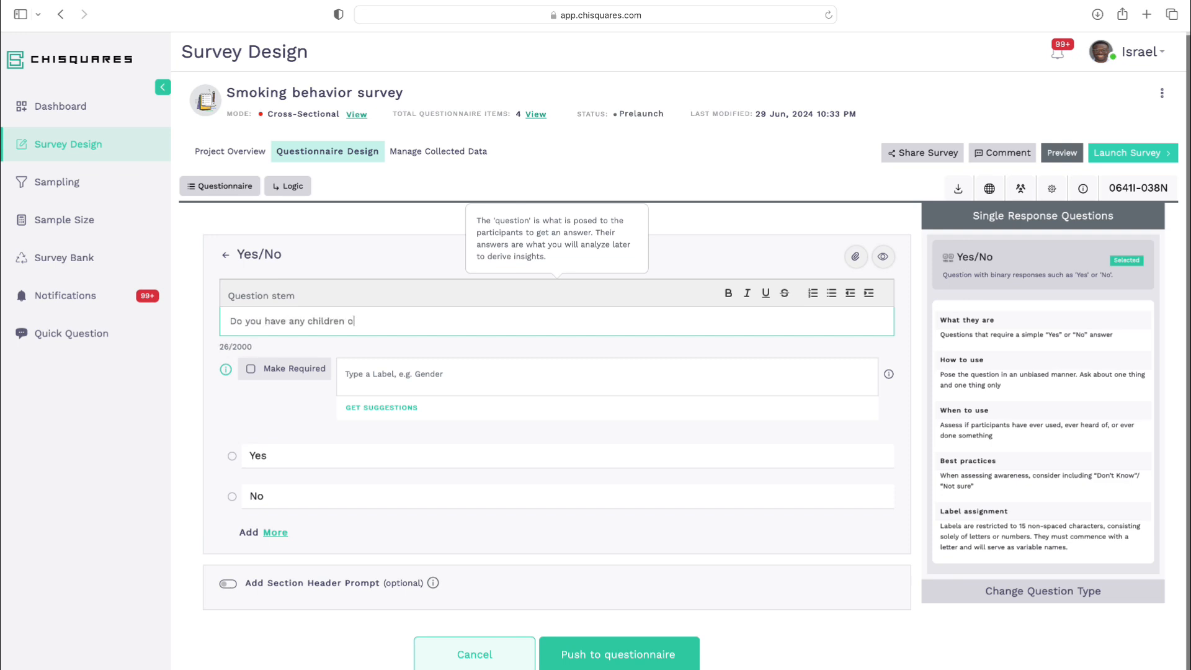
{"action": "type", "text": "f your own under the age of 18 yea"}
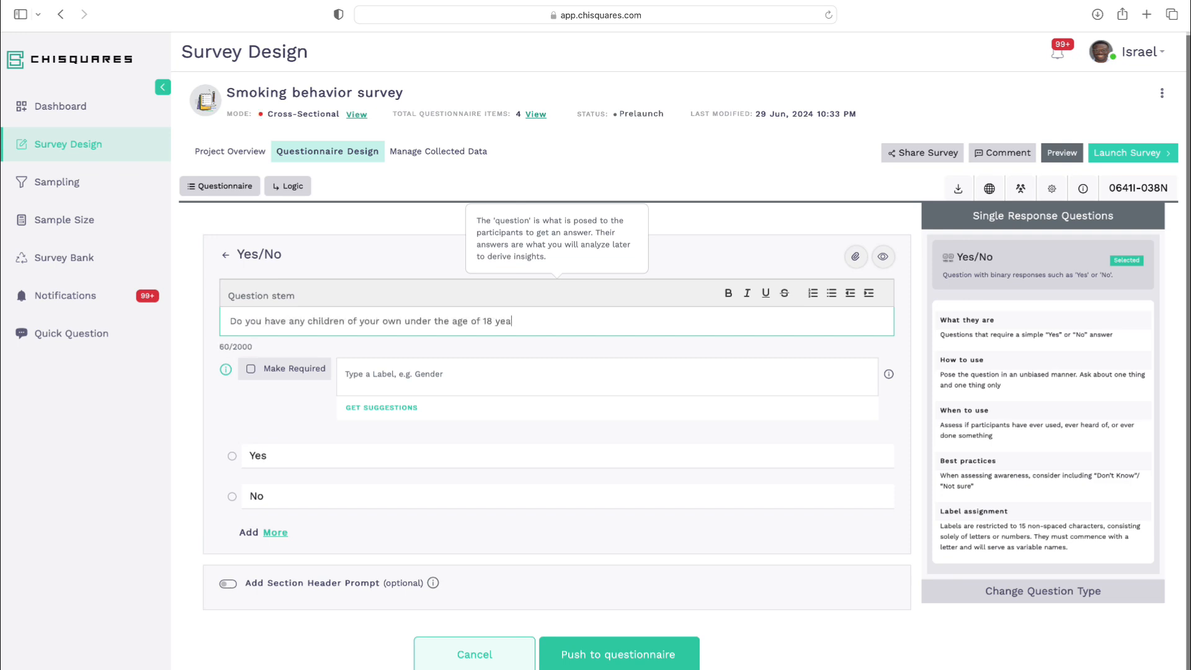
{"action": "type", "text": "rs living with you?"}
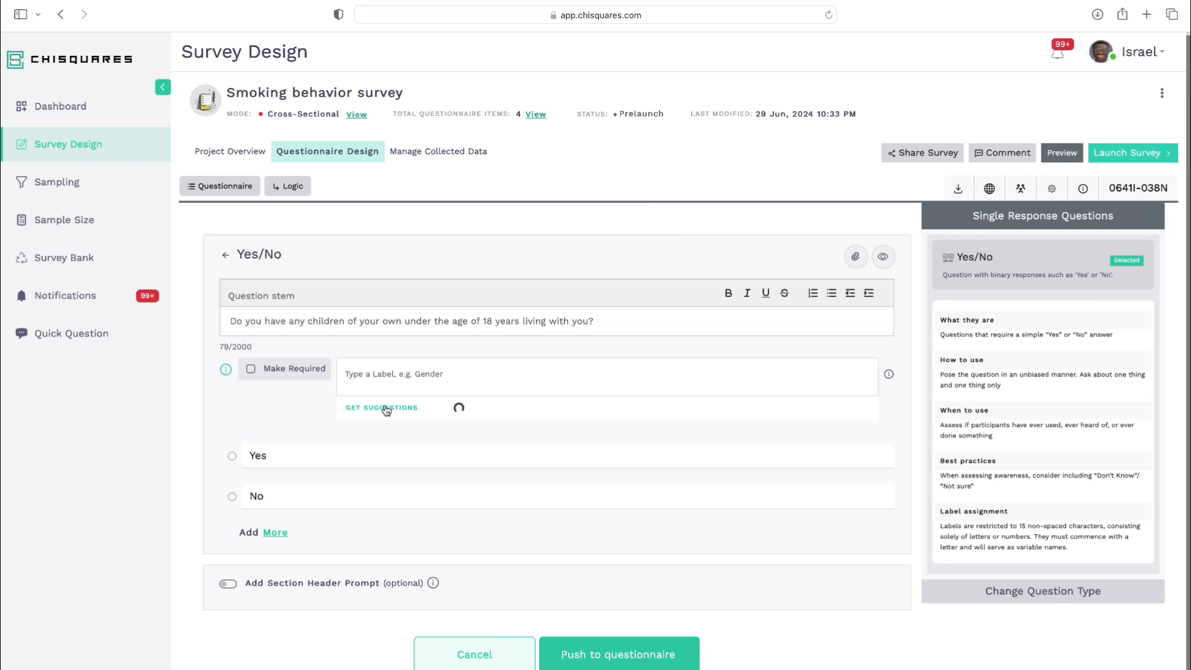
Apply the suggested label "childliving" to the Yes/No question and push it to the questionnaire
{"action": "left_click", "coordinate": [382, 407]}
{"action": "left_click", "coordinate": [453, 410]}
{"action": "scroll", "coordinate": [485, 473], "scroll_direction": "down", "scroll_amount": 1}
{"action": "left_click", "coordinate": [627, 645]}
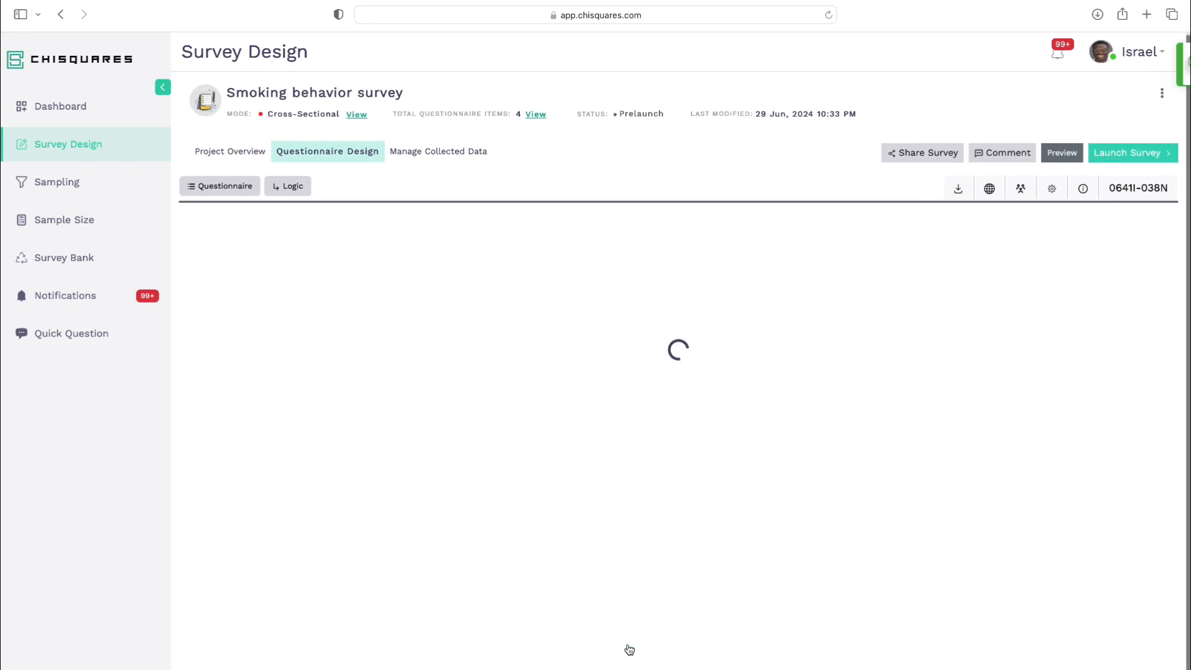
Add a Piped Question that pipes responses from the housing question, agreeing to make the housing question mandatory
{"action": "left_click", "coordinate": [420, 231]}
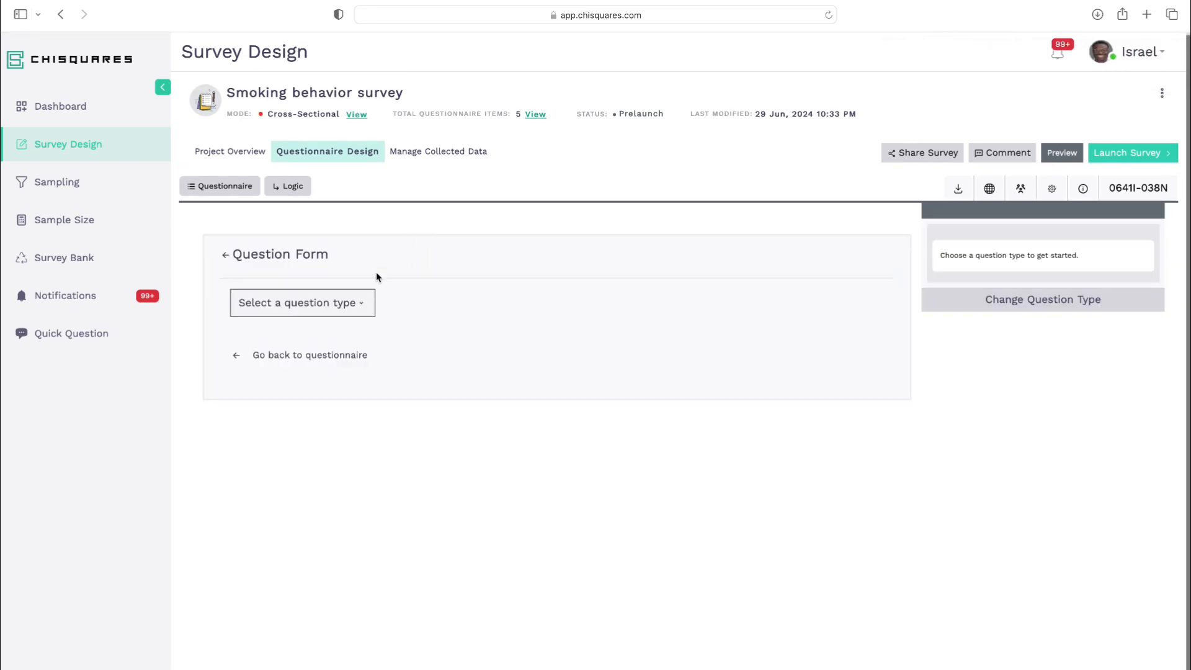
{"action": "left_click", "coordinate": [322, 303]}
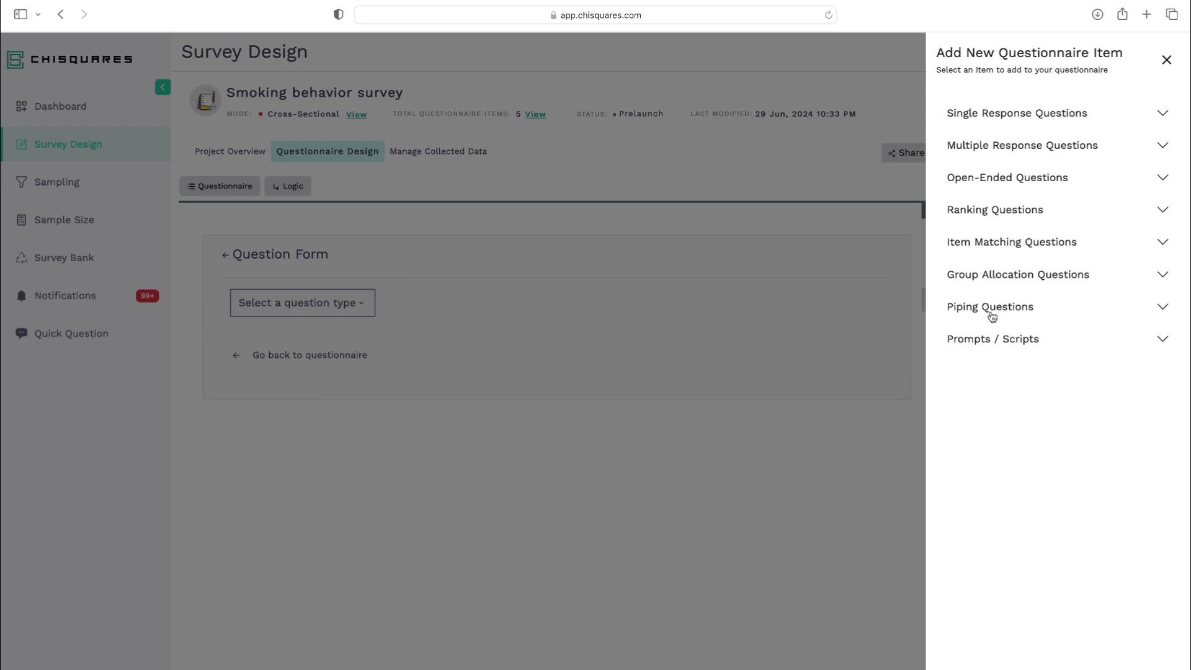
{"action": "left_click", "coordinate": [992, 308]}
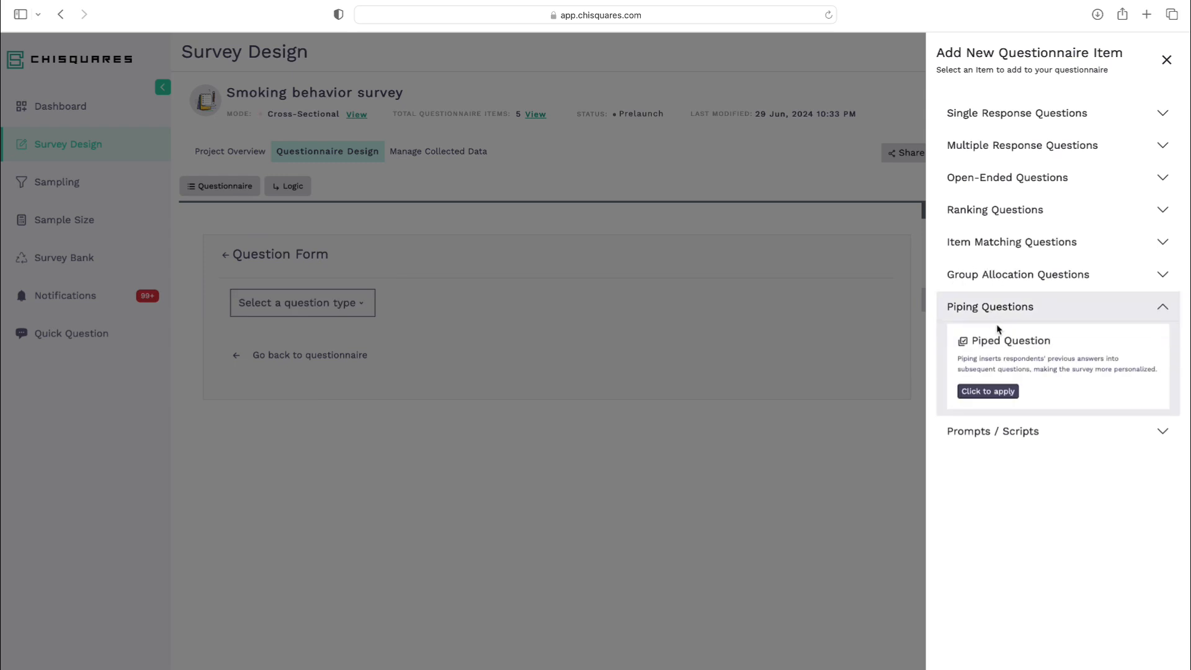
{"action": "left_click", "coordinate": [988, 392]}
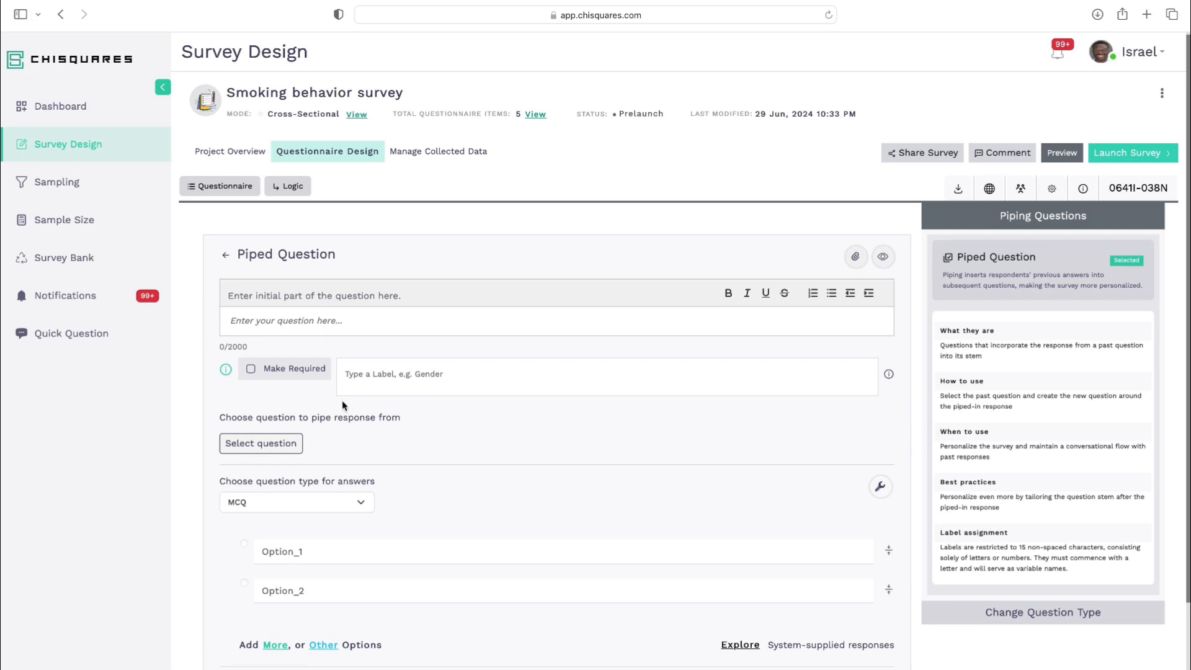
{"action": "left_click", "coordinate": [260, 443]}
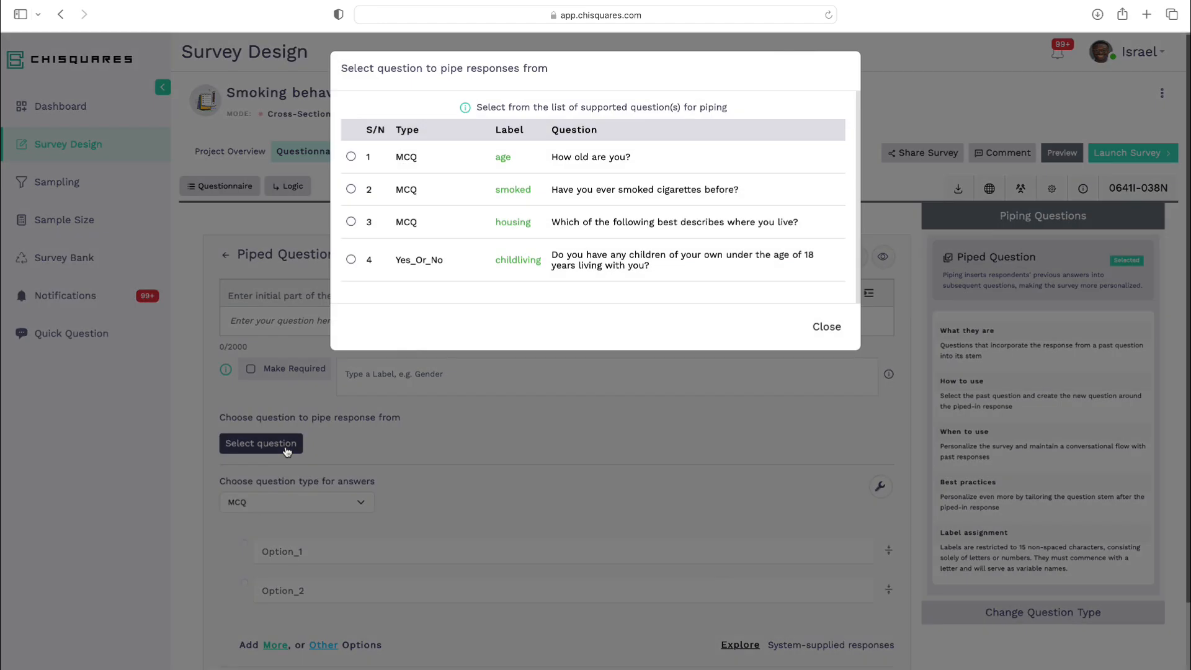
{"action": "left_click", "coordinate": [526, 234]}
{"action": "left_click", "coordinate": [829, 326]}
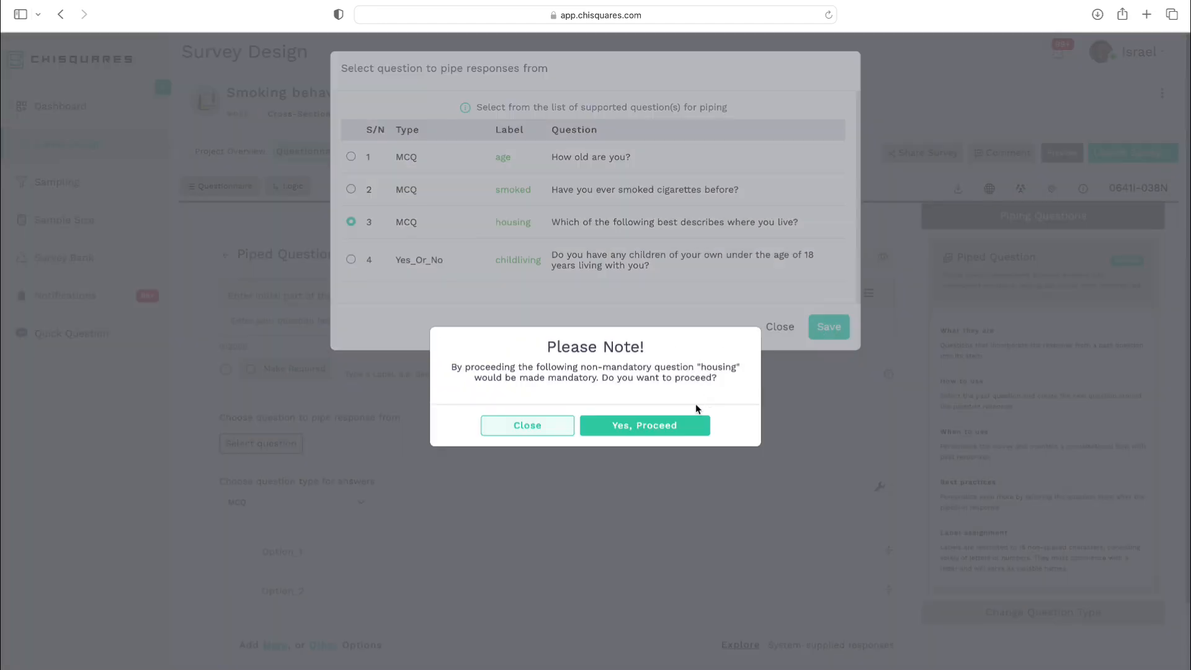
{"action": "left_click", "coordinate": [675, 427]}
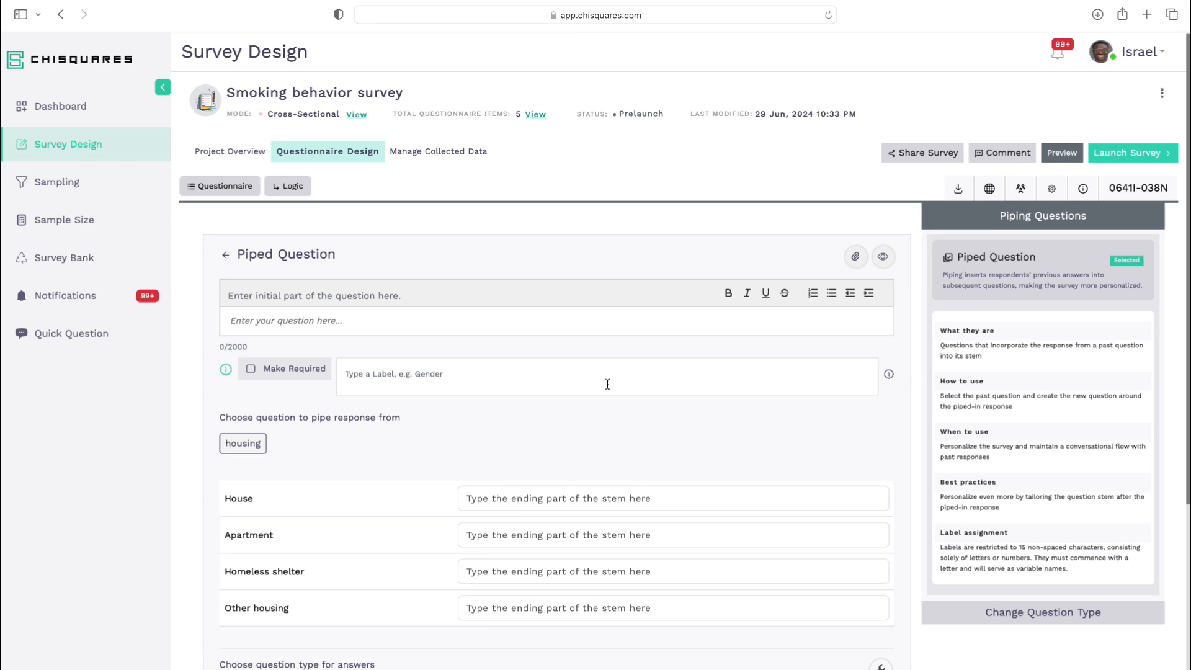
Enter "You said you live in a place described as" as the initial part of the piped question
{"action": "left_click", "coordinate": [518, 316]}
{"action": "left_click", "coordinate": [518, 316]}
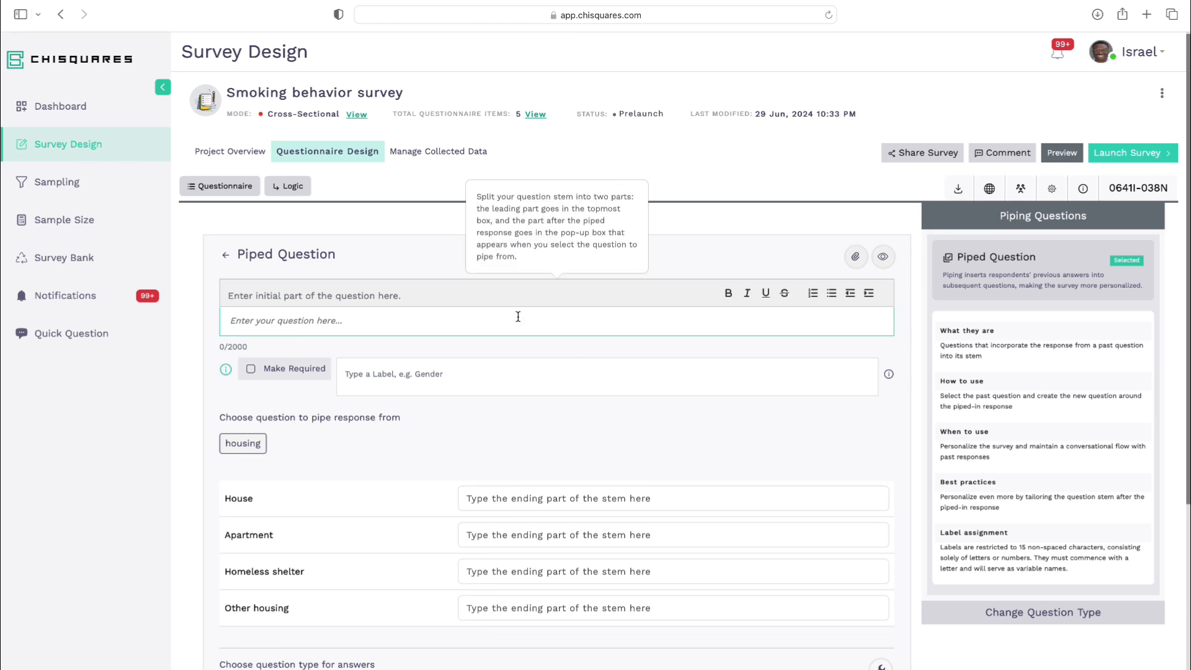
{"action": "type", "text": "You said you live in a place"}
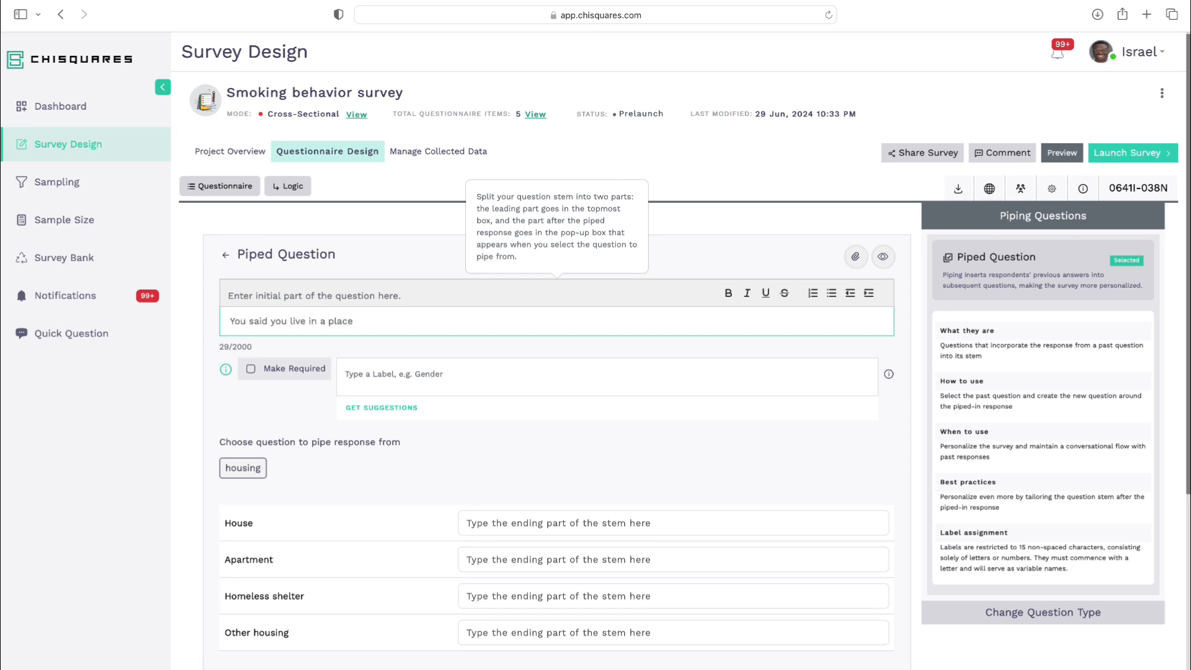
{"action": "type", "text": " described as"}
End every option's stem with ". In the past 30 days, have you seen someone smoking cigarettes around you such that you could smell the smoke from their smoking?"
{"action": "scroll", "coordinate": [558, 434], "scroll_direction": "down", "scroll_amount": 2}
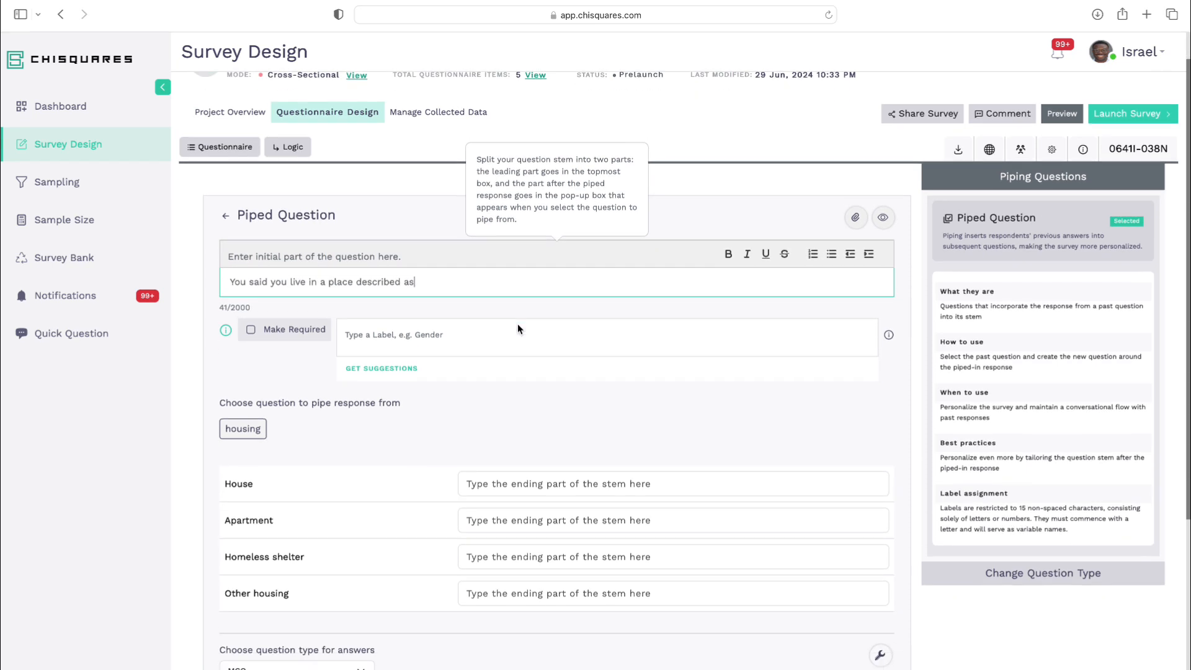
{"action": "left_click", "coordinate": [620, 479]}
{"action": "type", "text": ". In the past 30 days, have you seen someone smoking cigarettes around you such that you could smell"}
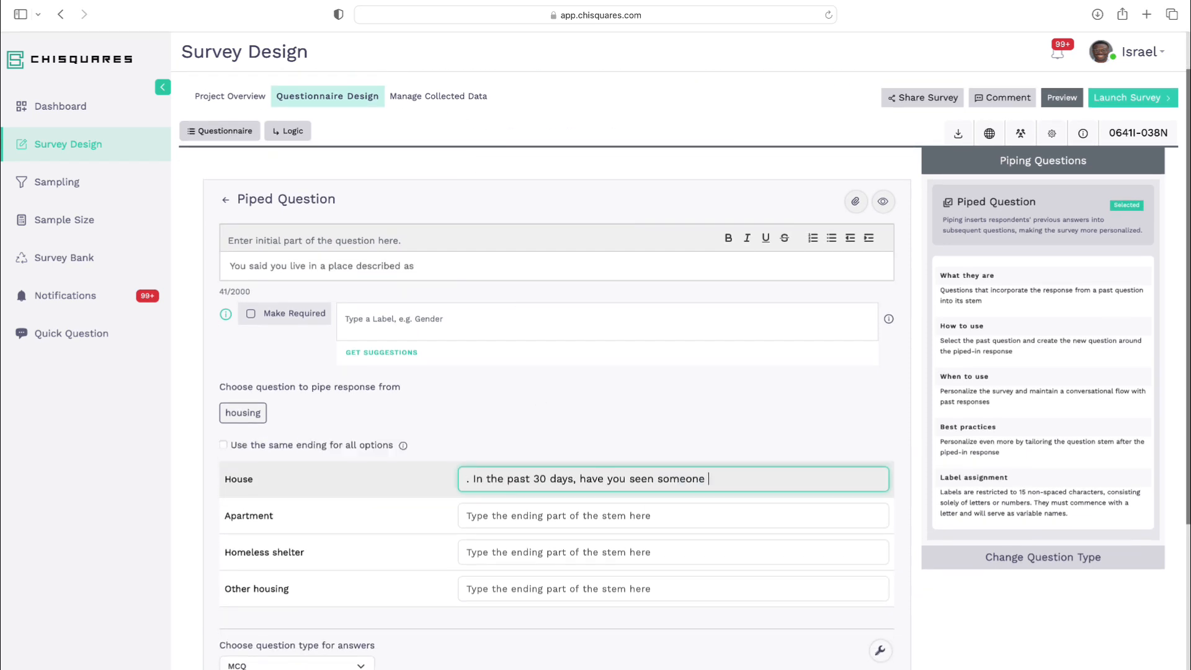
{"action": "type", "text": " the smoke from their smoking?"}
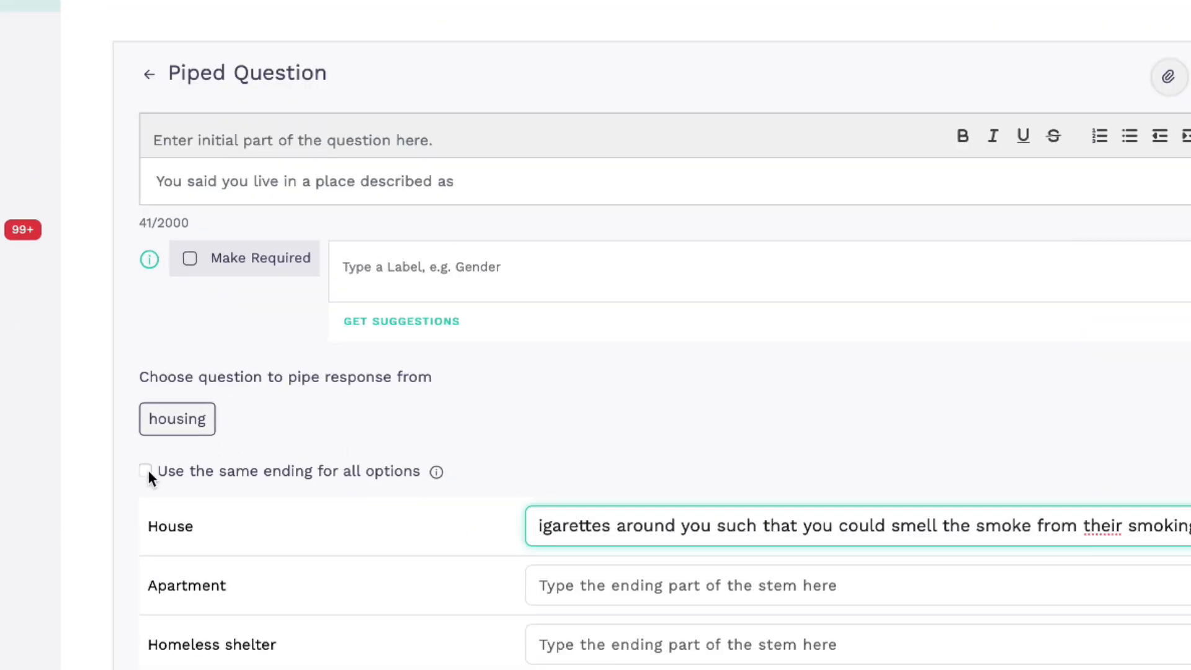
{"action": "left_click", "coordinate": [145, 471]}
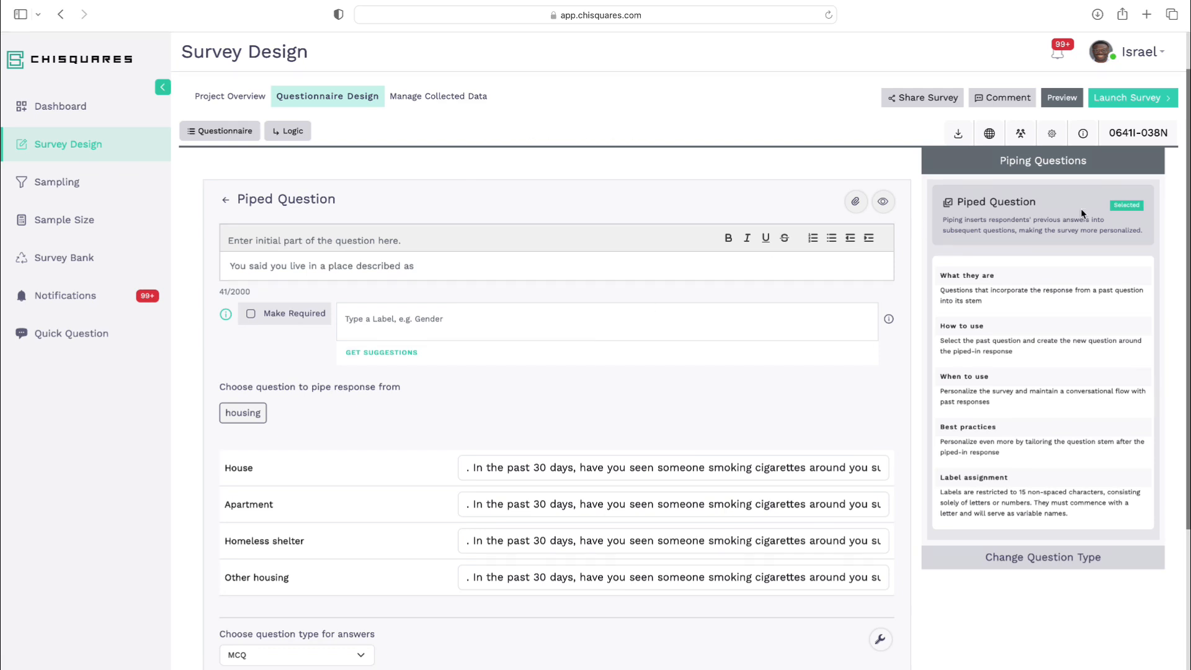
Preview the piped question's wording, close the preview, and enter "Yes" and "No" as the response options
{"action": "left_click", "coordinate": [884, 202]}
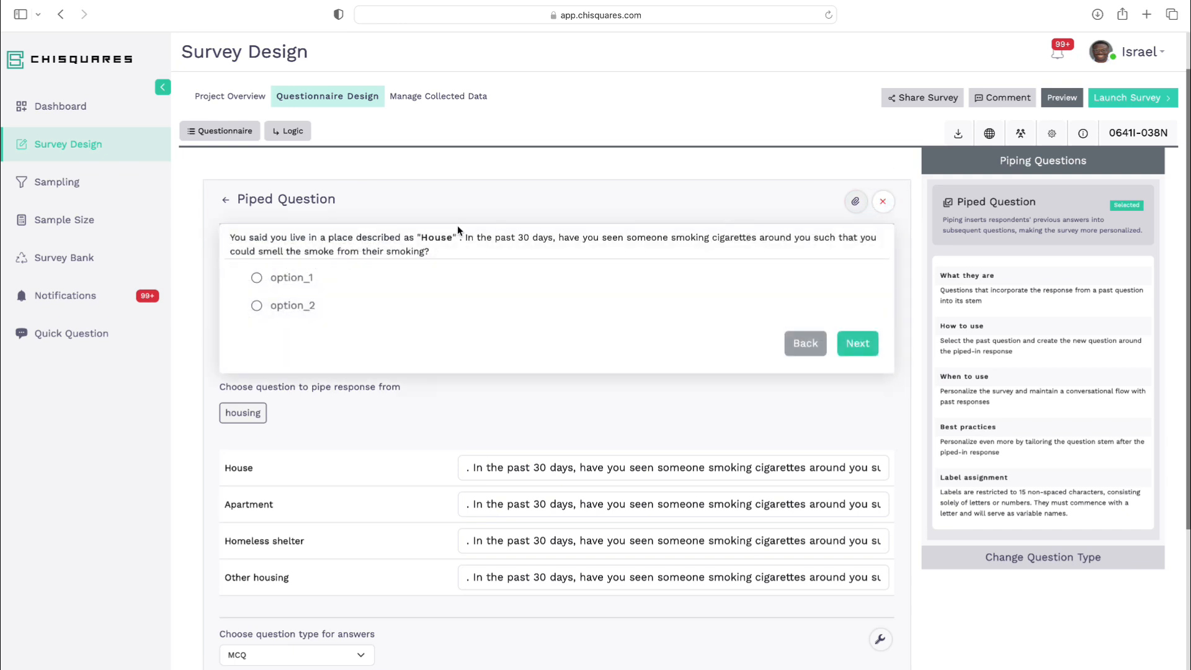
{"action": "left_click", "coordinate": [883, 201]}
{"action": "scroll", "coordinate": [675, 523], "scroll_direction": "down", "scroll_amount": 3}
{"action": "left_click", "coordinate": [425, 545]}
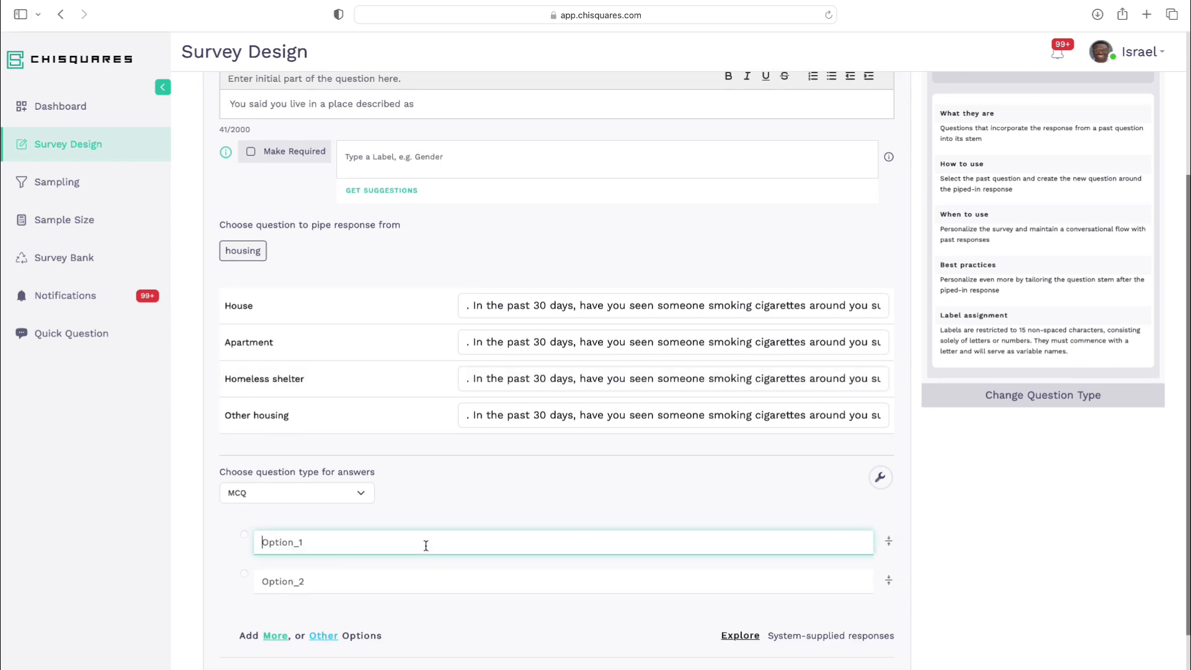
{"action": "type", "text": "Yes"}
{"action": "left_click", "coordinate": [410, 591]}
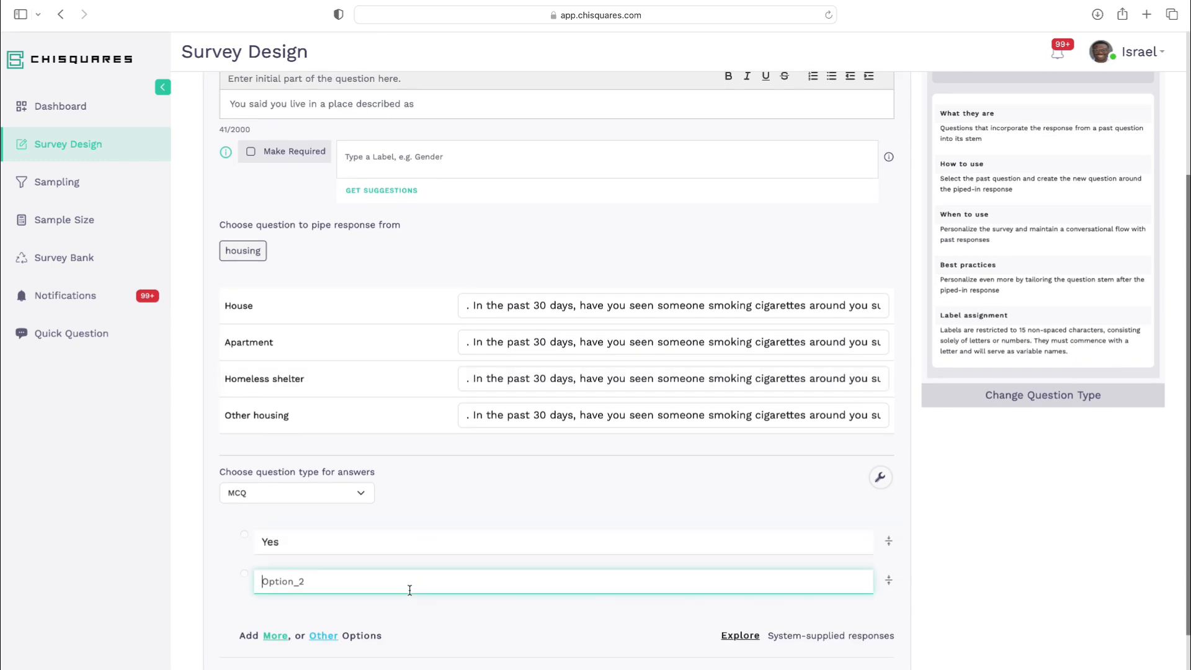
{"action": "type", "text": "No"}
Label the piped question "residence" from the suggested labels and add it to the questionnaire
{"action": "scroll", "coordinate": [410, 573], "scroll_direction": "up", "scroll_amount": 1}
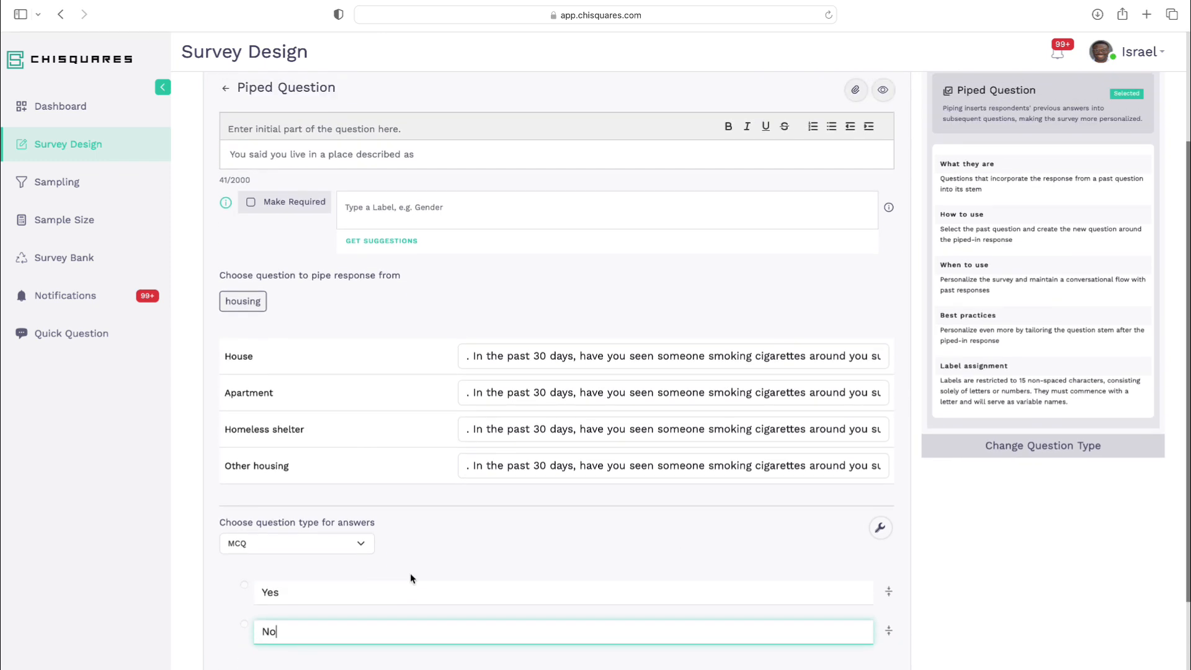
{"action": "left_click", "coordinate": [381, 243]}
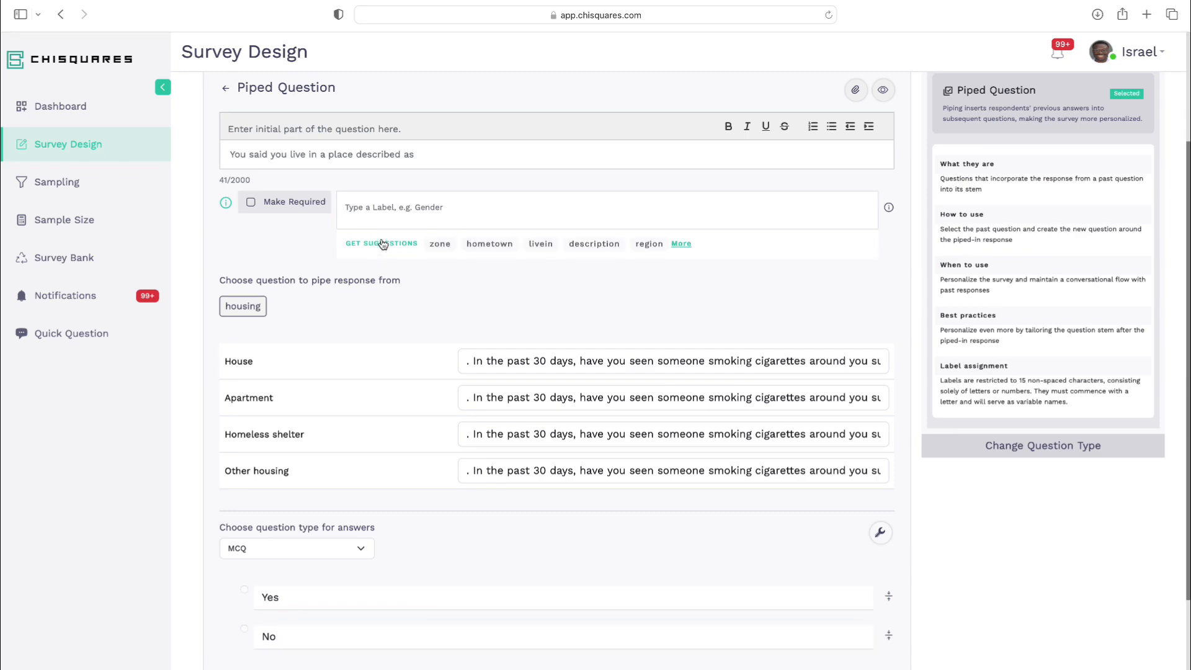
{"action": "left_click", "coordinate": [680, 244]}
{"action": "left_click", "coordinate": [813, 244]}
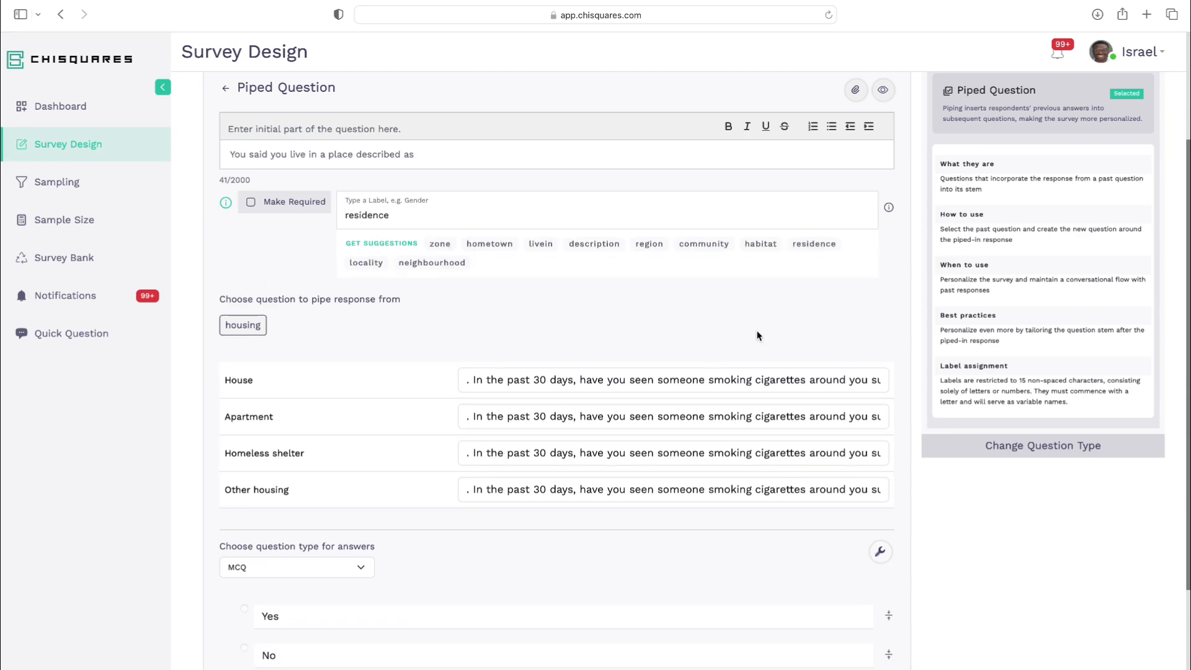
{"action": "scroll", "coordinate": [752, 310], "scroll_direction": "down", "scroll_amount": 5}
{"action": "left_click", "coordinate": [612, 611]}
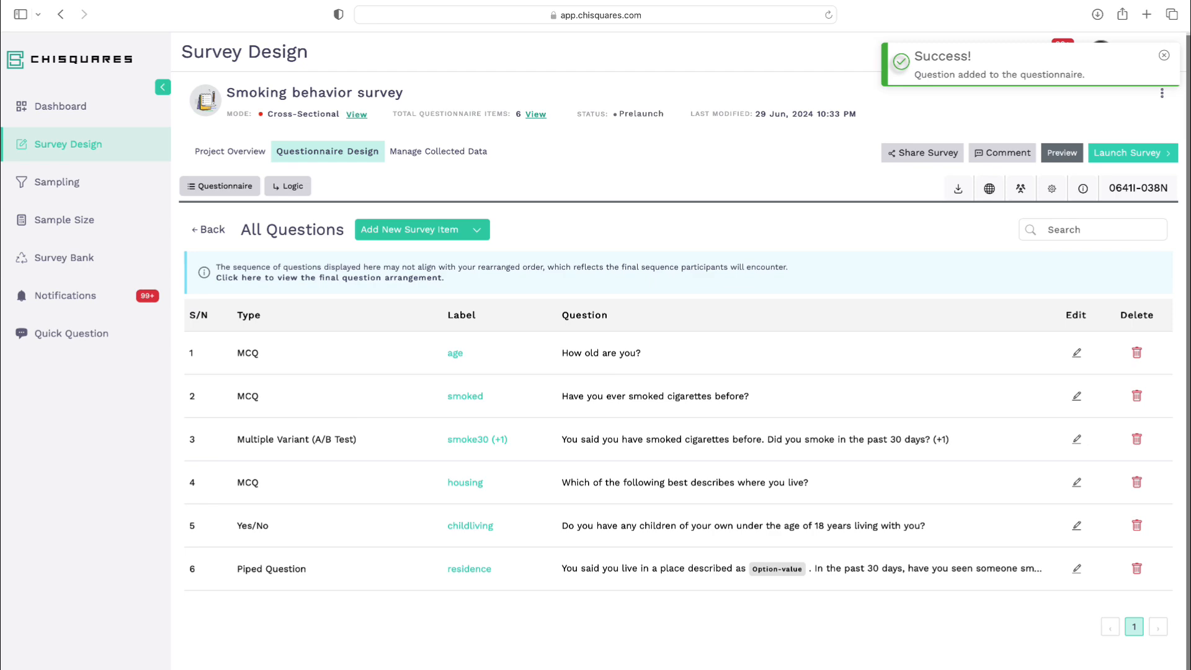
Set up survey inclusion criteria using the age question as the variable
{"action": "left_click", "coordinate": [292, 186]}
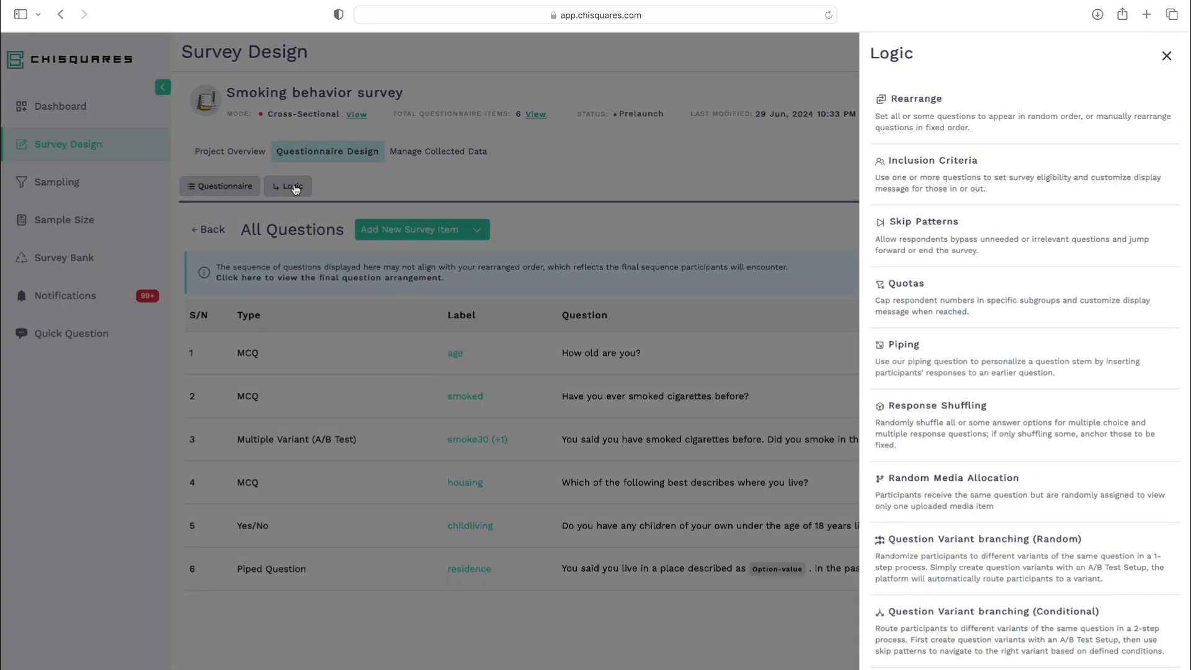
{"action": "left_click", "coordinate": [899, 172]}
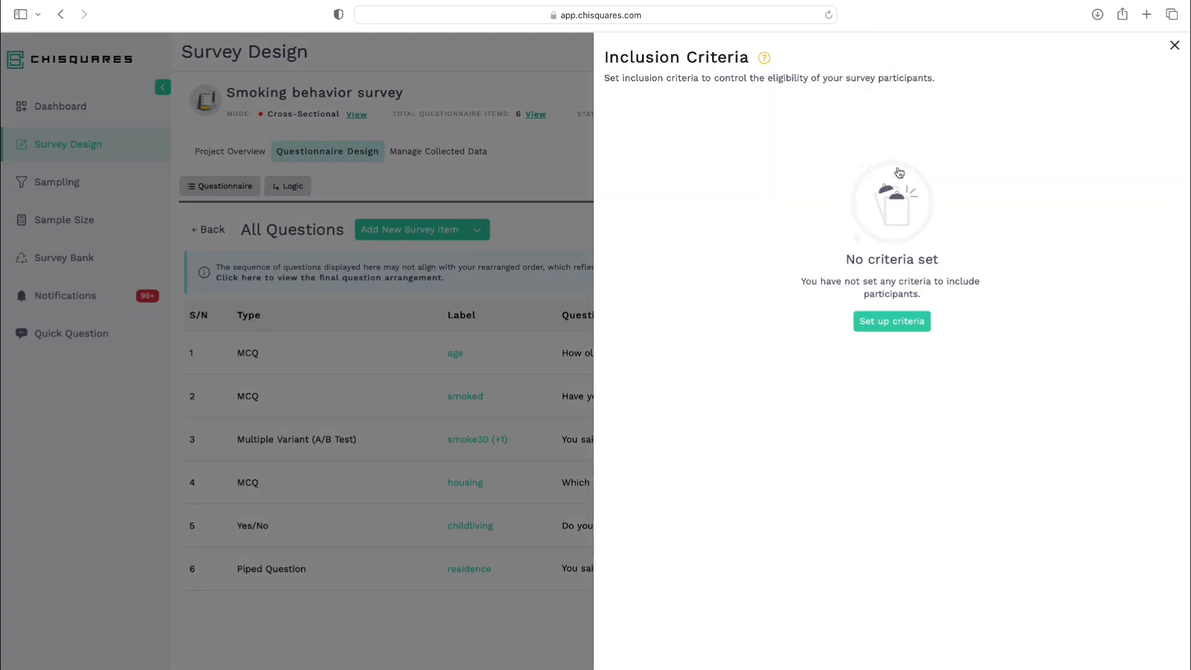
{"action": "left_click", "coordinate": [893, 320]}
{"action": "left_click", "coordinate": [744, 214]}
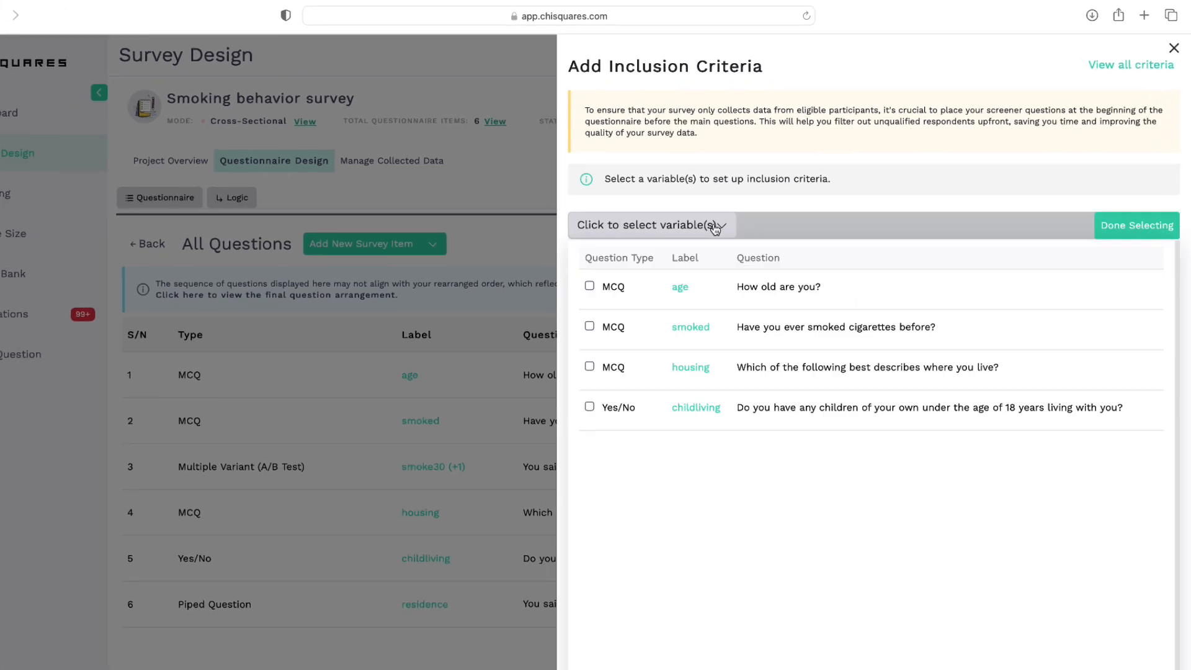
{"action": "left_click", "coordinate": [784, 284]}
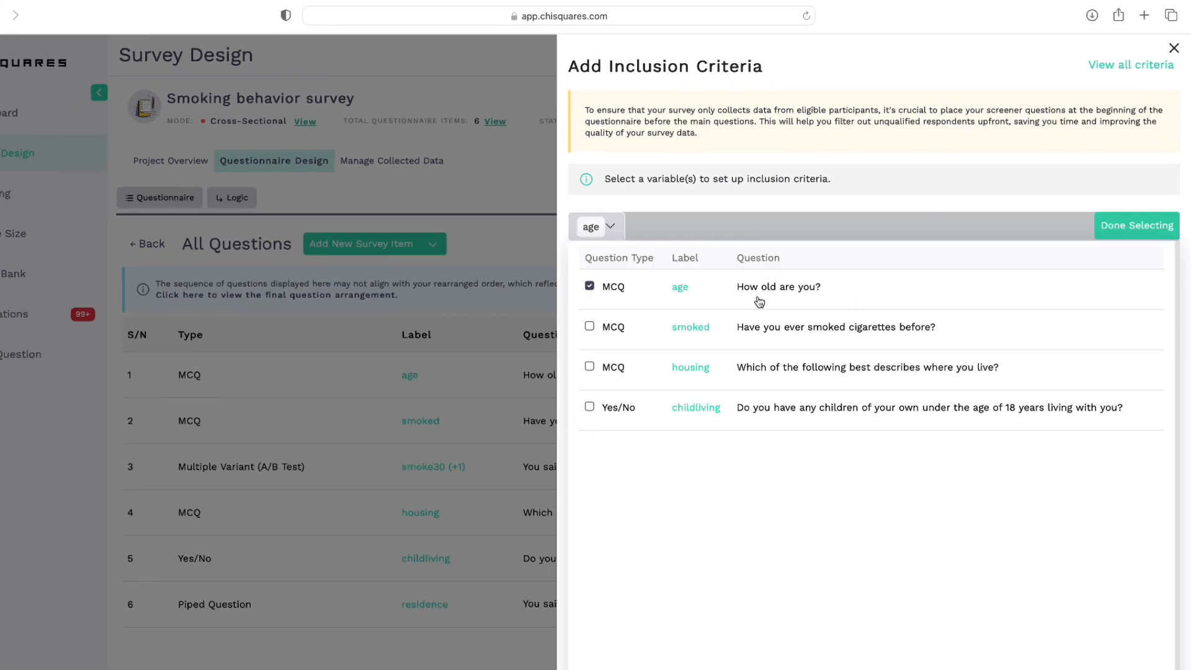
{"action": "left_click", "coordinate": [1099, 234]}
Include only participants whose age is "Not equal to" "Under 12 years", submit, and agree to make the age question mandatory
{"action": "left_click", "coordinate": [763, 321]}
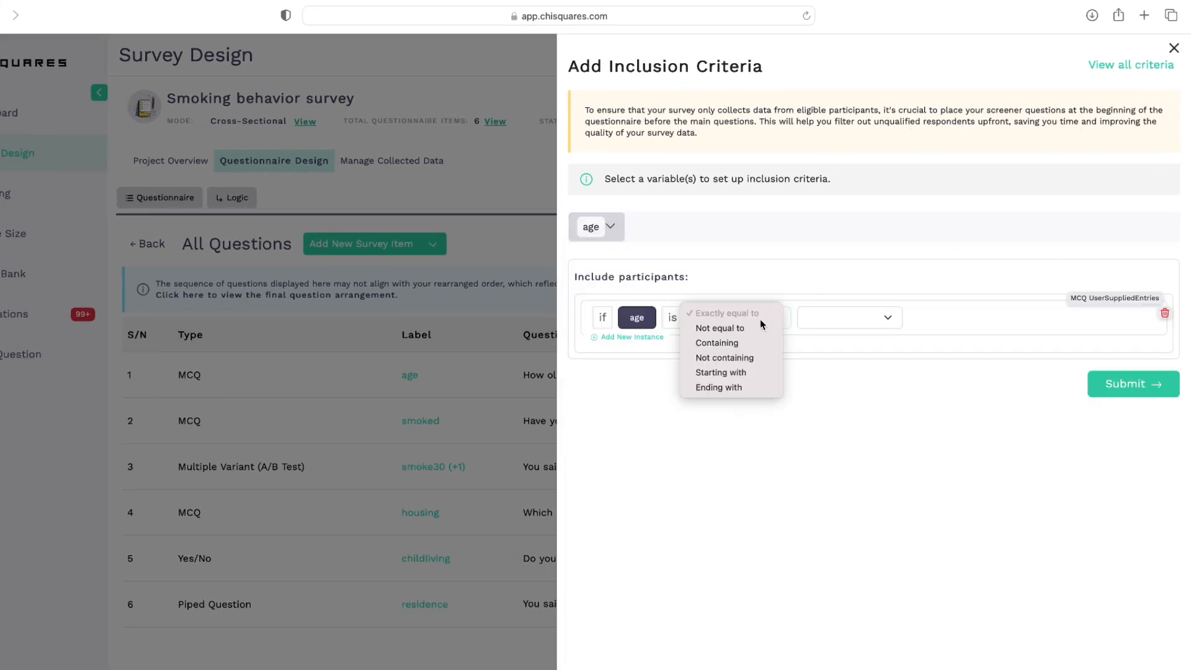
{"action": "left_click", "coordinate": [760, 326]}
{"action": "left_click", "coordinate": [825, 317]}
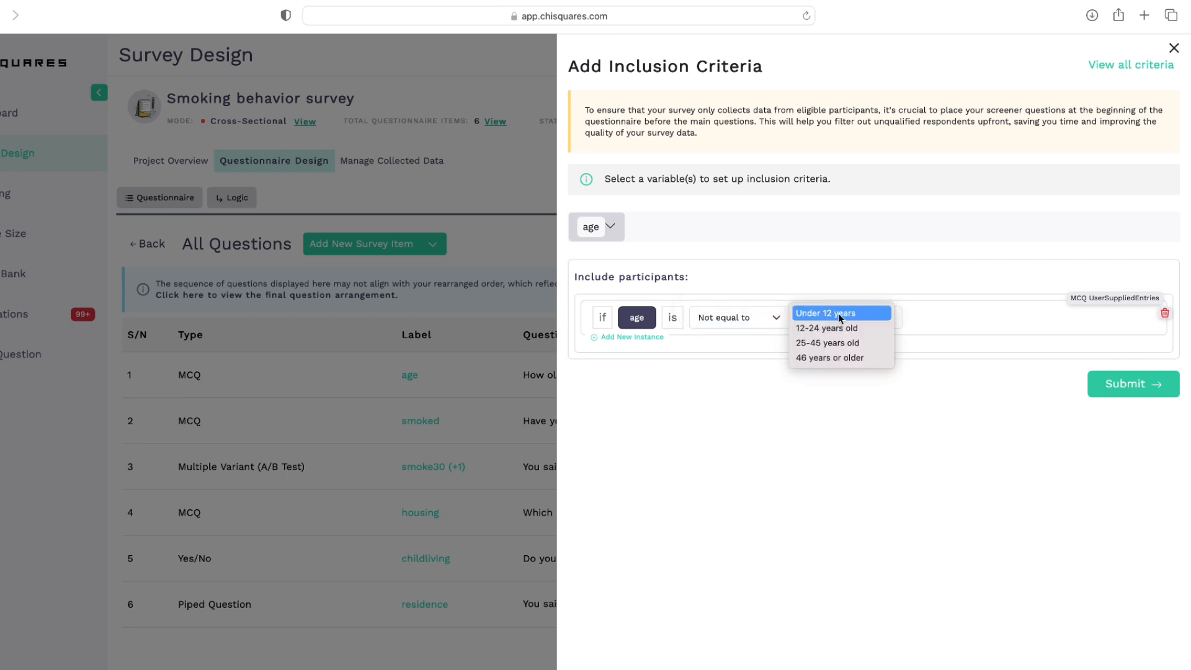
{"action": "left_click", "coordinate": [840, 317]}
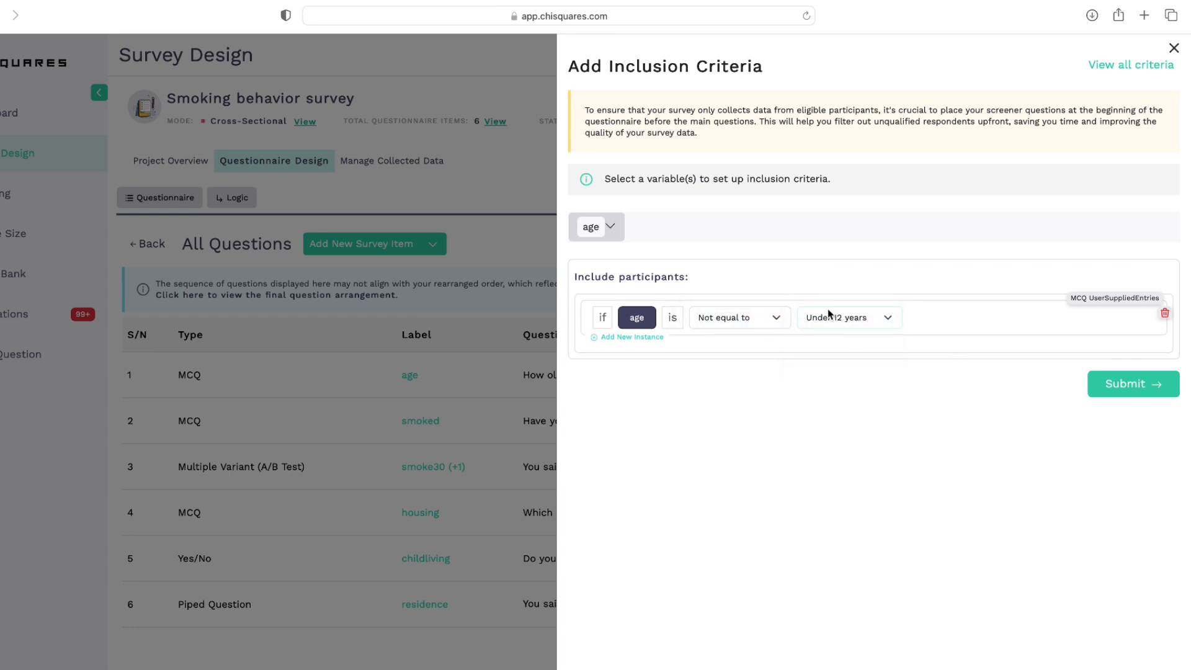
{"action": "left_click", "coordinate": [1126, 384]}
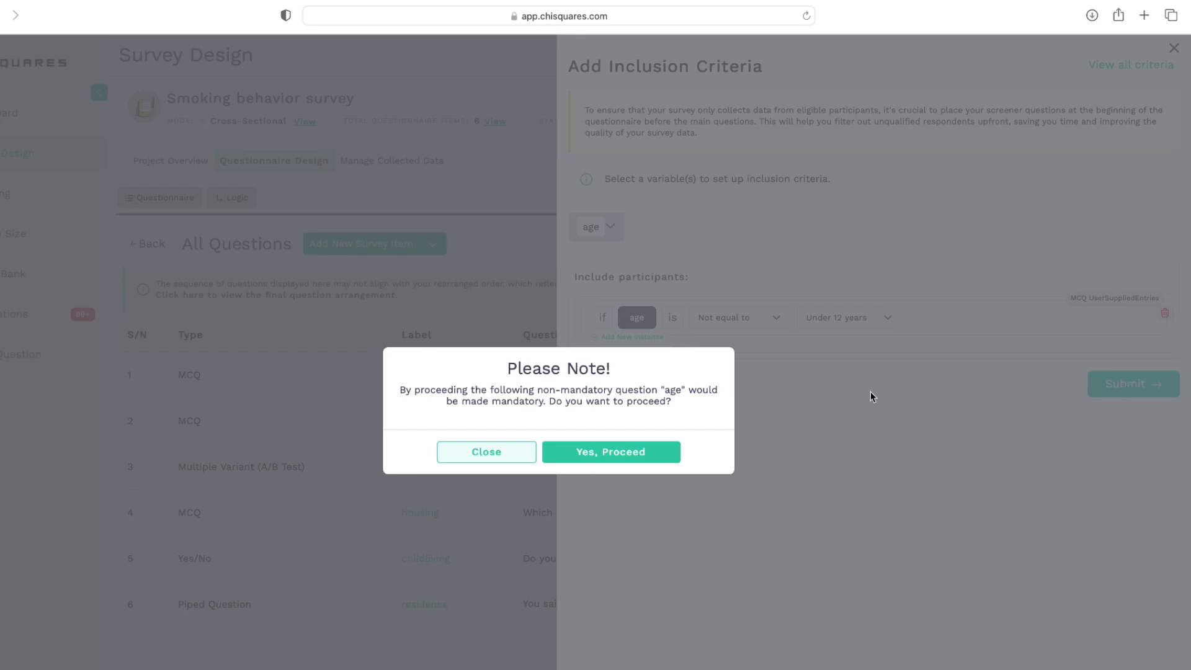
{"action": "left_click", "coordinate": [660, 451]}
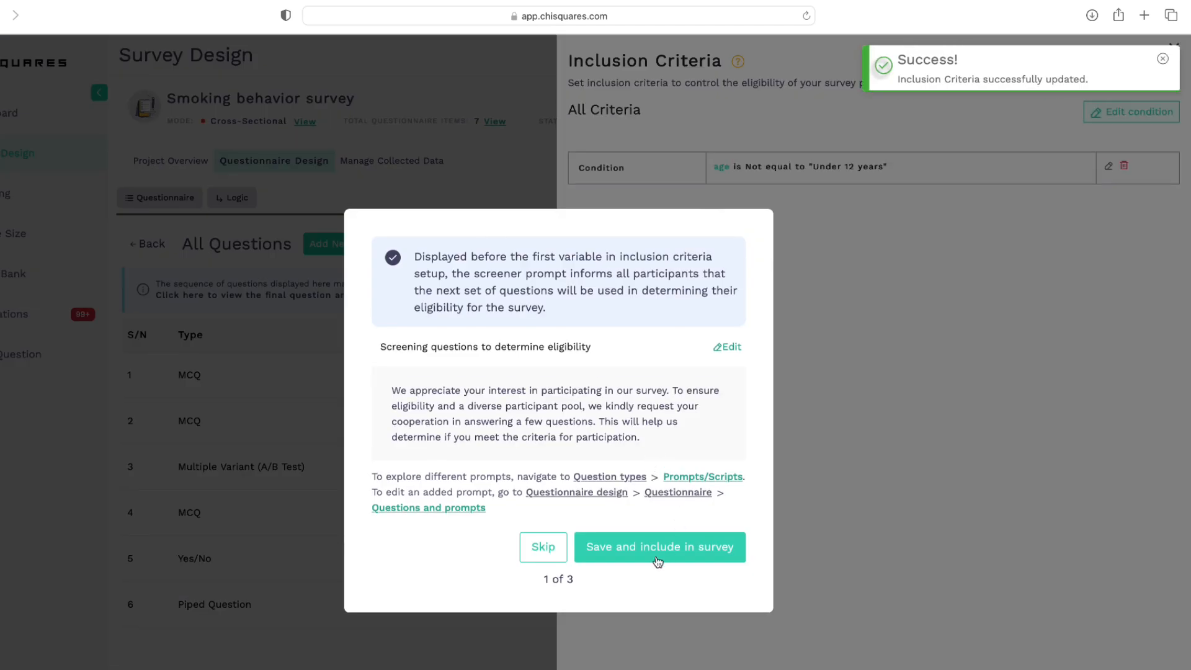
Save all three eligibility screener prompts into the survey and close the inclusion criteria
{"action": "left_click", "coordinate": [658, 561]}
{"action": "left_click", "coordinate": [666, 556]}
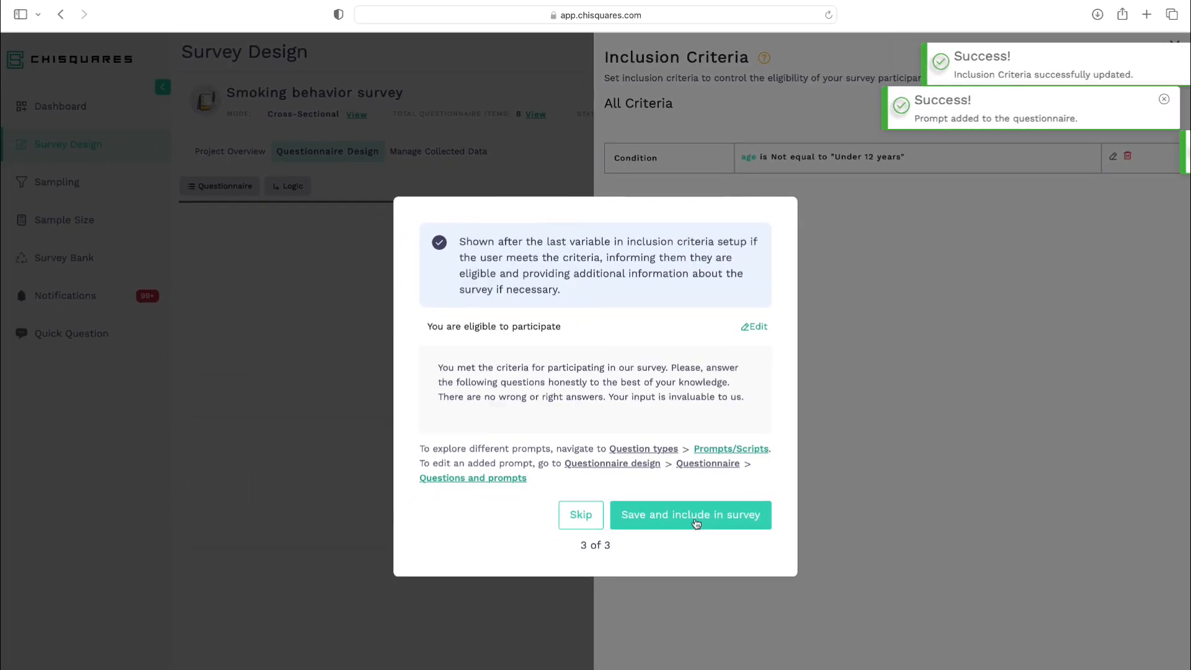
{"action": "left_click", "coordinate": [688, 519]}
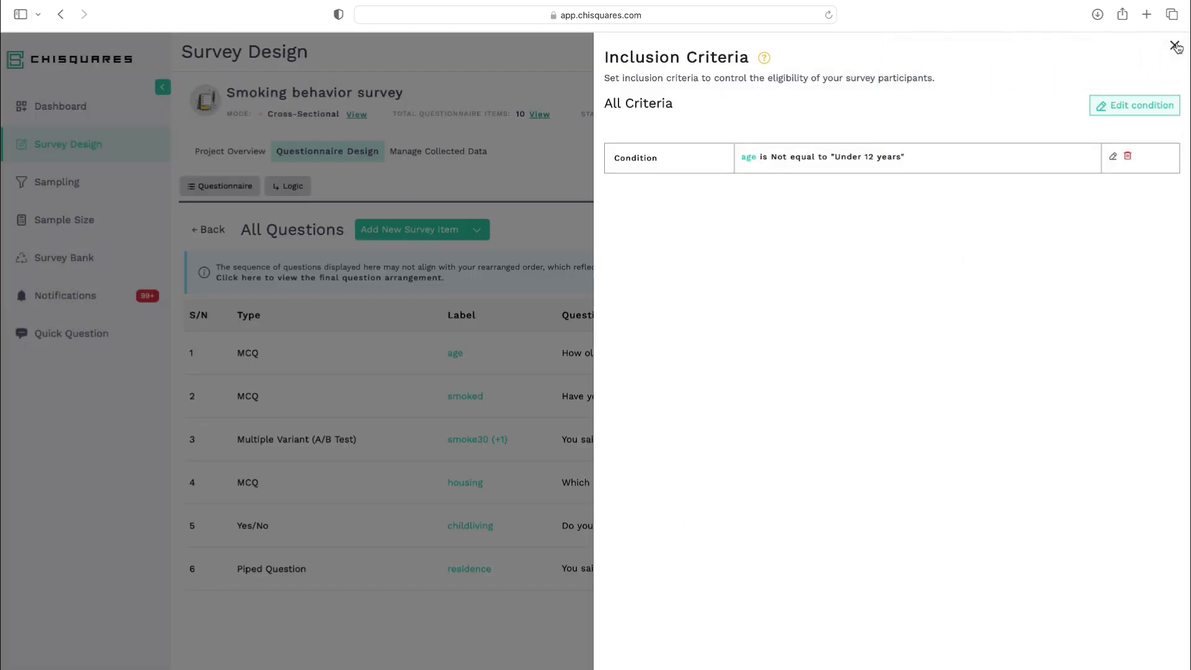
{"action": "left_click", "coordinate": [1175, 46]}
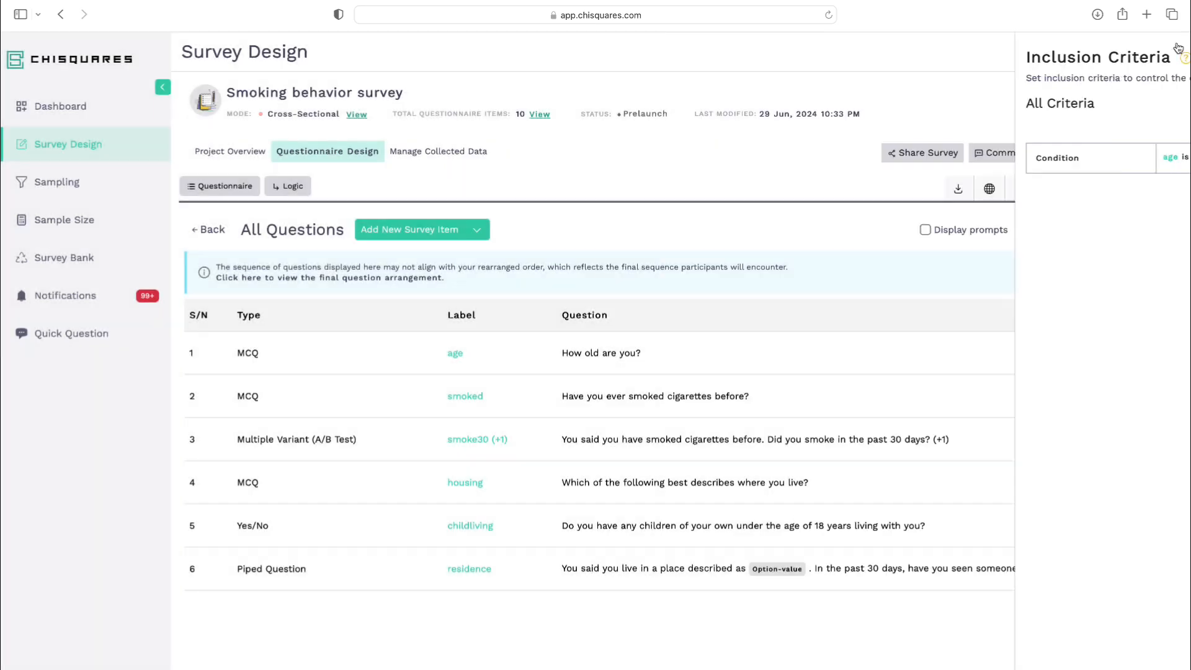
Set up a skip pattern using the smoked question as the variable
{"action": "left_click", "coordinate": [294, 188]}
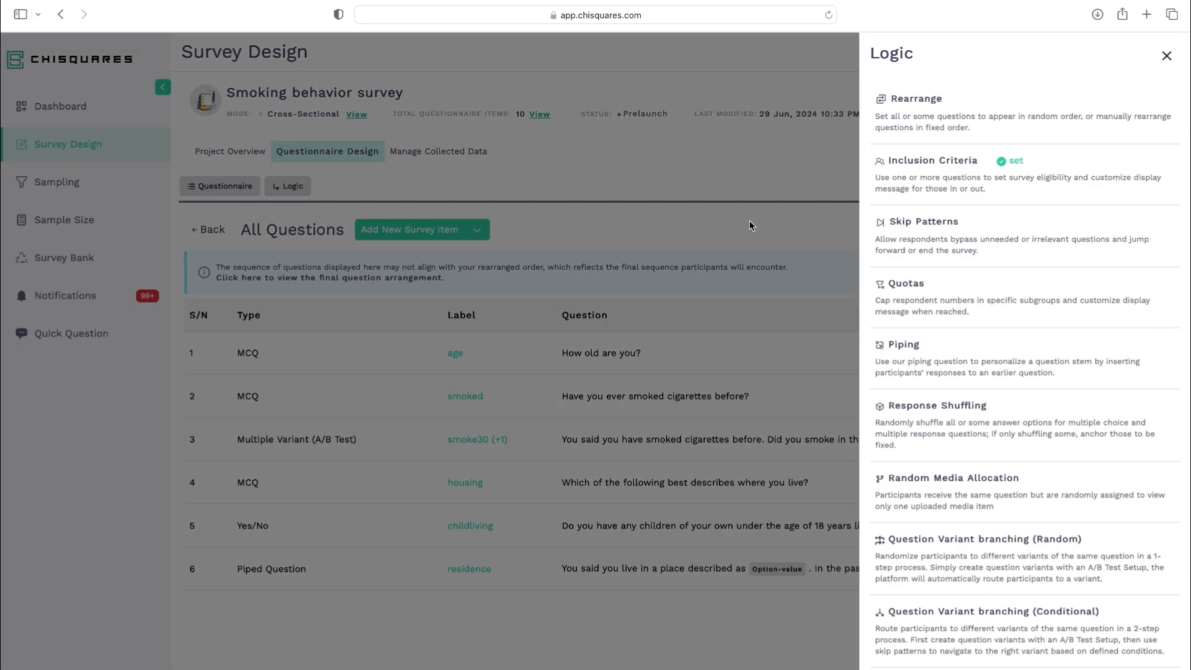
{"action": "left_click", "coordinate": [957, 247]}
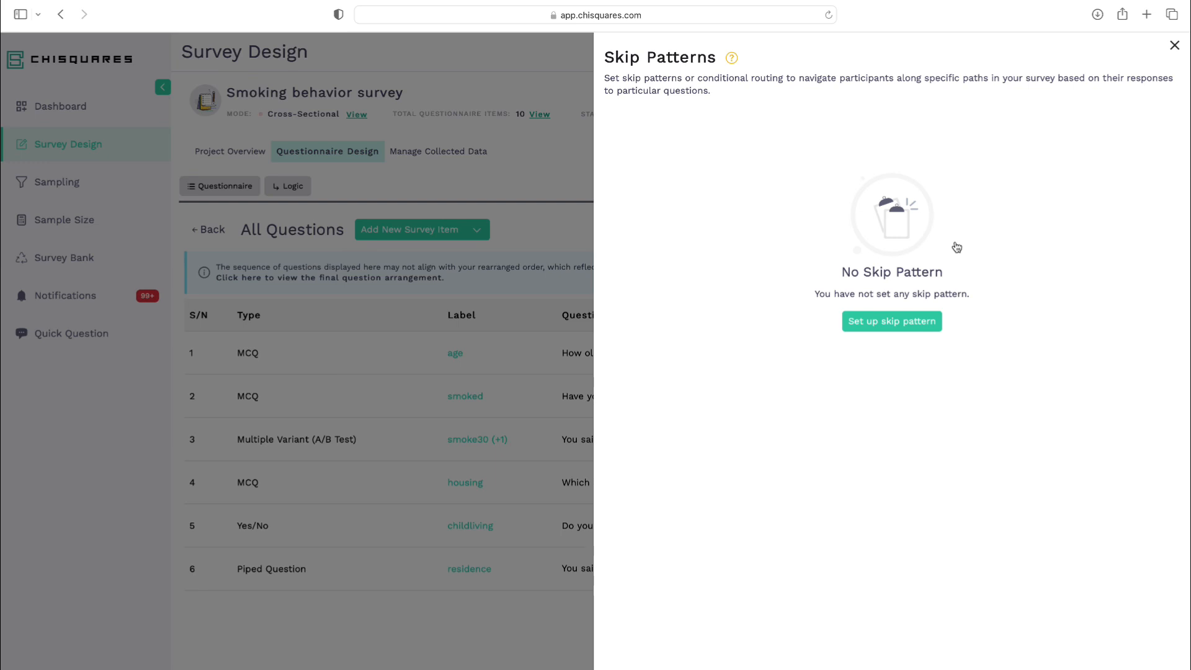
{"action": "left_click", "coordinate": [906, 322]}
{"action": "left_click", "coordinate": [744, 210]}
{"action": "left_click", "coordinate": [782, 308]}
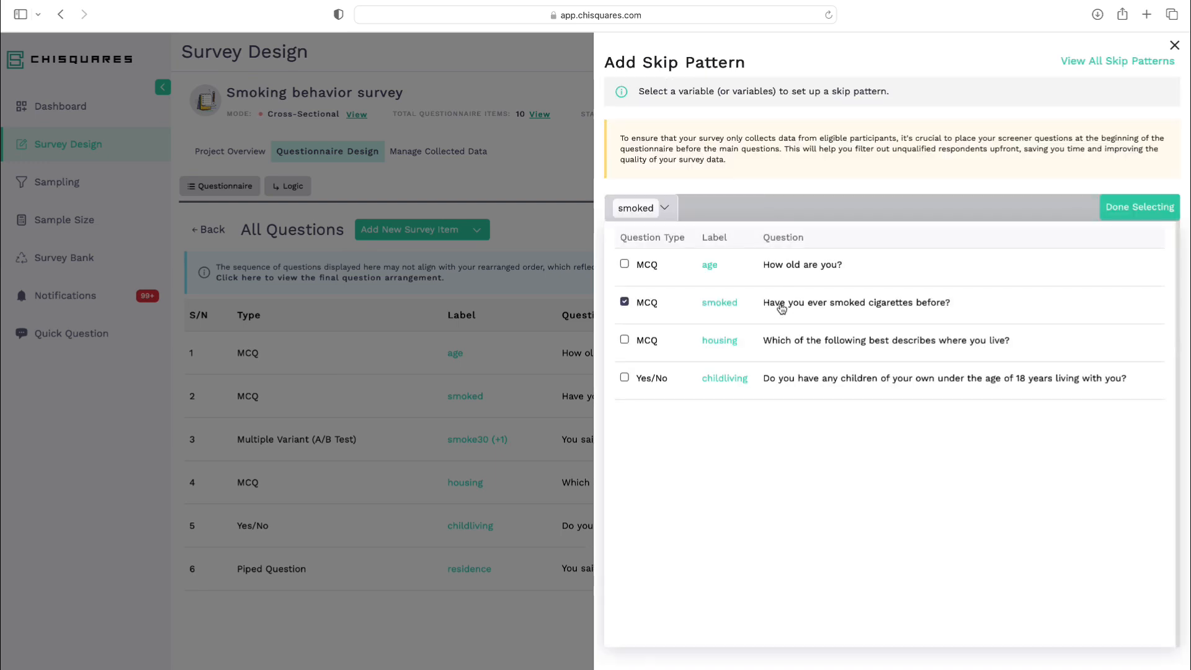
{"action": "left_click", "coordinate": [1139, 207]}
Route respondents whose smoked answer is exactly equal to "Yes, I have" to the smoke30 variant and submit the skip pattern
{"action": "left_click", "coordinate": [884, 283]}
{"action": "left_click", "coordinate": [875, 279]}
{"action": "left_click", "coordinate": [748, 340]}
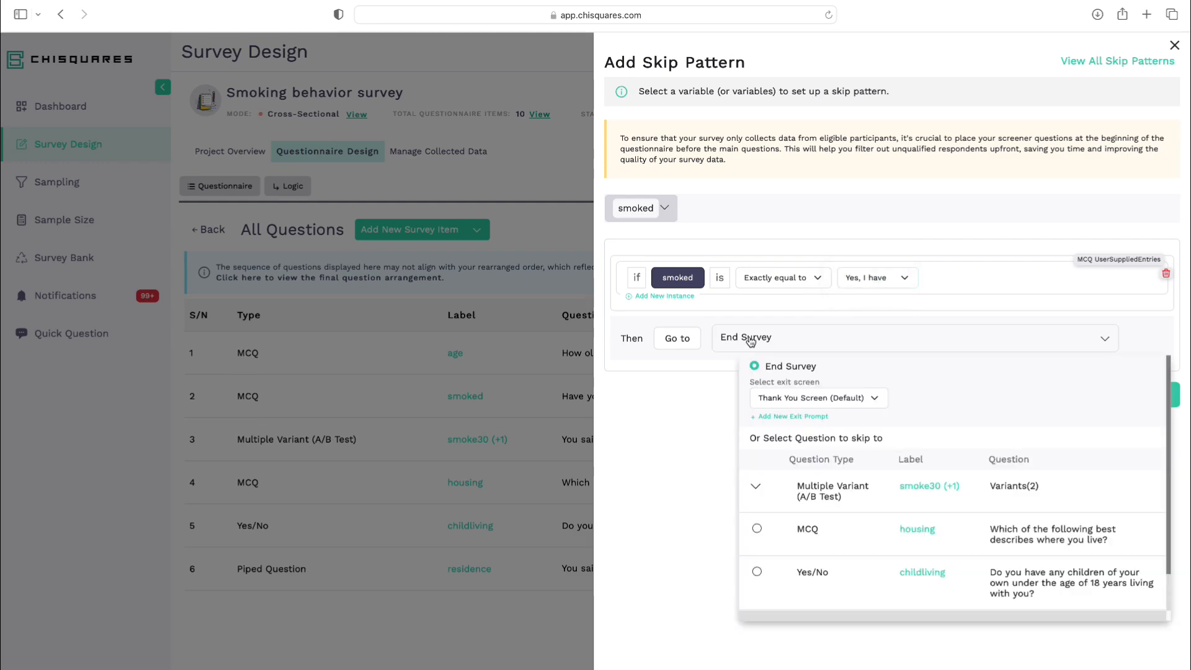
{"action": "left_click", "coordinate": [901, 492]}
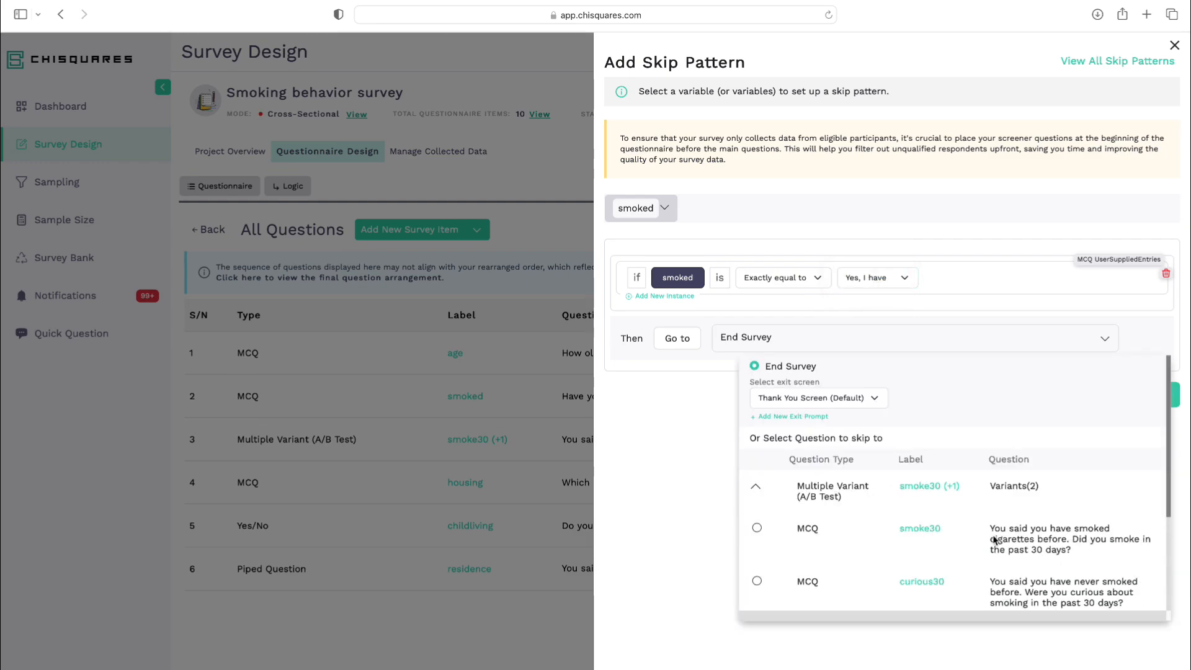
{"action": "left_click", "coordinate": [757, 527]}
{"action": "left_click", "coordinate": [1101, 394]}
{"action": "left_click", "coordinate": [690, 428]}
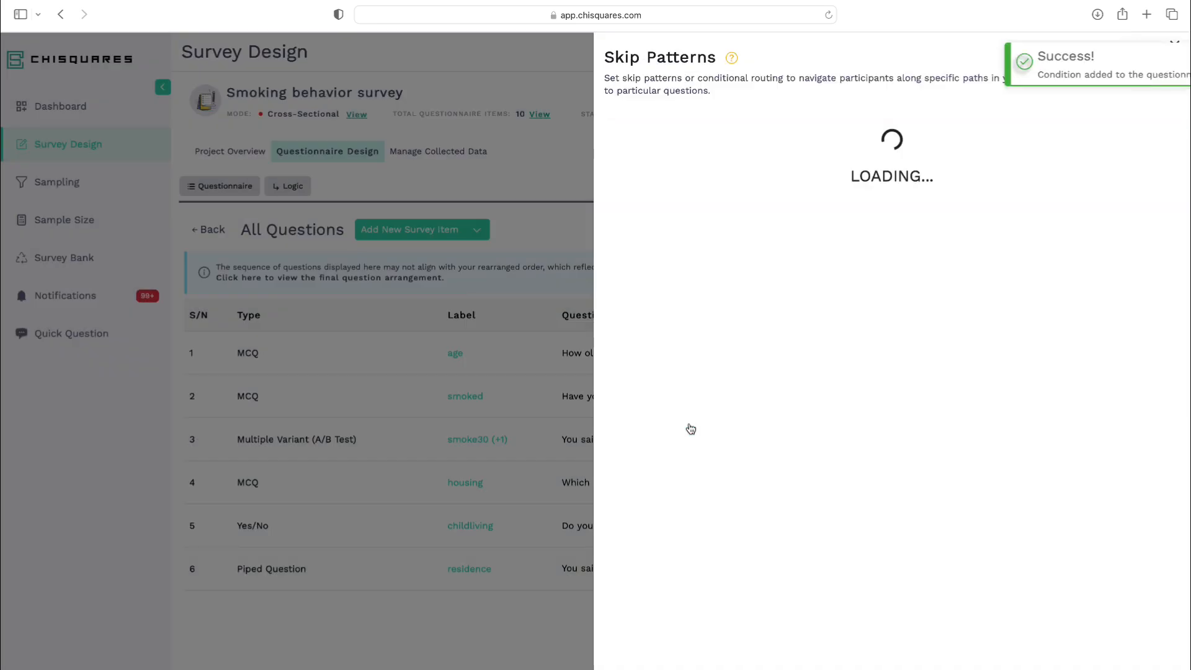
Add a second skip pattern on the smoked question with the condition exactly equal to "No, I haven't"
{"action": "left_click", "coordinate": [1096, 121]}
{"action": "left_click", "coordinate": [737, 209]}
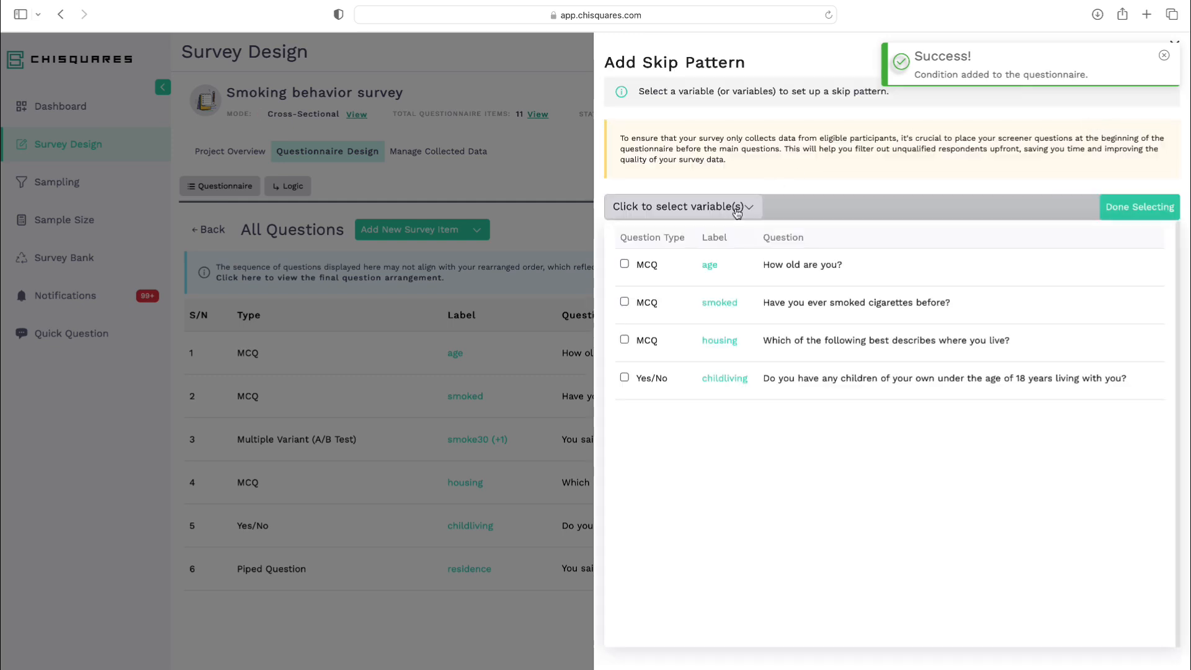
{"action": "left_click", "coordinate": [799, 303]}
{"action": "left_click", "coordinate": [1139, 207]}
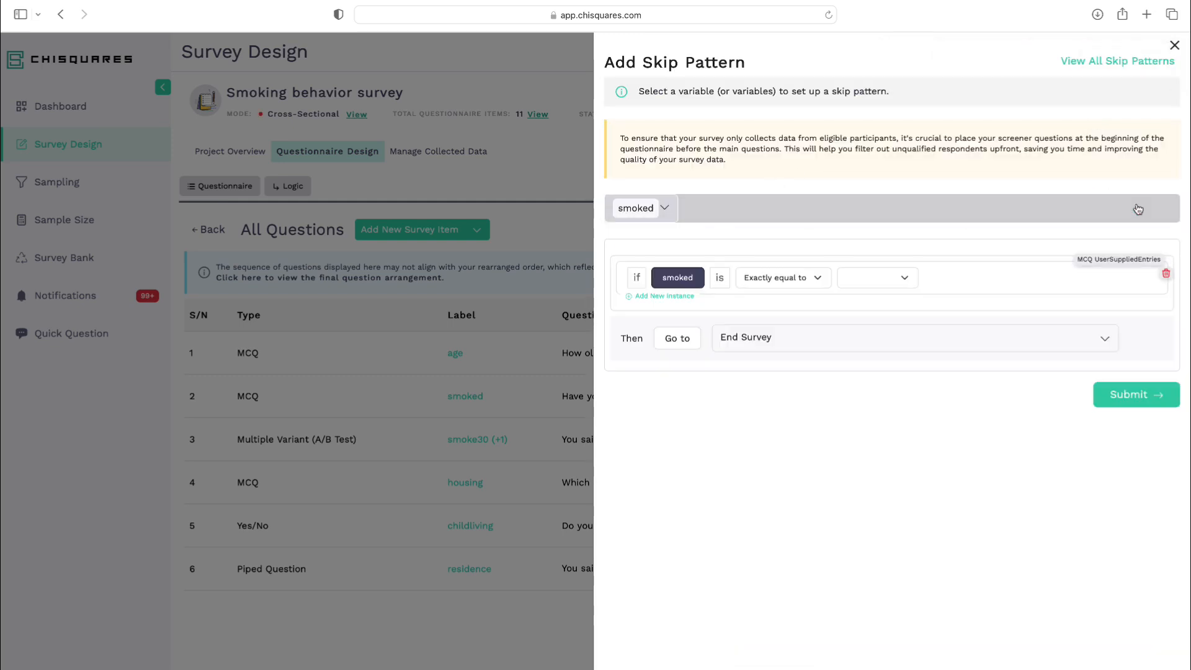
{"action": "left_click", "coordinate": [878, 278]}
{"action": "left_click", "coordinate": [865, 297]}
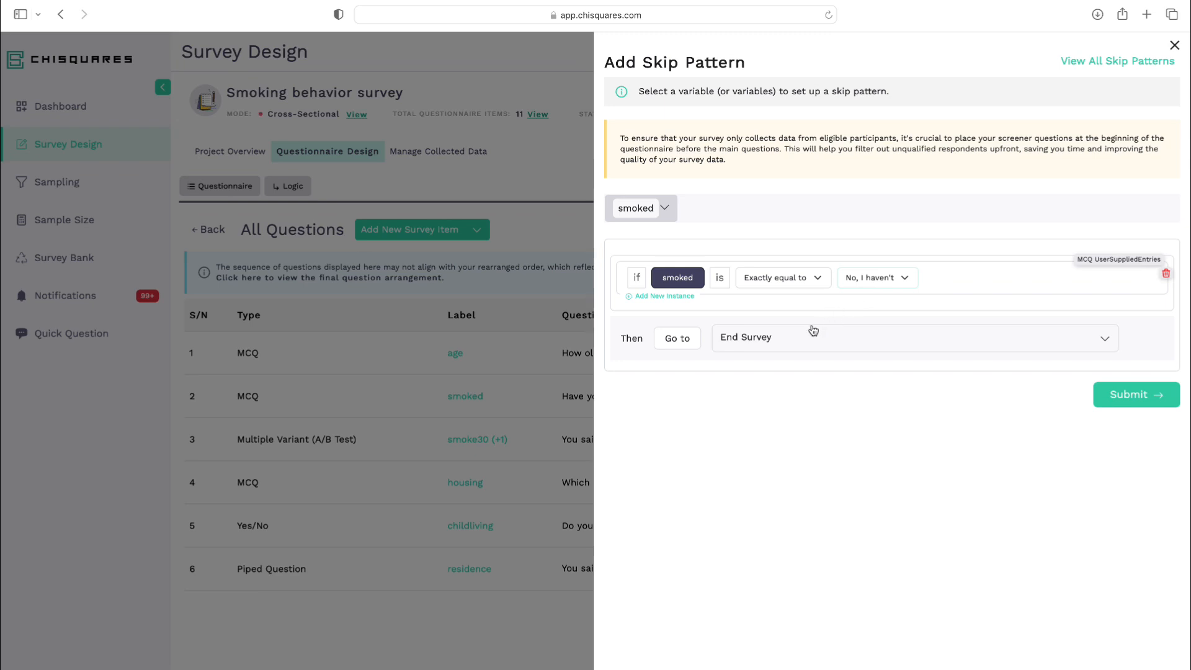
Set the second skip pattern's destination to the curious30 variant and submit it
{"action": "left_click", "coordinate": [795, 340]}
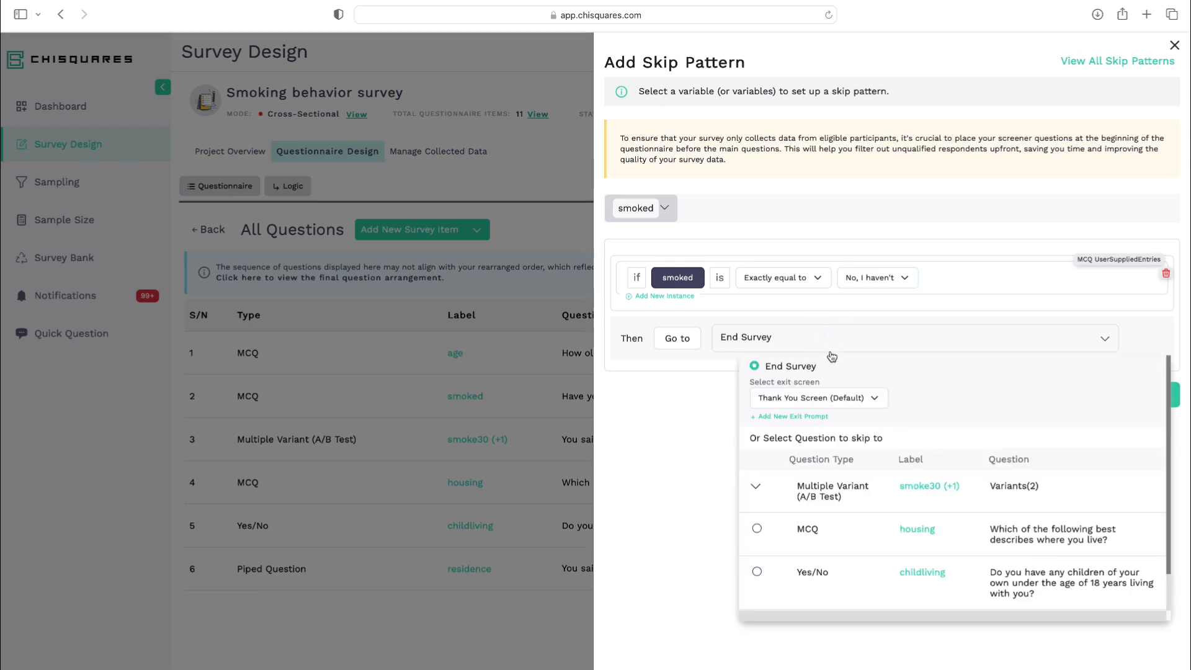
{"action": "left_click", "coordinate": [875, 486]}
{"action": "scroll", "coordinate": [891, 532], "scroll_direction": "down", "scroll_amount": 1}
{"action": "left_click", "coordinate": [758, 534]}
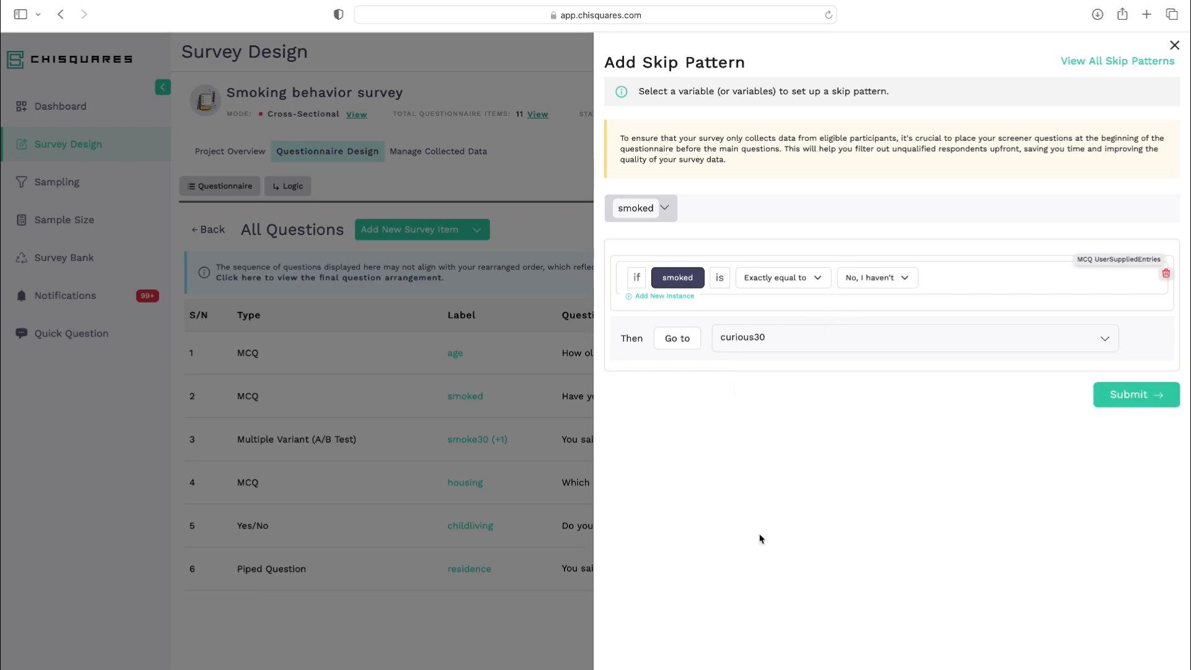
{"action": "left_click", "coordinate": [1130, 394]}
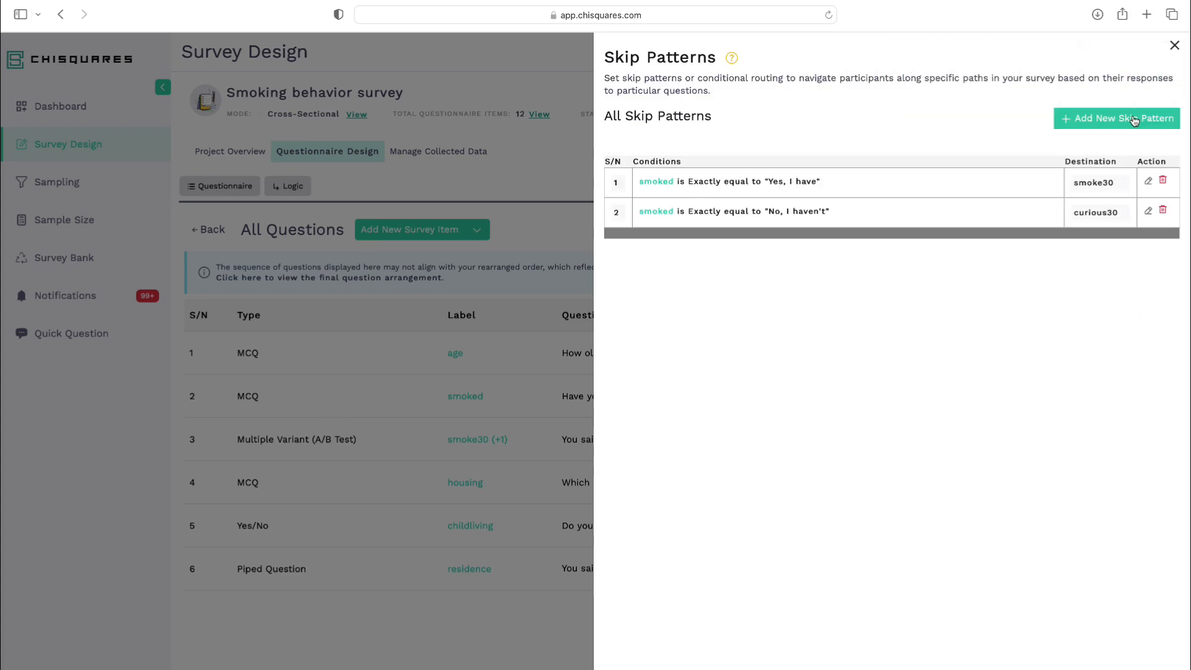
Start a third skip pattern using the age and housing questions as its variables
{"action": "left_click", "coordinate": [1134, 120]}
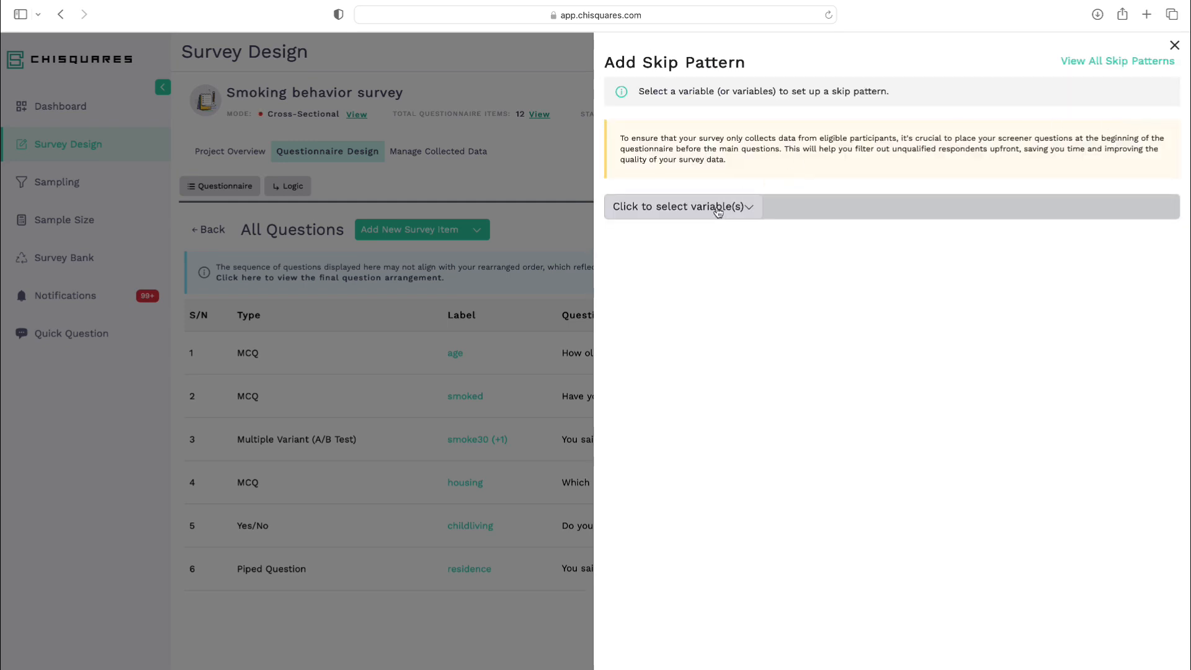
{"action": "left_click", "coordinate": [718, 213]}
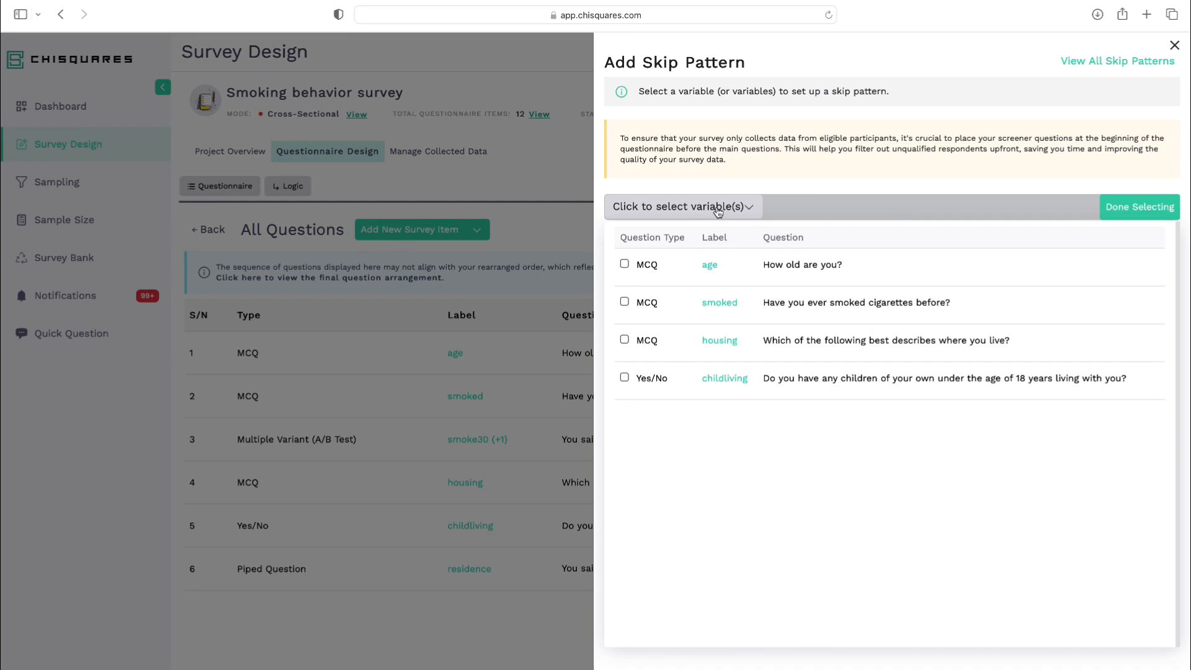
{"action": "left_click", "coordinate": [810, 268]}
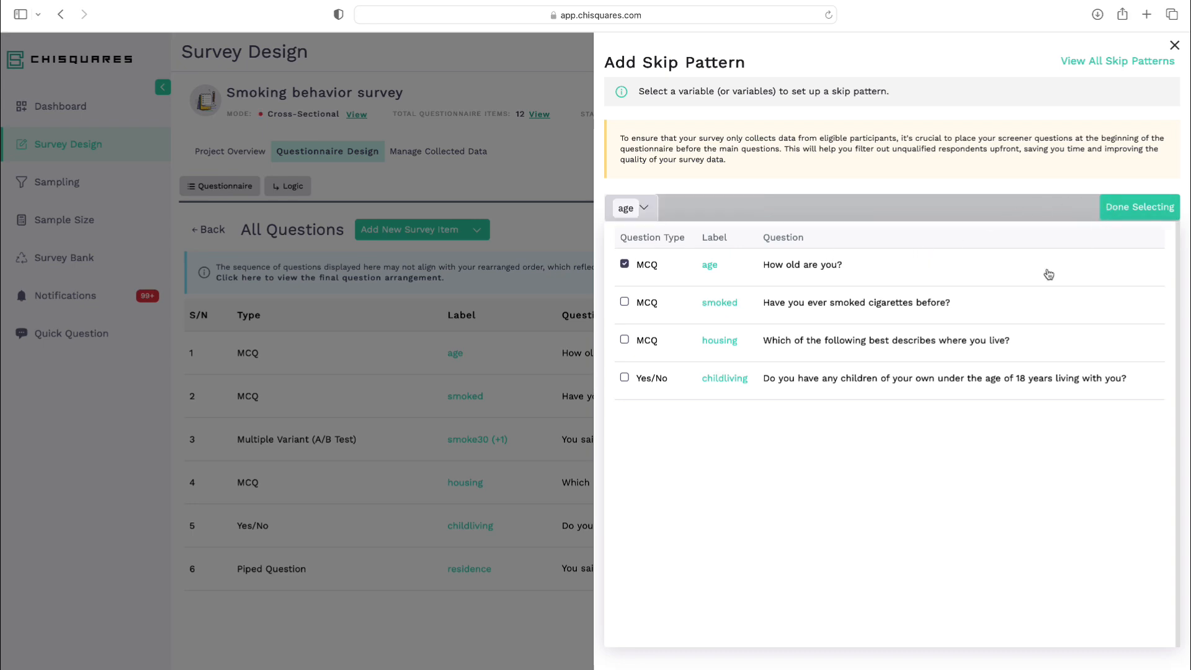
{"action": "left_click", "coordinate": [929, 347]}
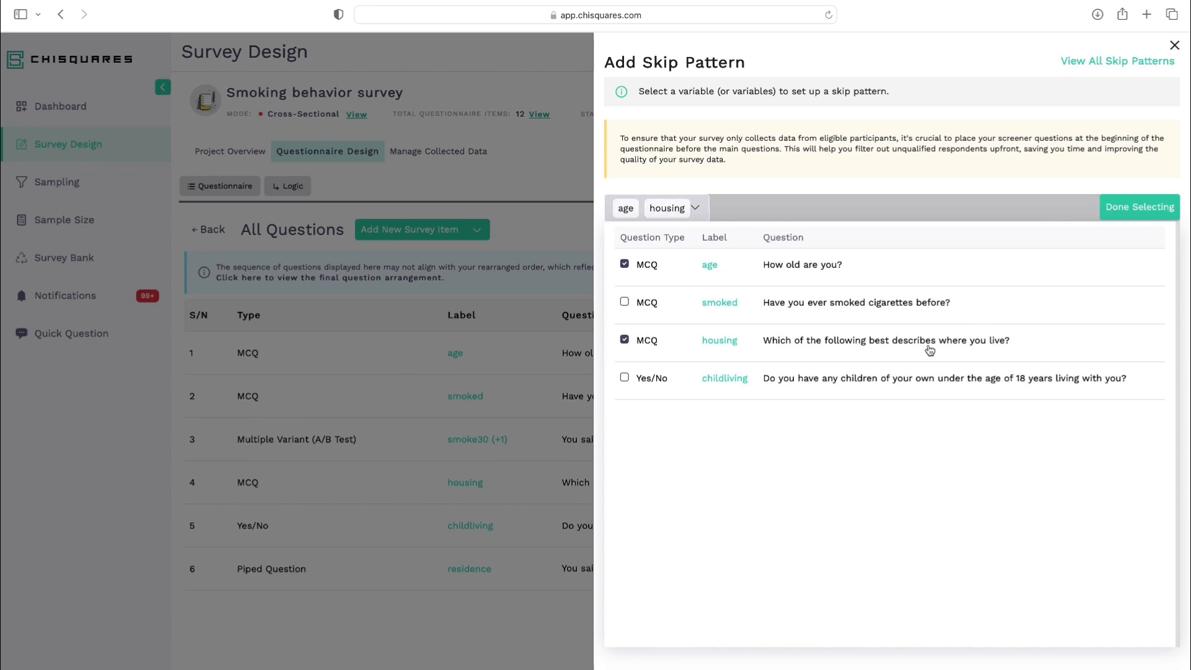
{"action": "left_click", "coordinate": [1157, 206]}
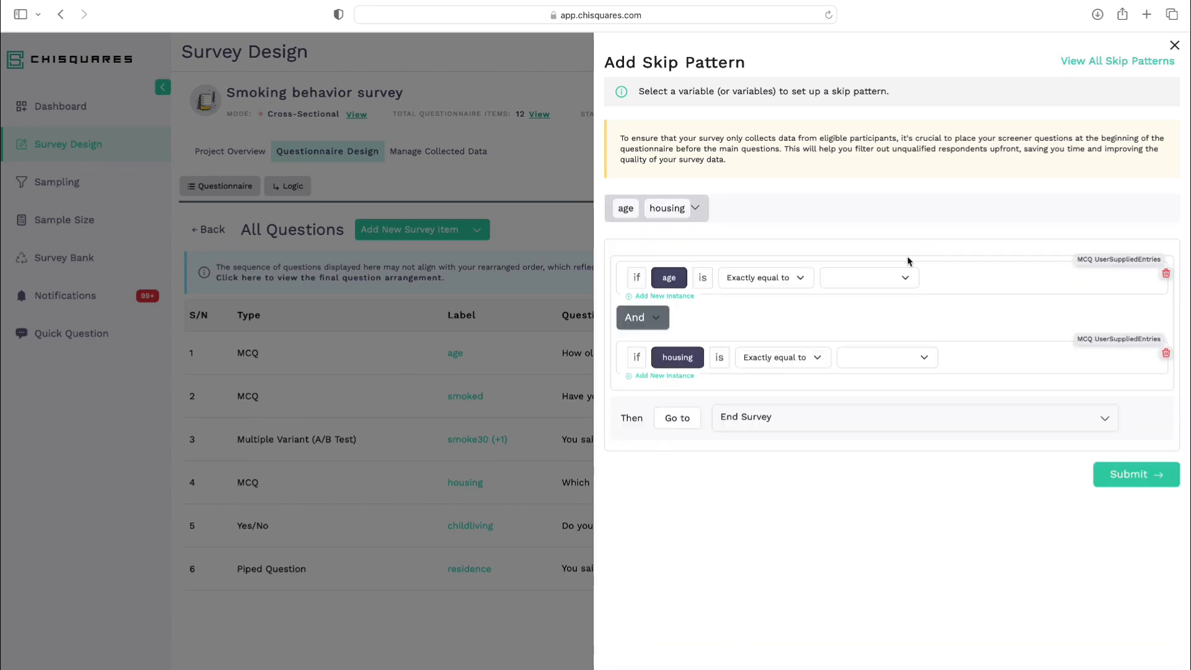
Set the conditions to age exactly equal to "12-24 years old" and housing containing House, Apartment, Homeless shelter and Other housing
{"action": "left_click", "coordinate": [848, 277]}
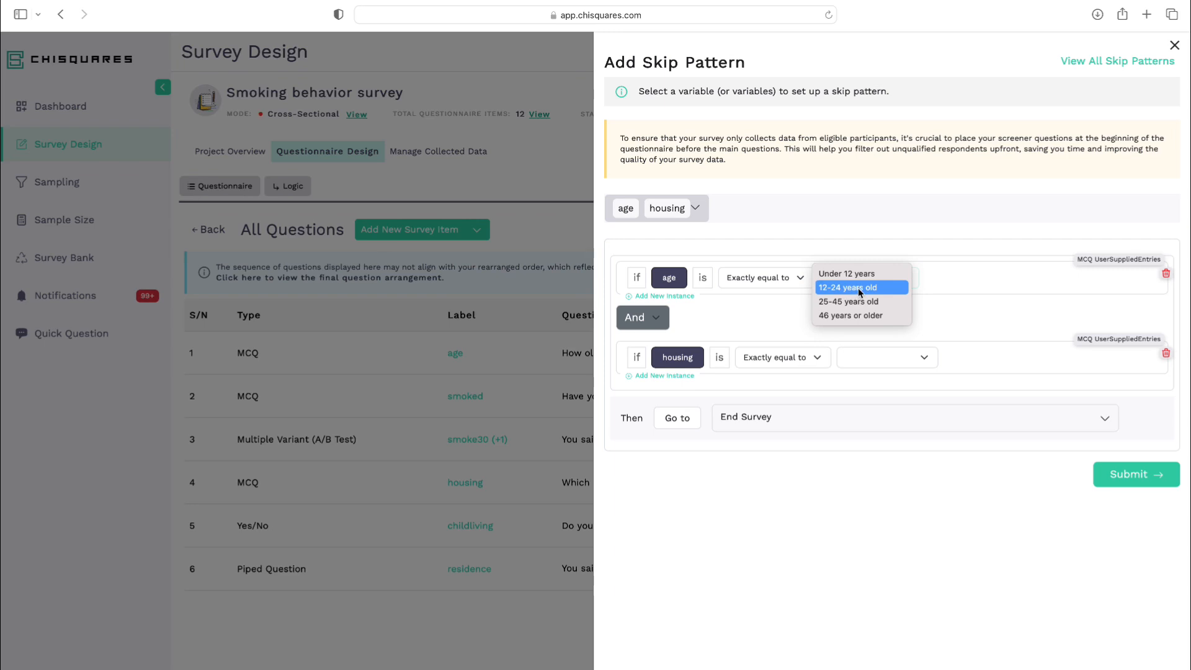
{"action": "left_click", "coordinate": [858, 287]}
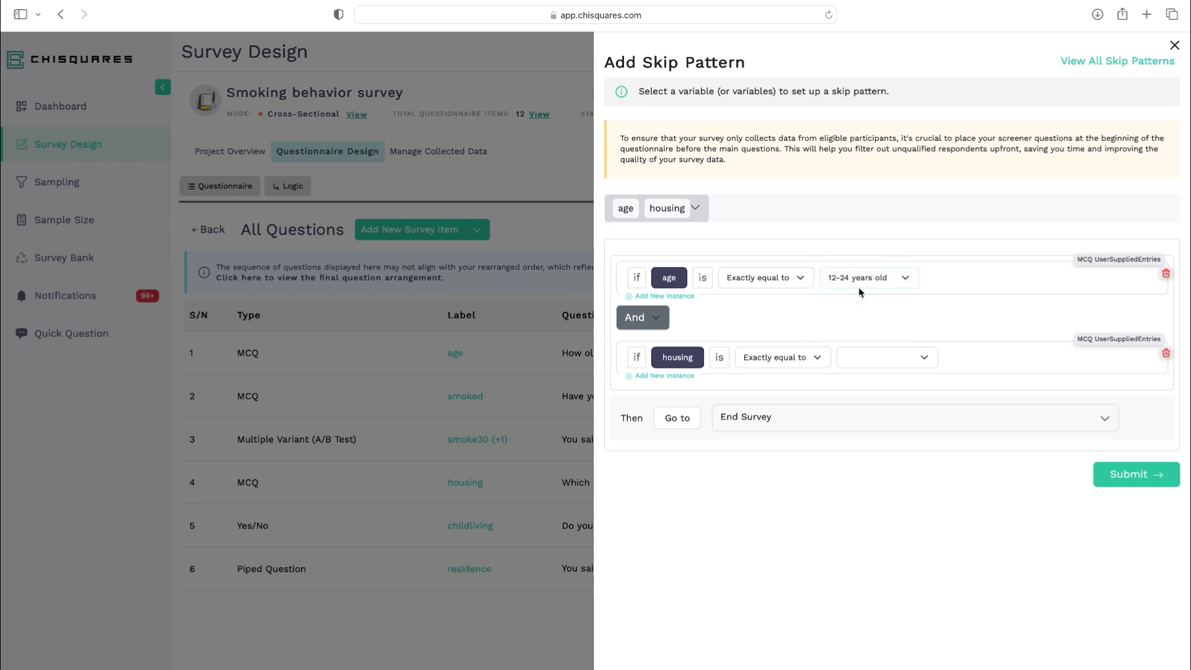
{"action": "left_click", "coordinate": [781, 357]}
{"action": "left_click", "coordinate": [787, 383]}
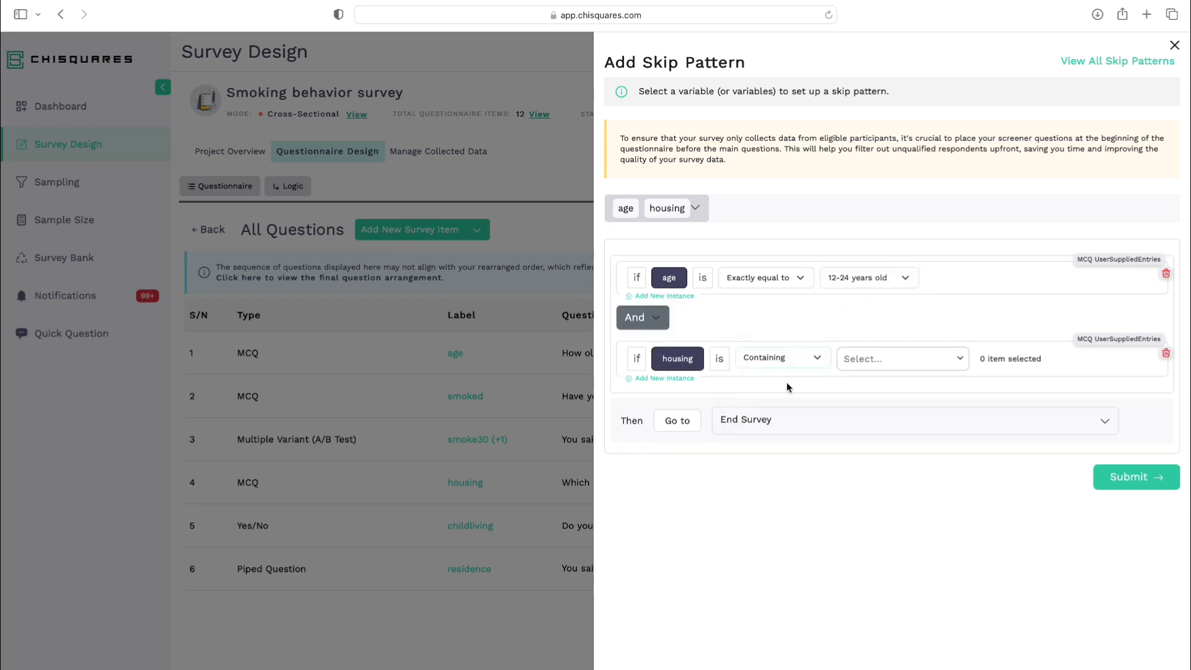
{"action": "left_click", "coordinate": [881, 358]}
{"action": "left_click", "coordinate": [884, 385]}
{"action": "left_click", "coordinate": [884, 403]}
{"action": "left_click", "coordinate": [890, 421]}
{"action": "left_click", "coordinate": [888, 439]}
Set the age and housing skip pattern's destination to the residence question, submit it and close the skip patterns
{"action": "scroll", "coordinate": [856, 471], "scroll_direction": "down", "scroll_amount": 2}
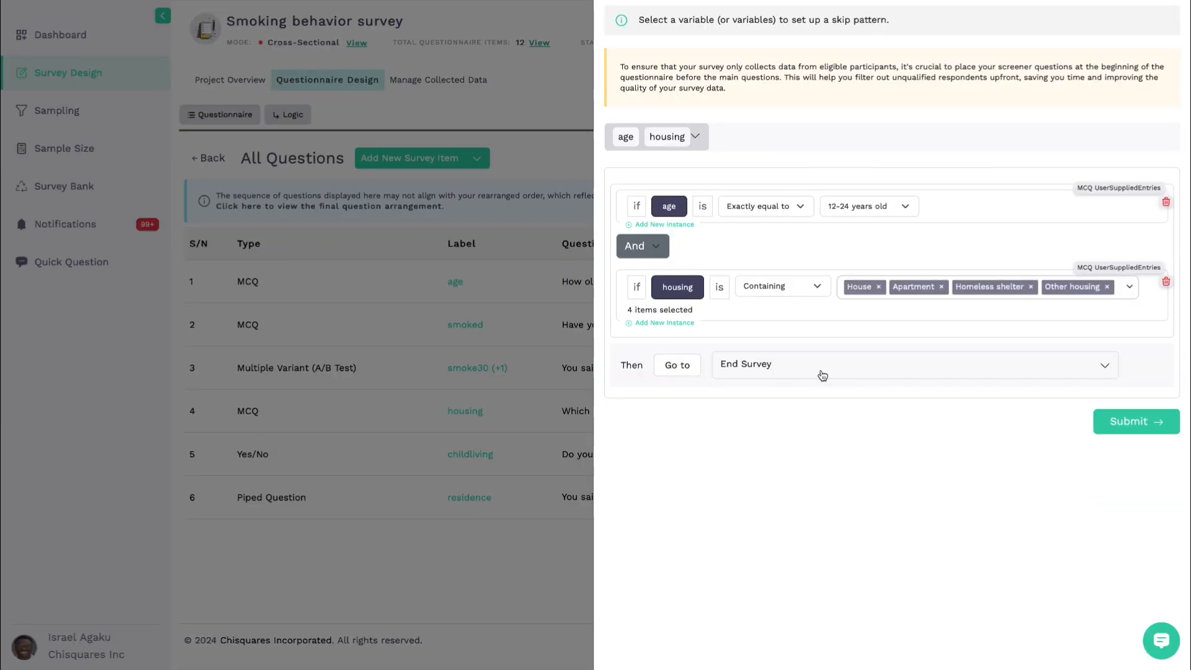
{"action": "left_click", "coordinate": [823, 370]}
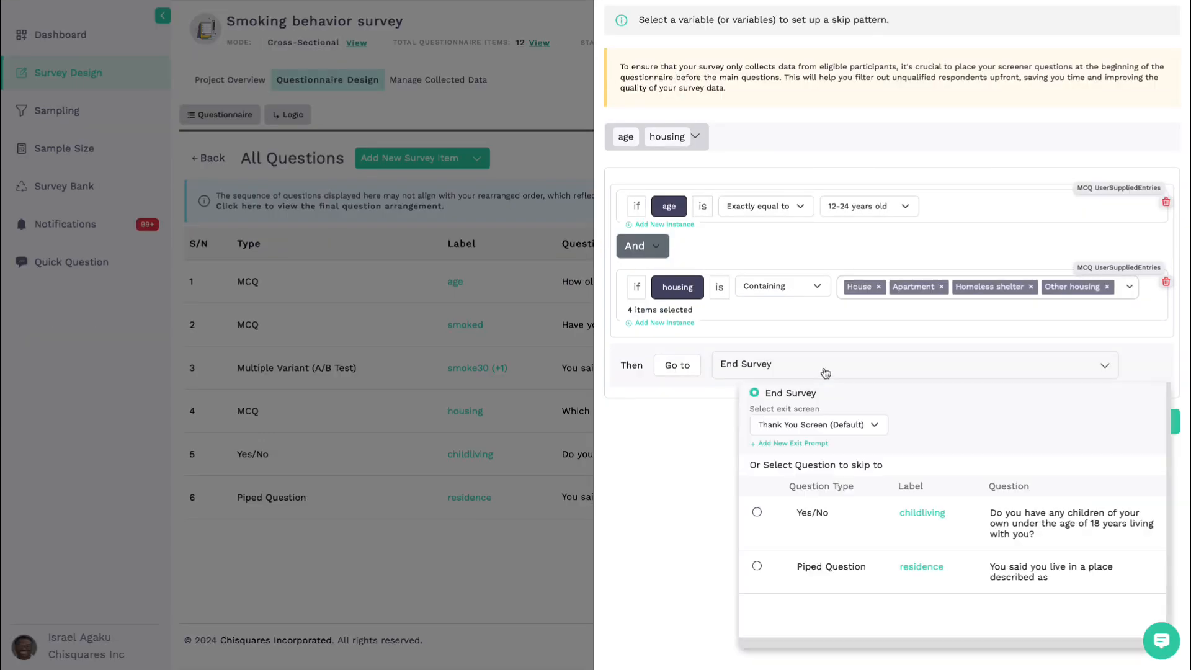
{"action": "left_click", "coordinate": [809, 572]}
{"action": "left_click", "coordinate": [1119, 423]}
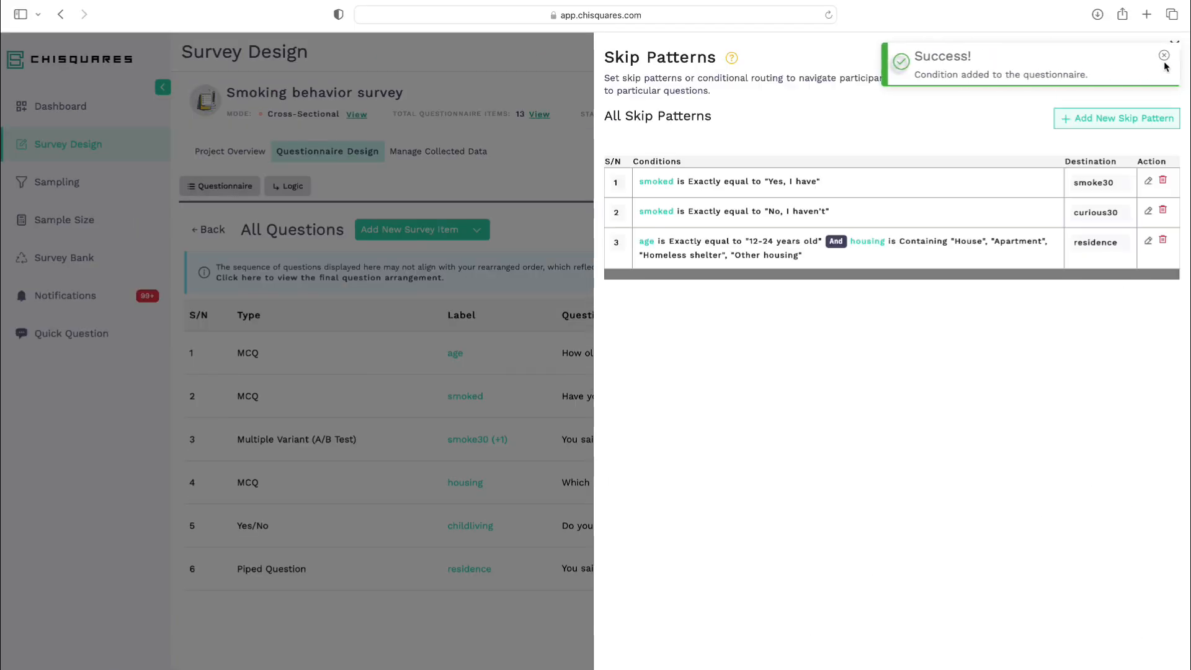
{"action": "left_click", "coordinate": [1175, 44]}
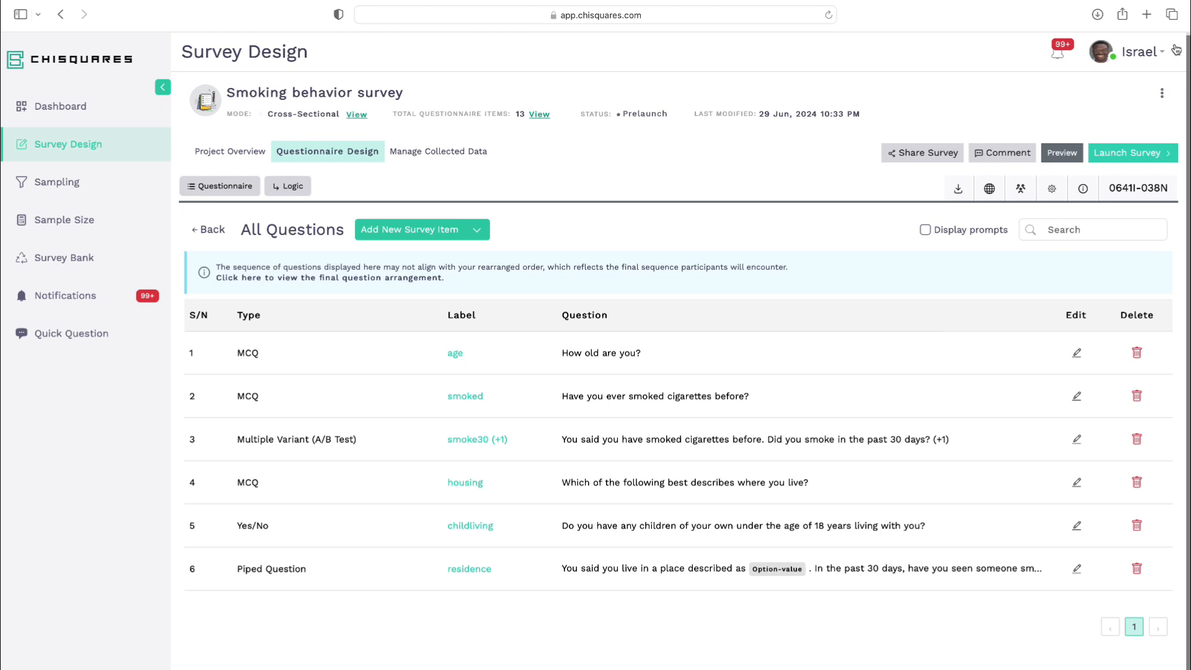
Preview the survey and test the eligibility screening by answering the age question with an ineligible age group
{"action": "left_click", "coordinate": [1063, 153]}
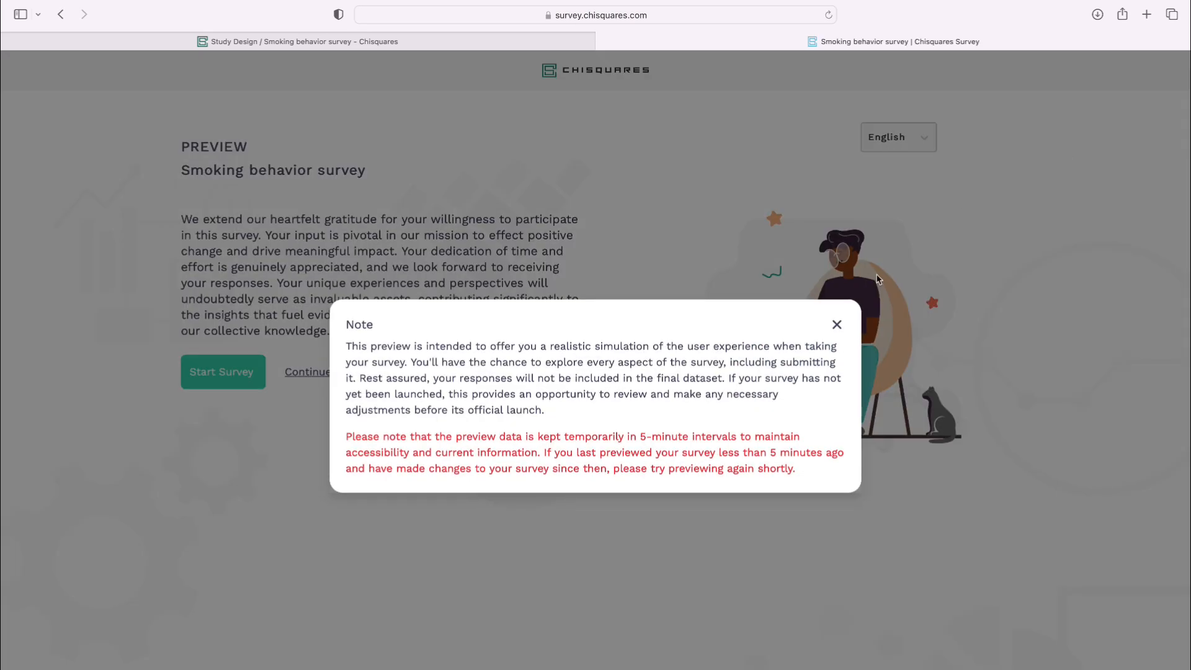
{"action": "left_click", "coordinate": [833, 322]}
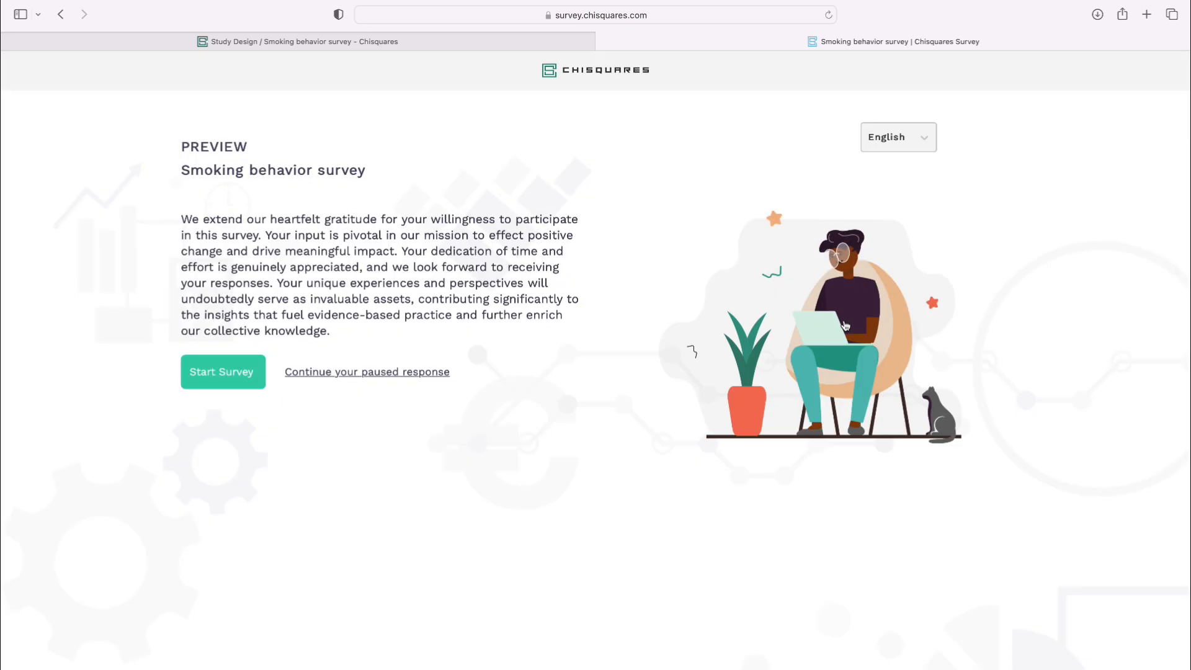
{"action": "left_click", "coordinate": [246, 382]}
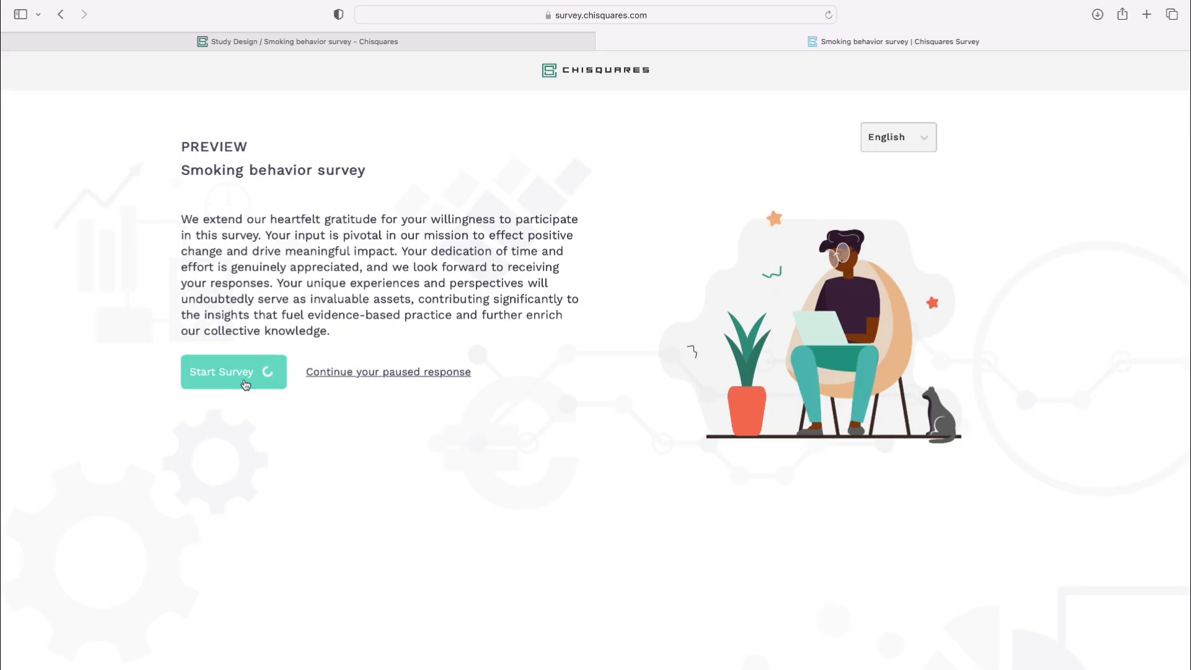
{"action": "left_click", "coordinate": [251, 309]}
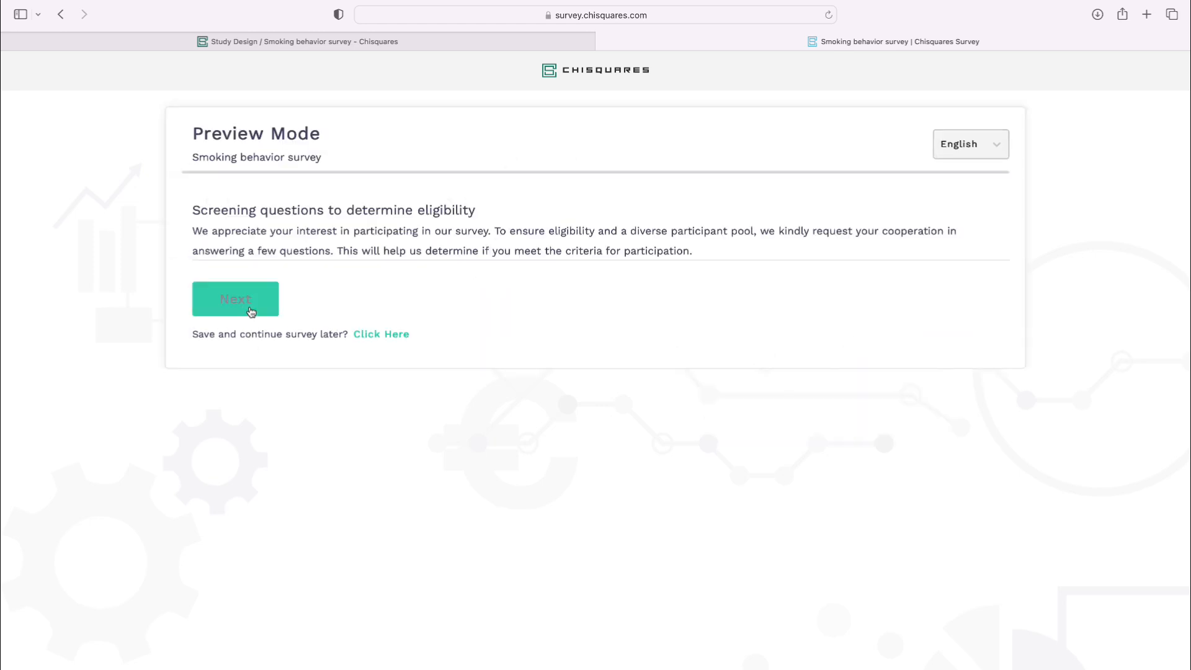
{"action": "left_click", "coordinate": [256, 277]}
{"action": "left_click", "coordinate": [243, 420]}
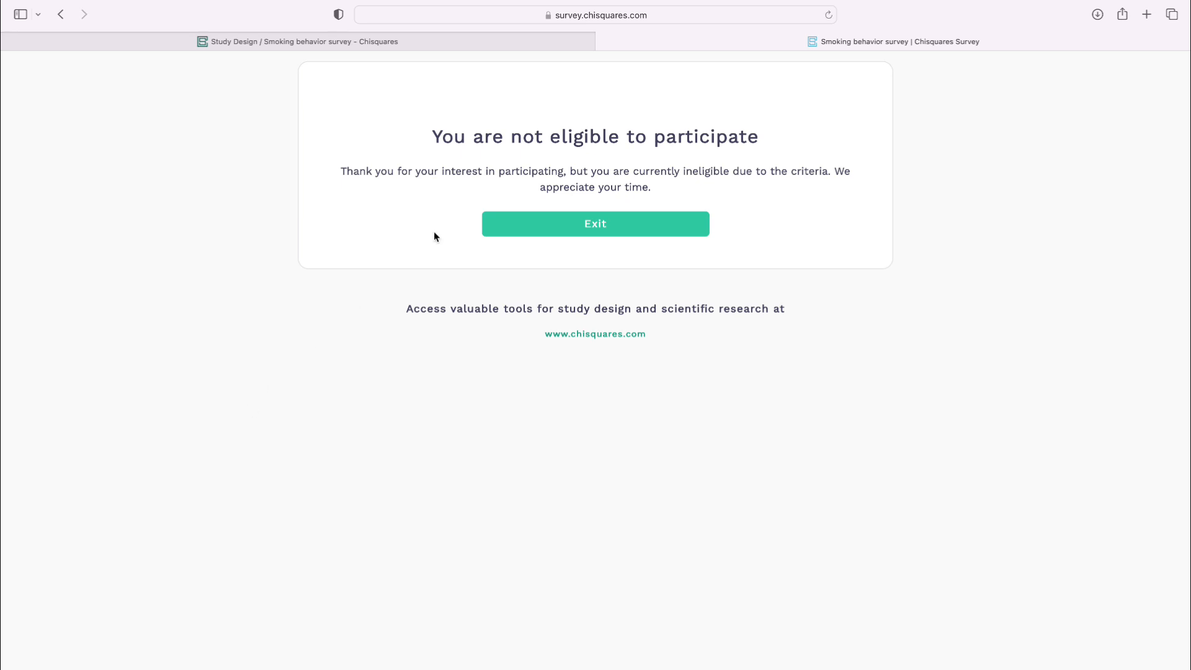
Return to the survey design and edit the study timeline, setting the start date to 06/29/2024 and choosing a final closeout date
{"action": "left_click", "coordinate": [502, 47]}
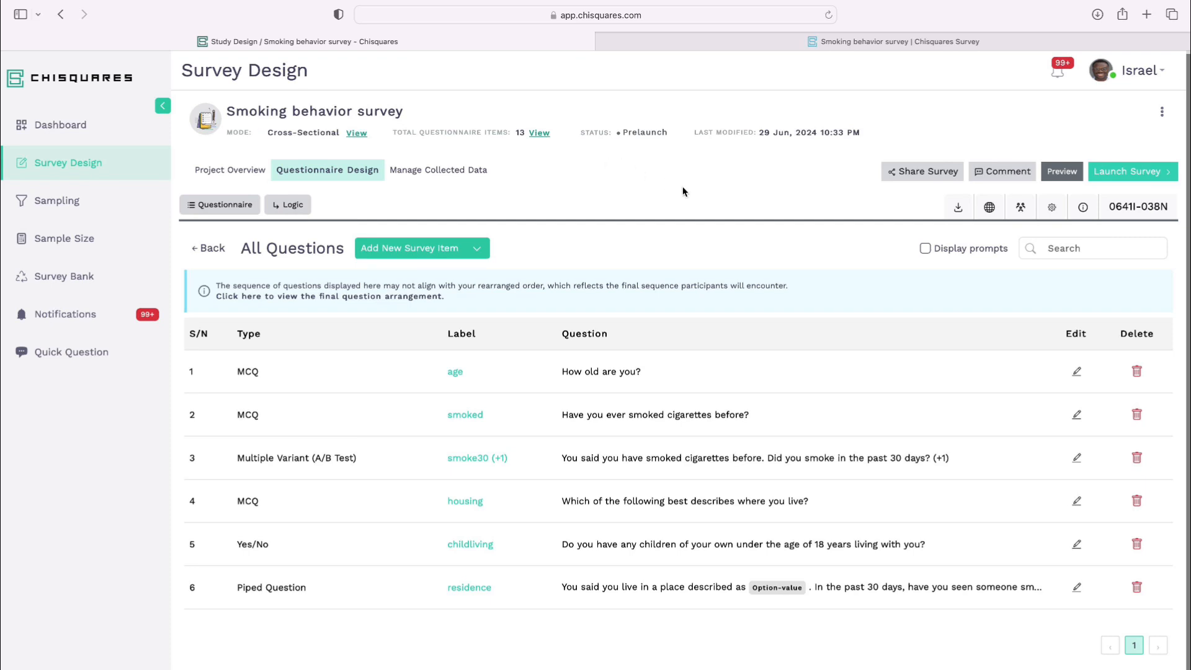
{"action": "left_click", "coordinate": [363, 134]}
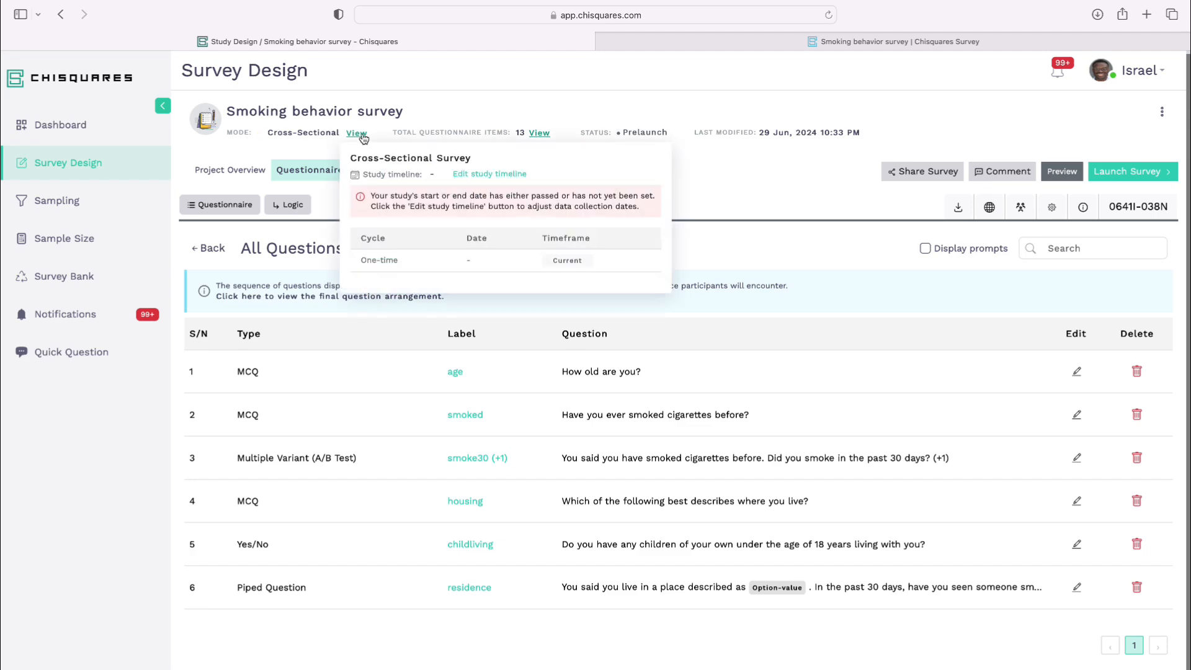
{"action": "left_click", "coordinate": [521, 175]}
{"action": "scroll", "coordinate": [541, 267], "scroll_direction": "down", "scroll_amount": 2}
{"action": "left_click", "coordinate": [499, 322]}
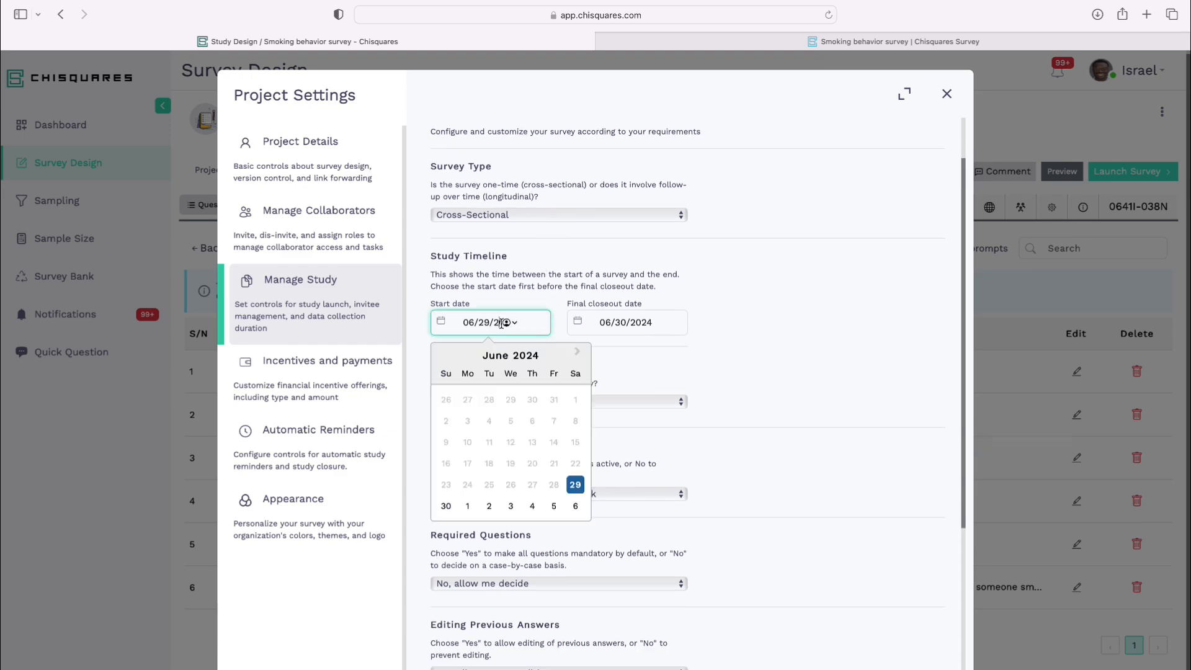
{"action": "left_click", "coordinate": [575, 490]}
{"action": "left_click", "coordinate": [627, 322]}
{"action": "left_click", "coordinate": [711, 505]}
{"action": "scroll", "coordinate": [712, 441], "scroll_direction": "down", "scroll_amount": 5}
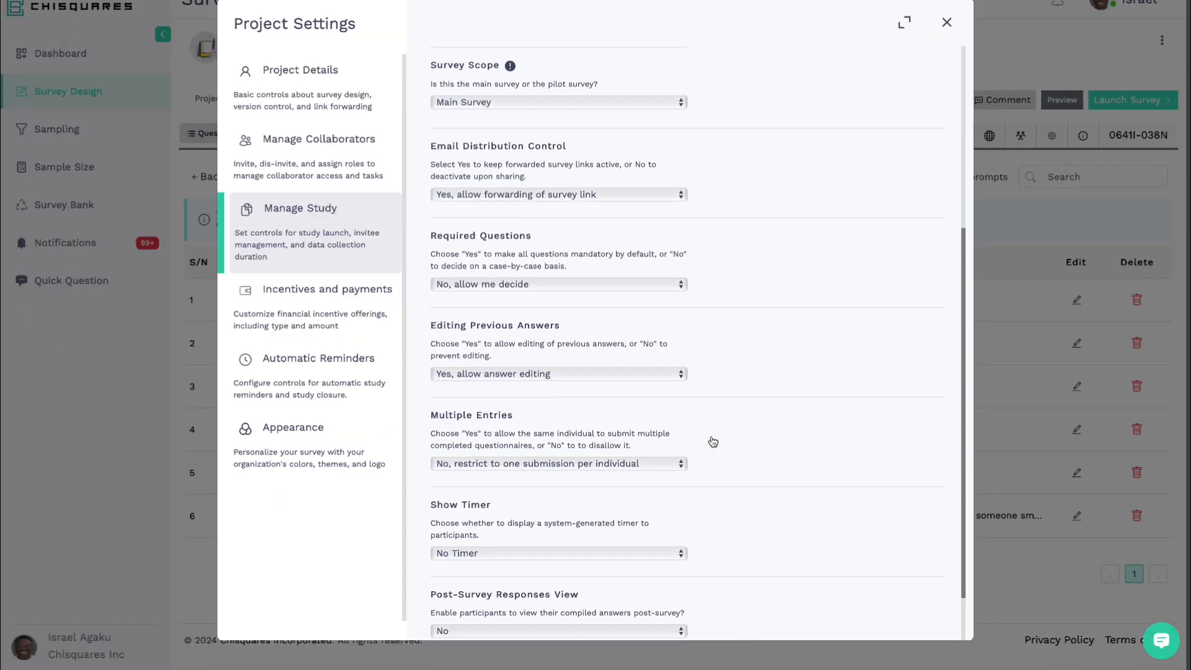
{"action": "left_click", "coordinate": [537, 634]}
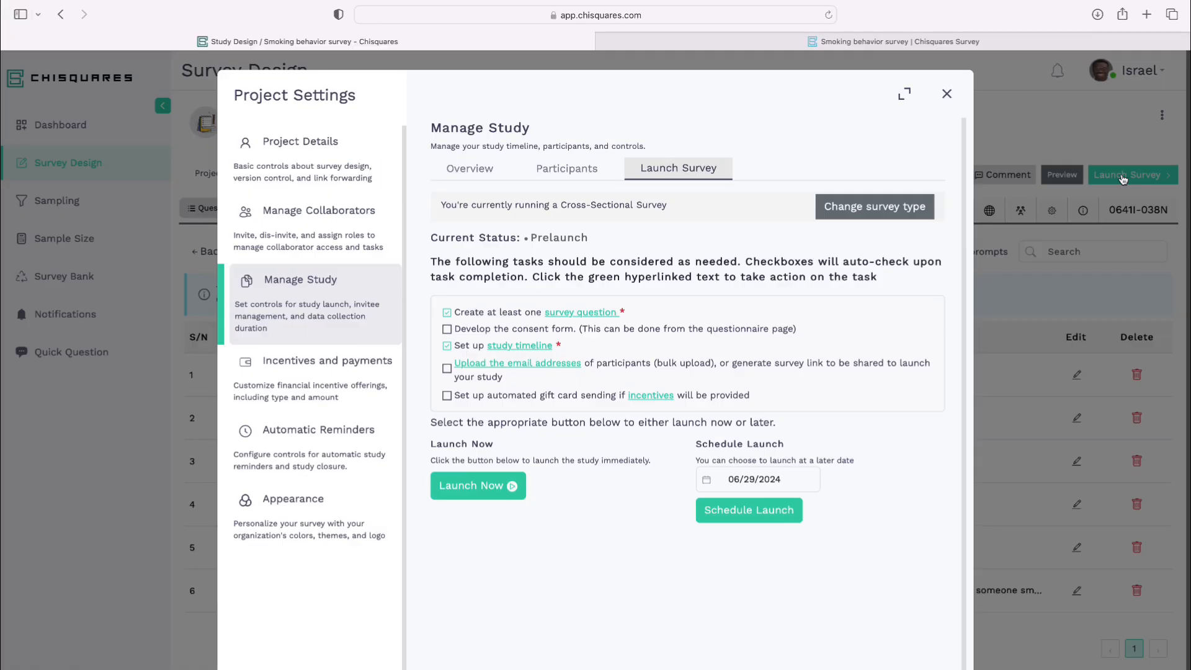
Launch the survey immediately and copy its share link
{"action": "left_click", "coordinate": [473, 485]}
{"action": "left_click", "coordinate": [494, 569]}
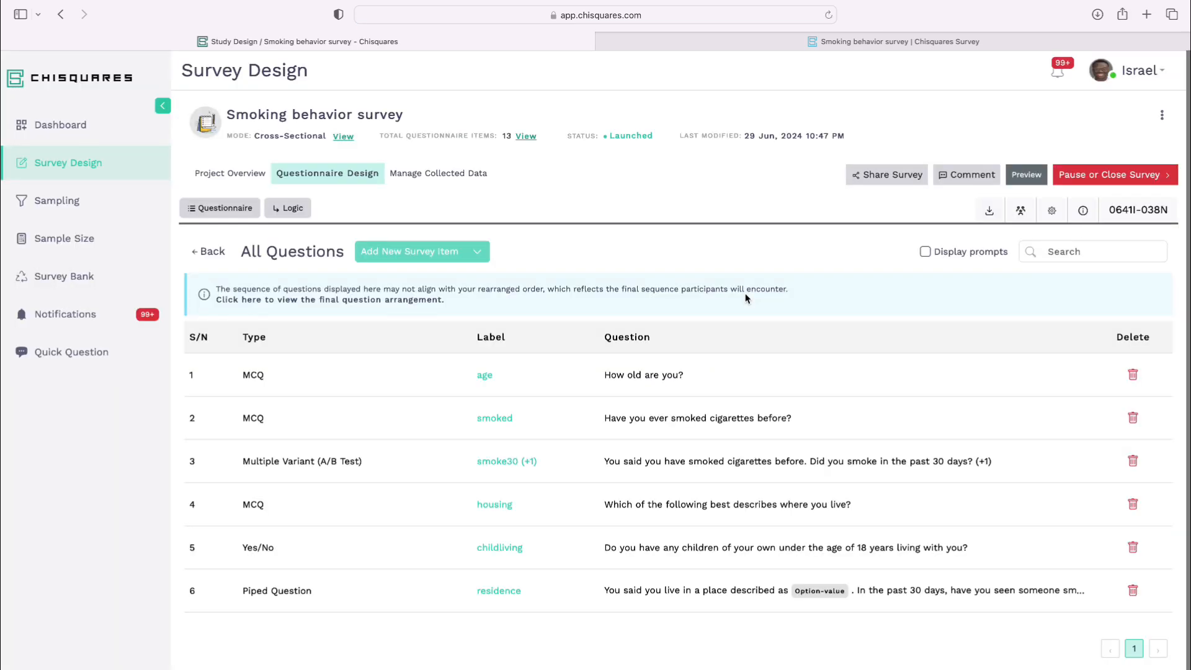
{"action": "left_click", "coordinate": [876, 173]}
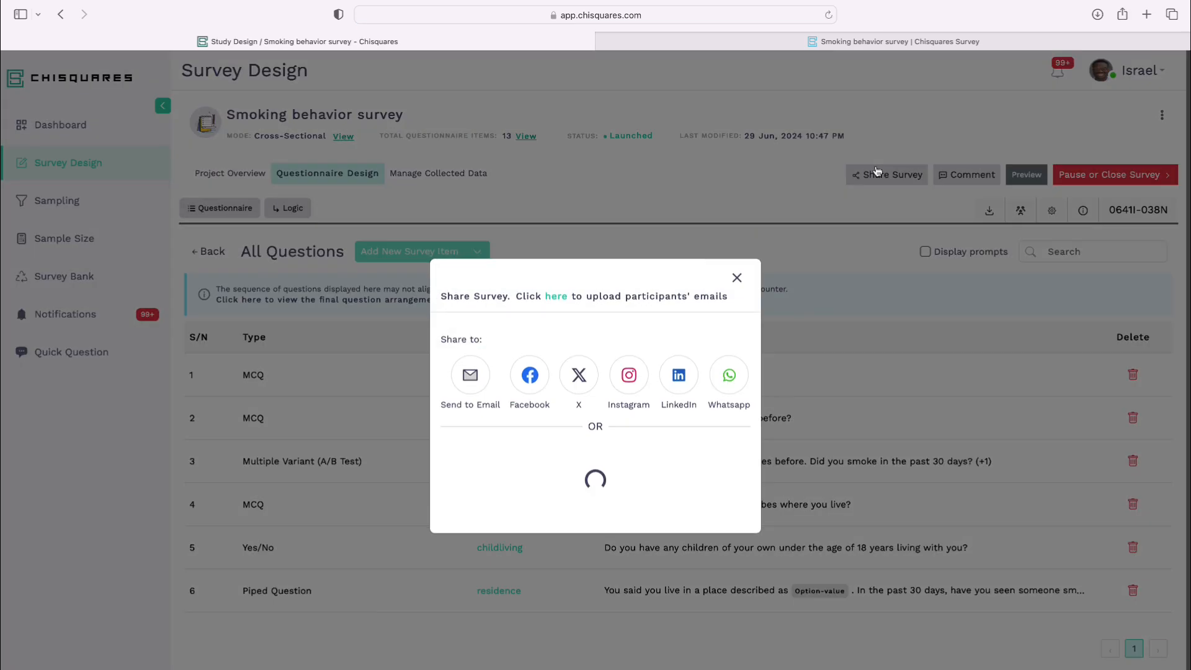
{"action": "left_click", "coordinate": [712, 521]}
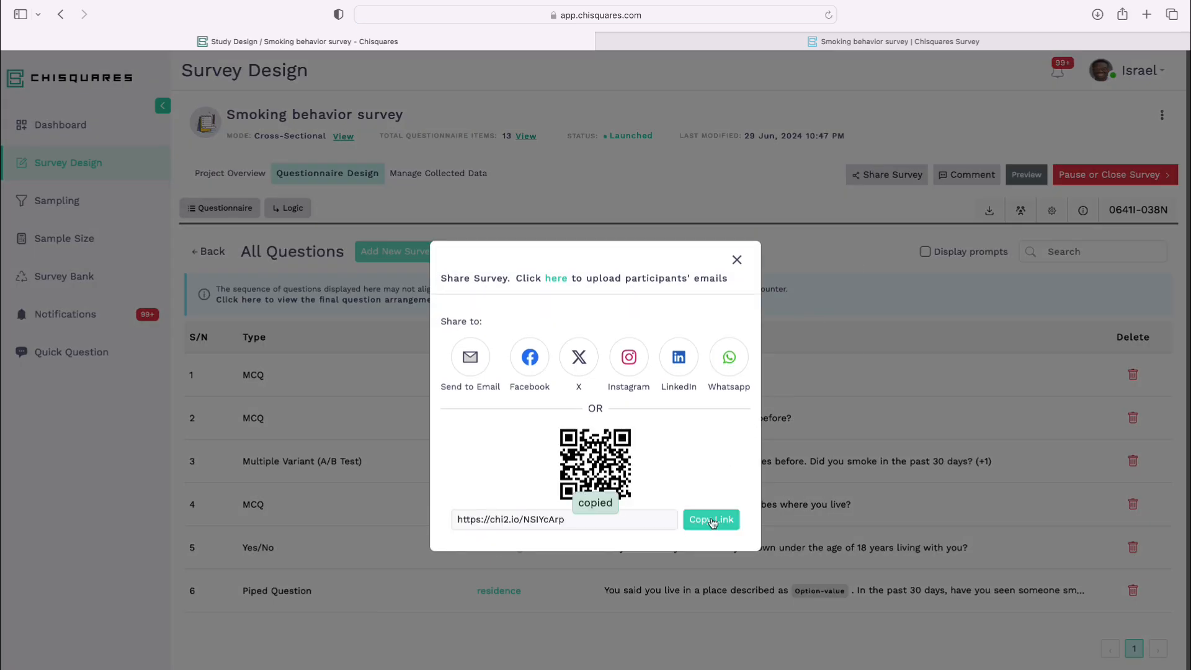